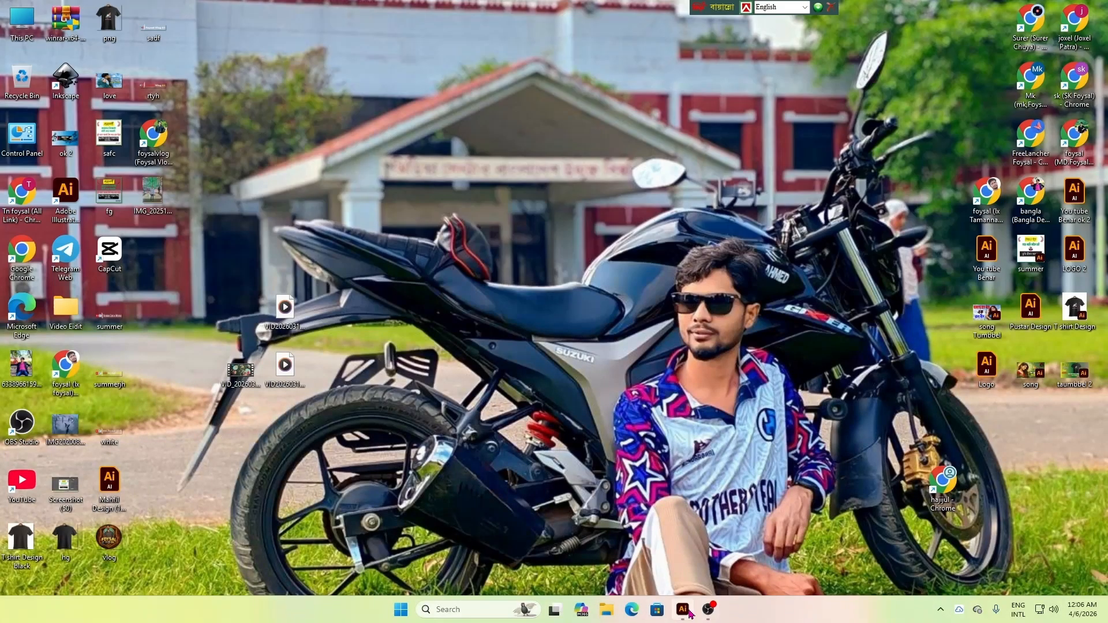
Switch to Illustrator and set the default stroke colour of the T shirt Design document to black
left_click(683, 609)
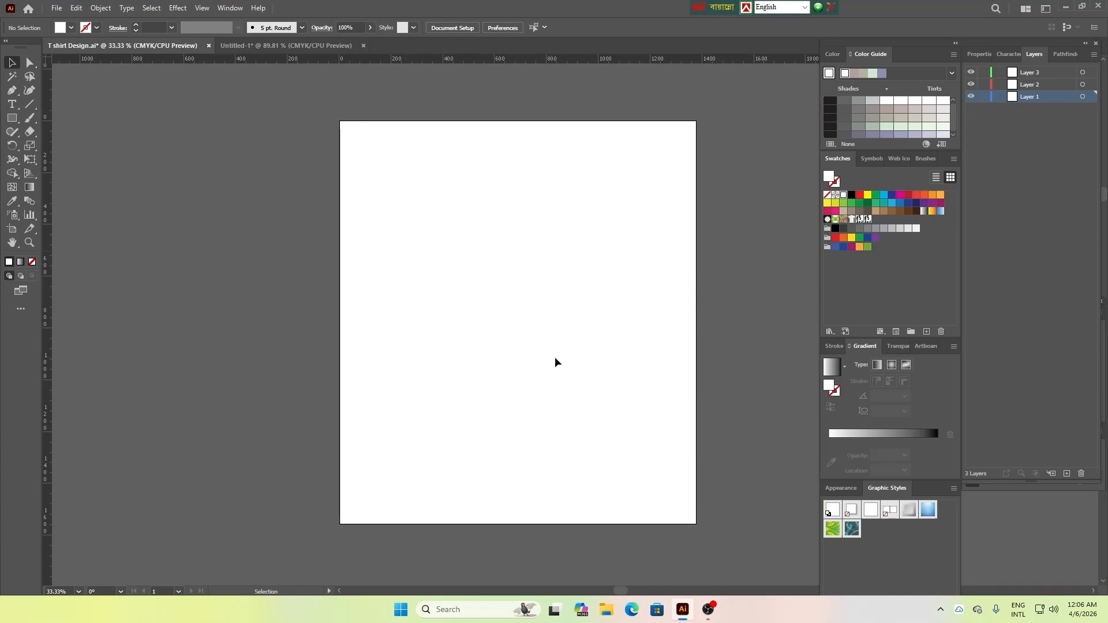
scroll(508, 332, "up", 1)
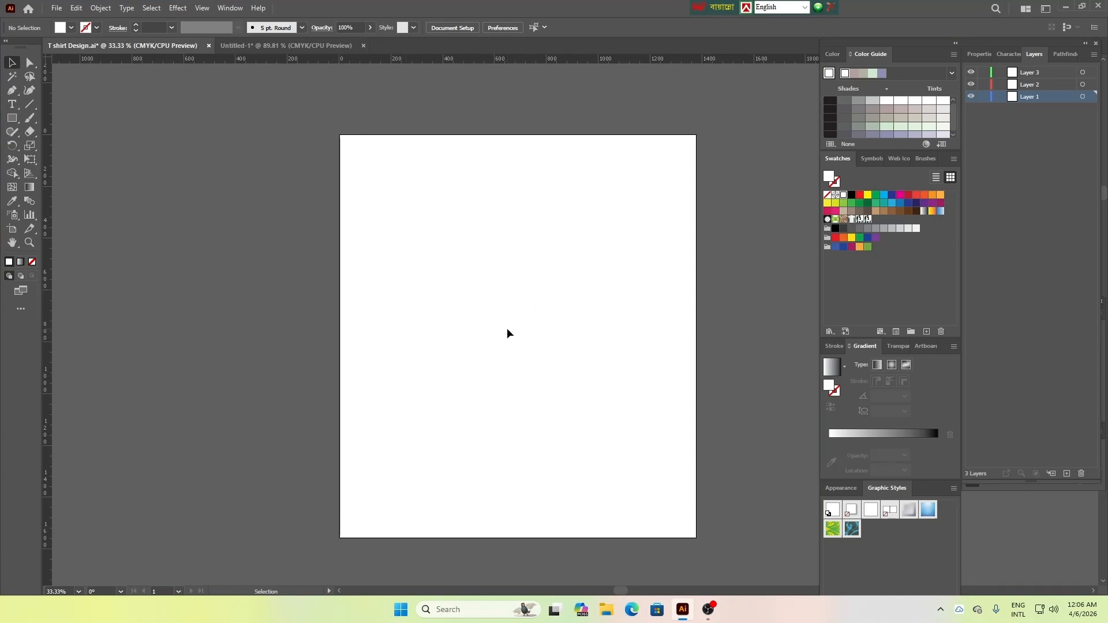
left_click(96, 27)
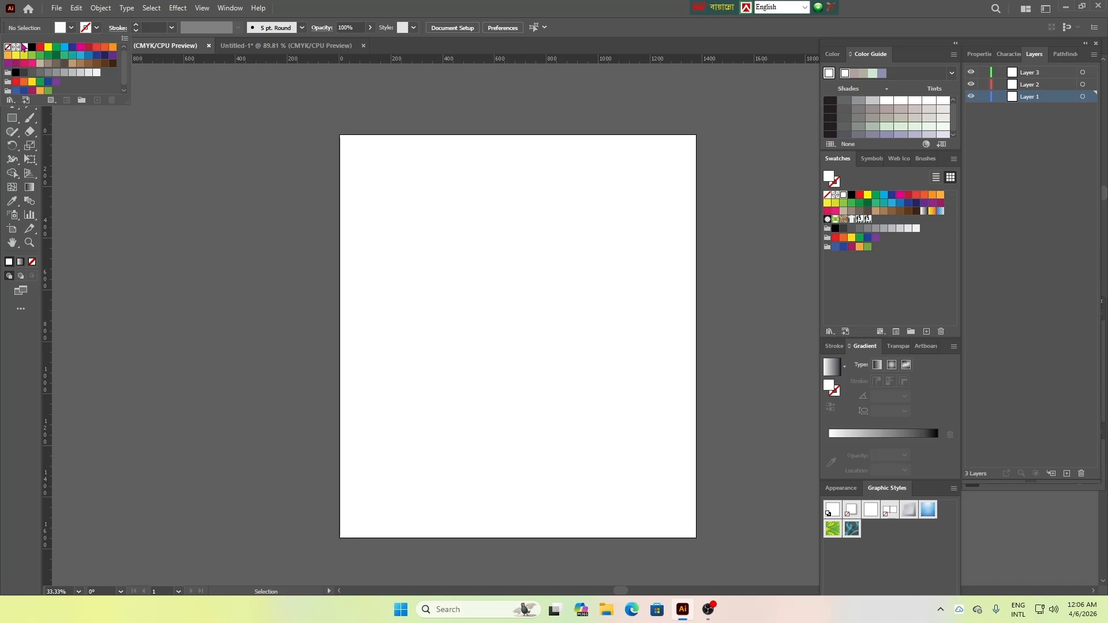
left_click(32, 47)
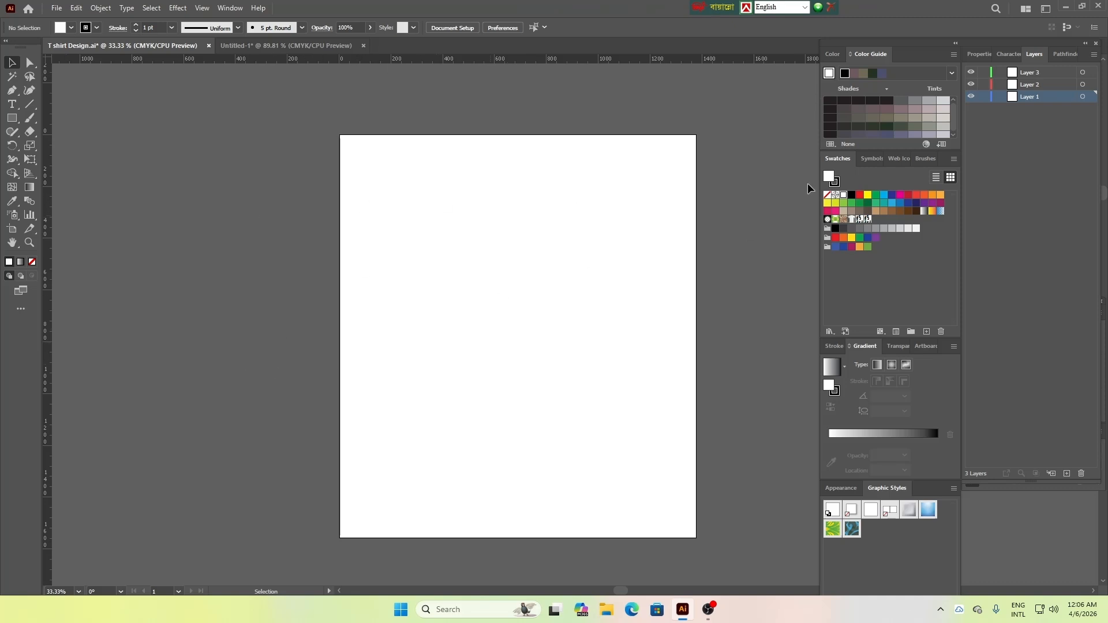
Delete Layer 3 and Layer 2 so that only Layer 1 is left in the document
left_click(1038, 73)
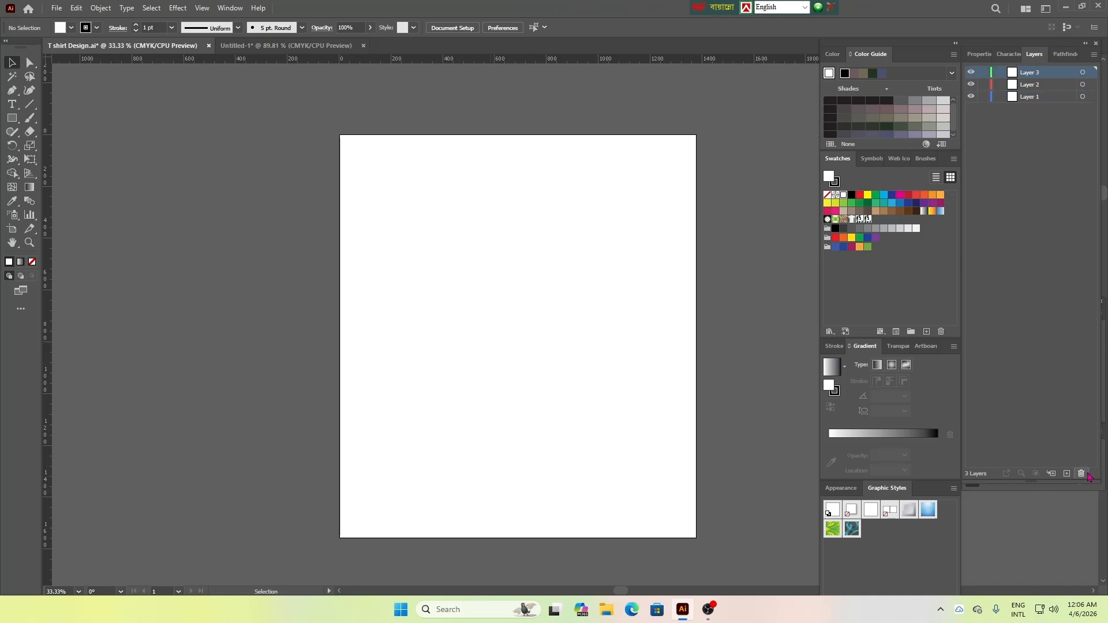
left_click(1081, 473)
left_click(1080, 473)
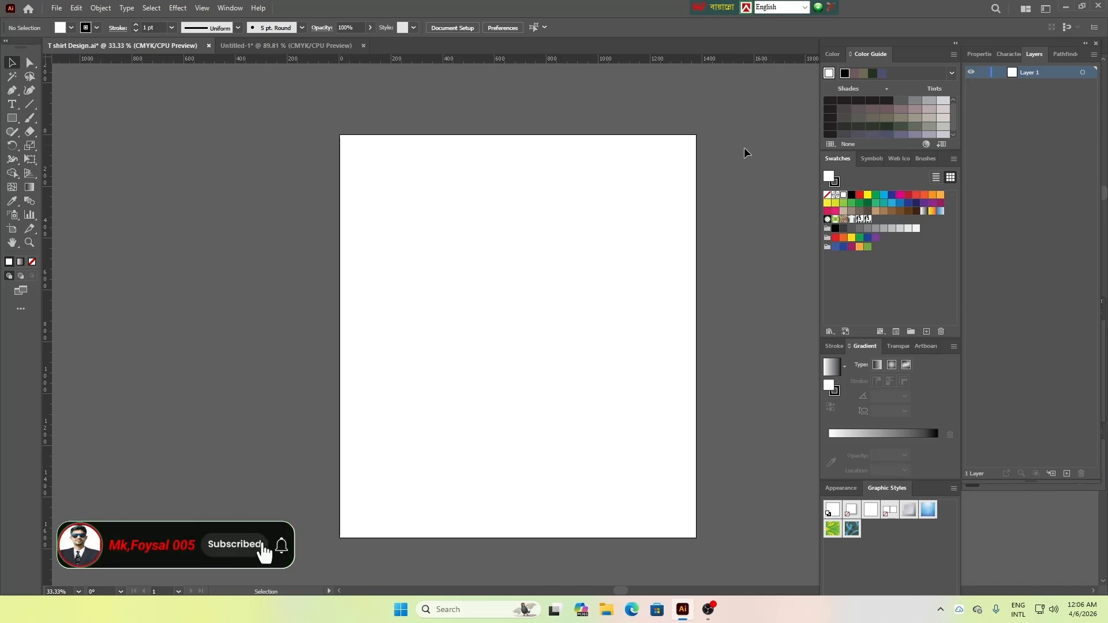
left_click(235, 8)
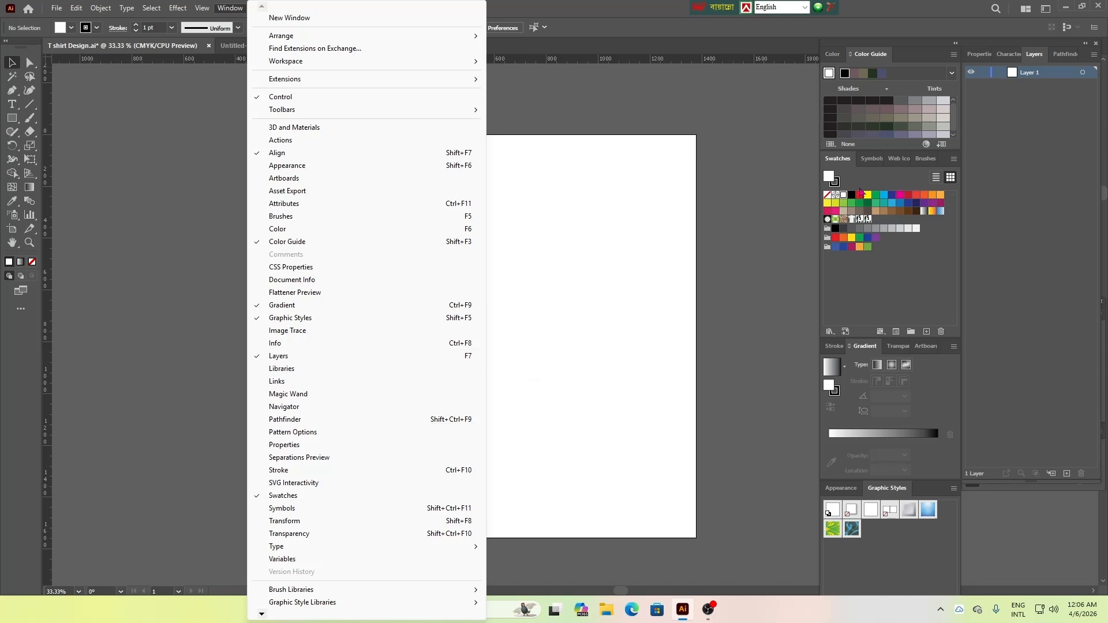
left_click(722, 212)
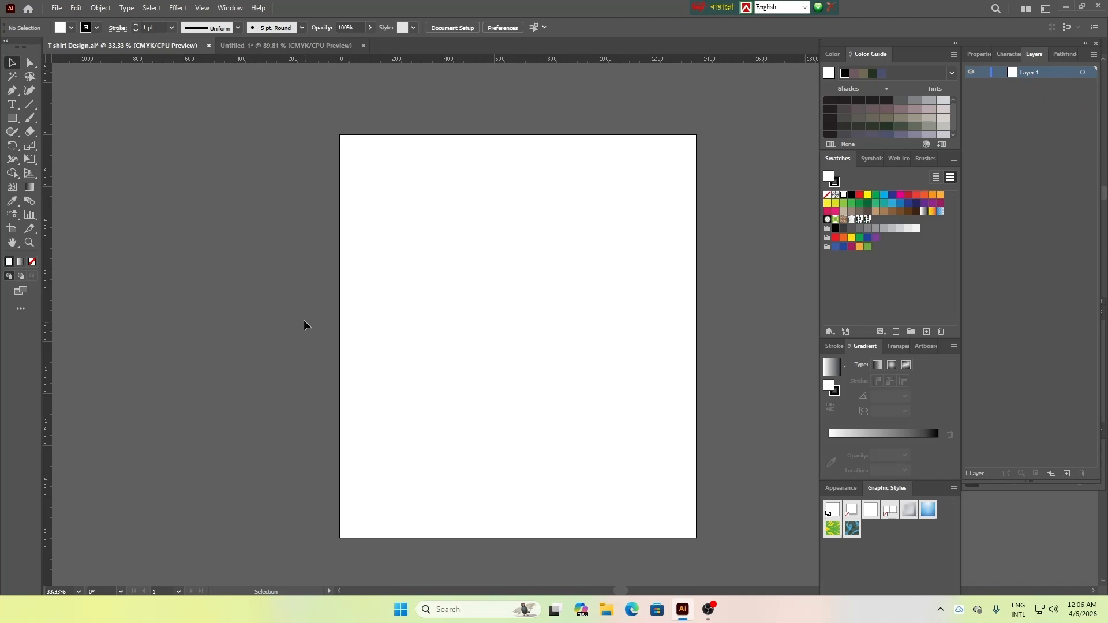
left_click_drag(247, 116, 573, 361)
left_click(57, 8)
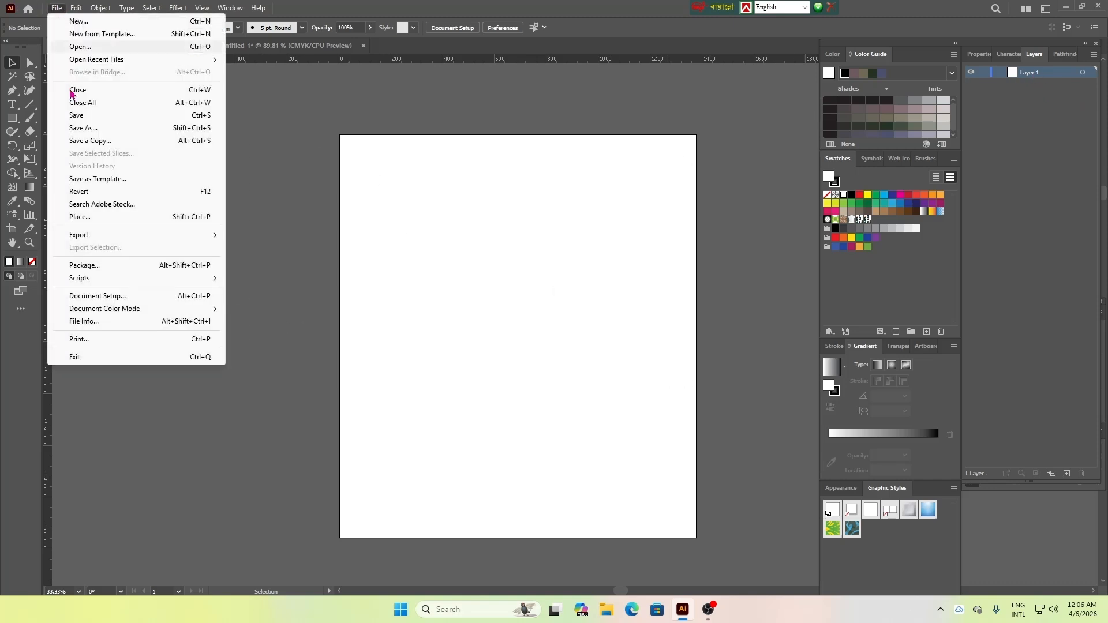
left_click(94, 221)
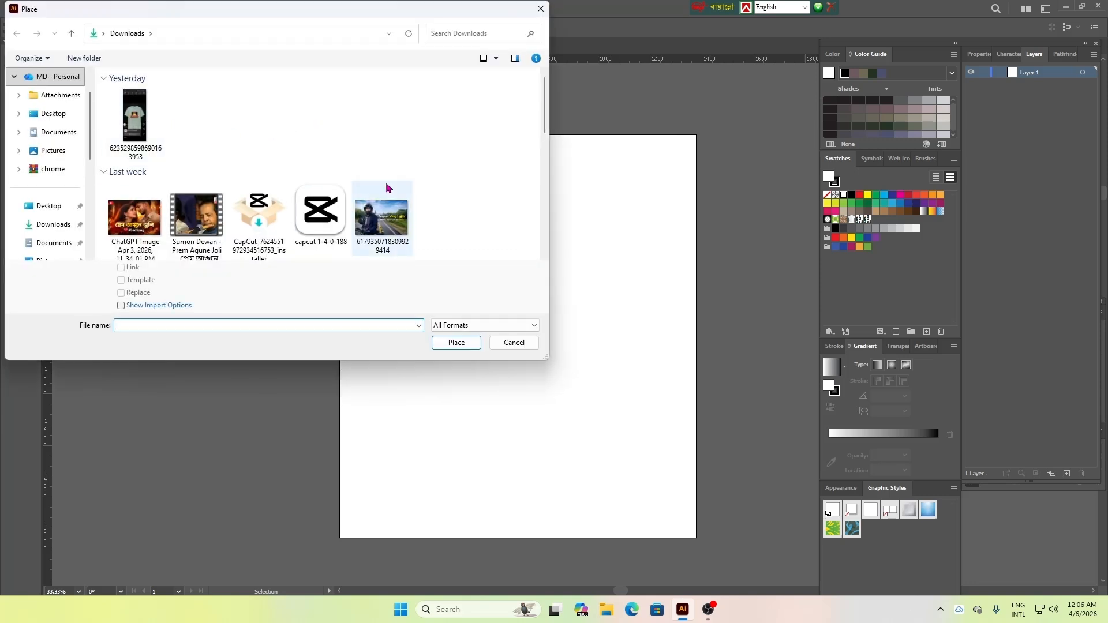
scroll(60, 242, "down", 2)
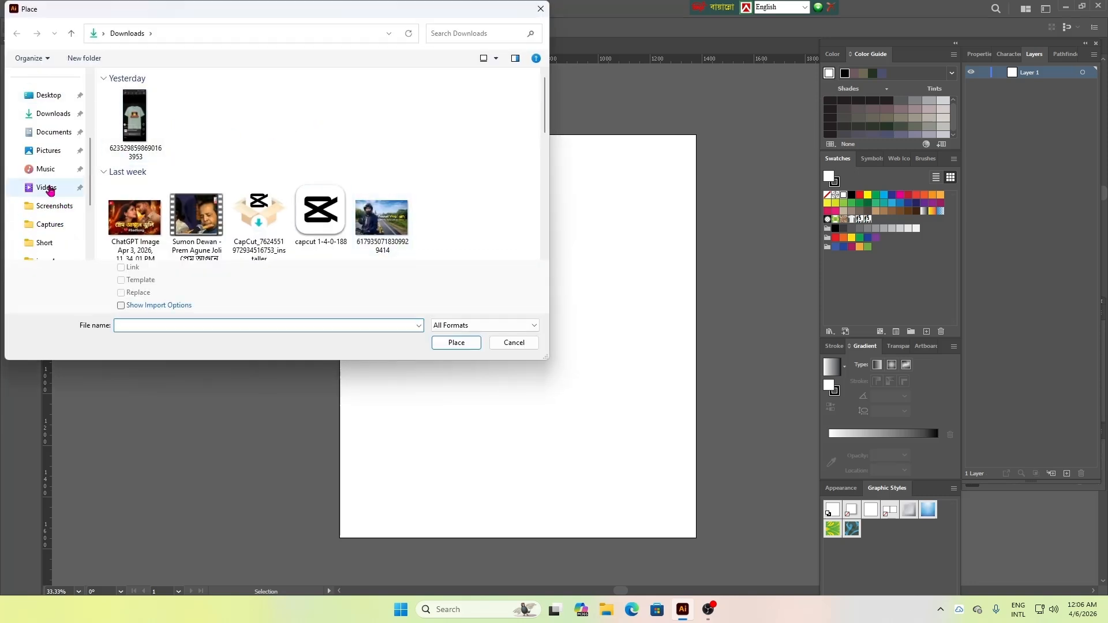
left_click(46, 187)
double_click(192, 114)
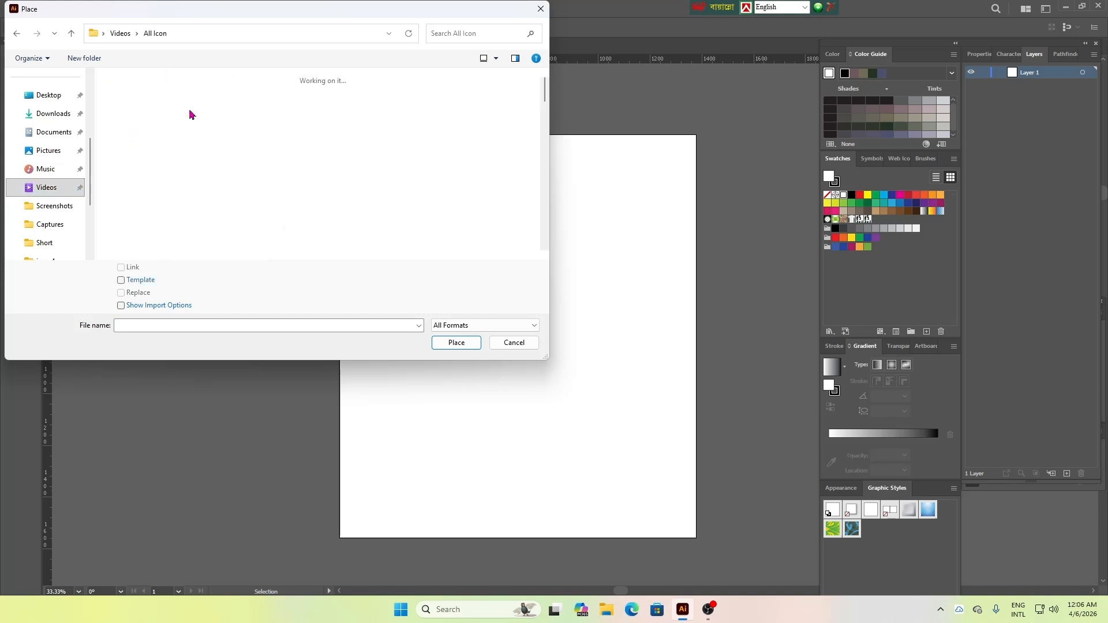
left_click_drag(546, 89, 546, 128)
left_click(322, 155)
left_click(462, 344)
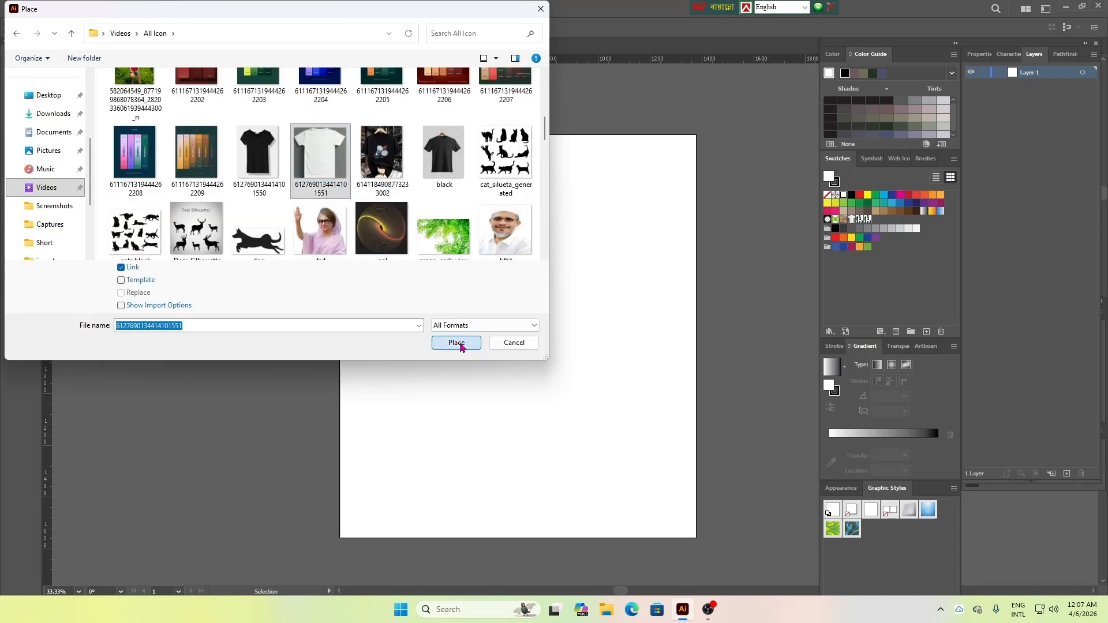
Place the T-shirt image on the artboard at about 1140 by 1267 px and embed it
left_click(312, 178)
left_click_drag(474, 332, 608, 503)
left_click_drag(470, 388, 540, 384)
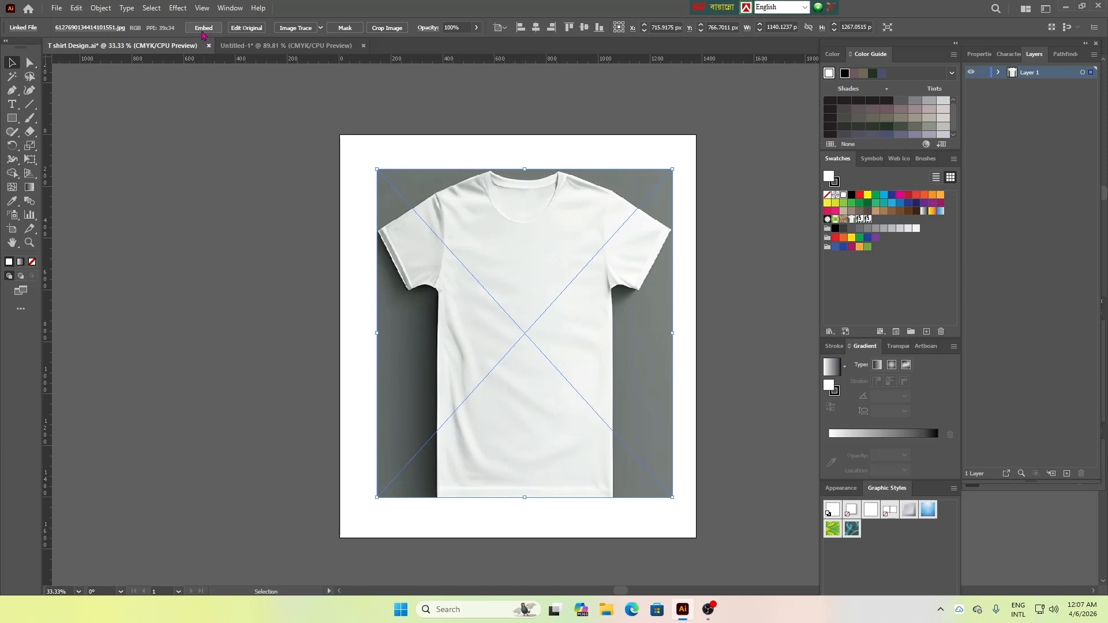
left_click(206, 30)
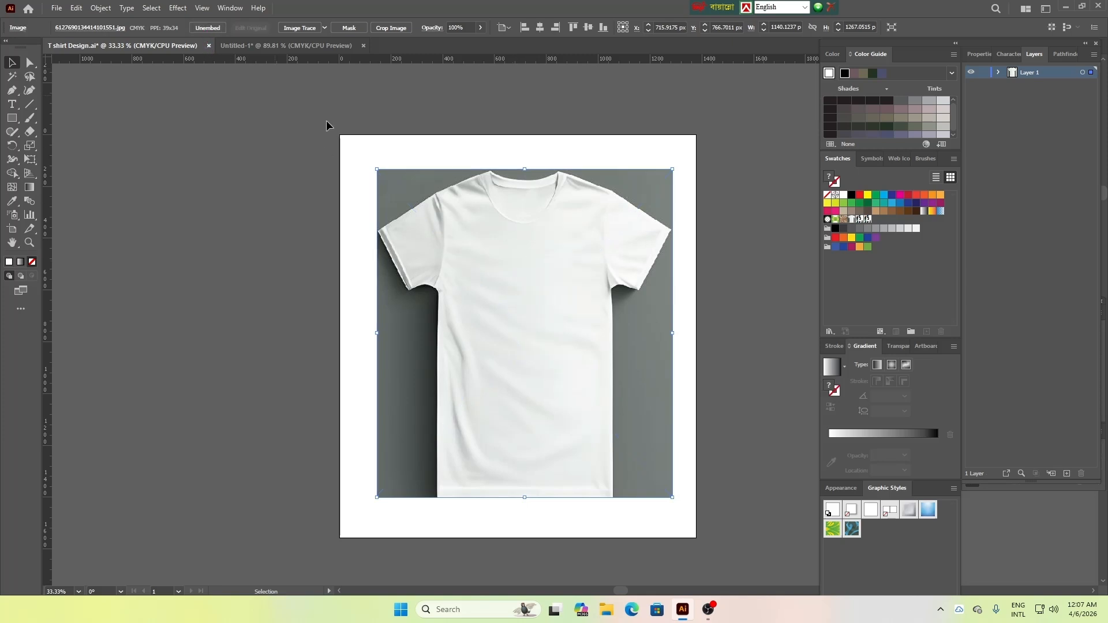
left_click(390, 114)
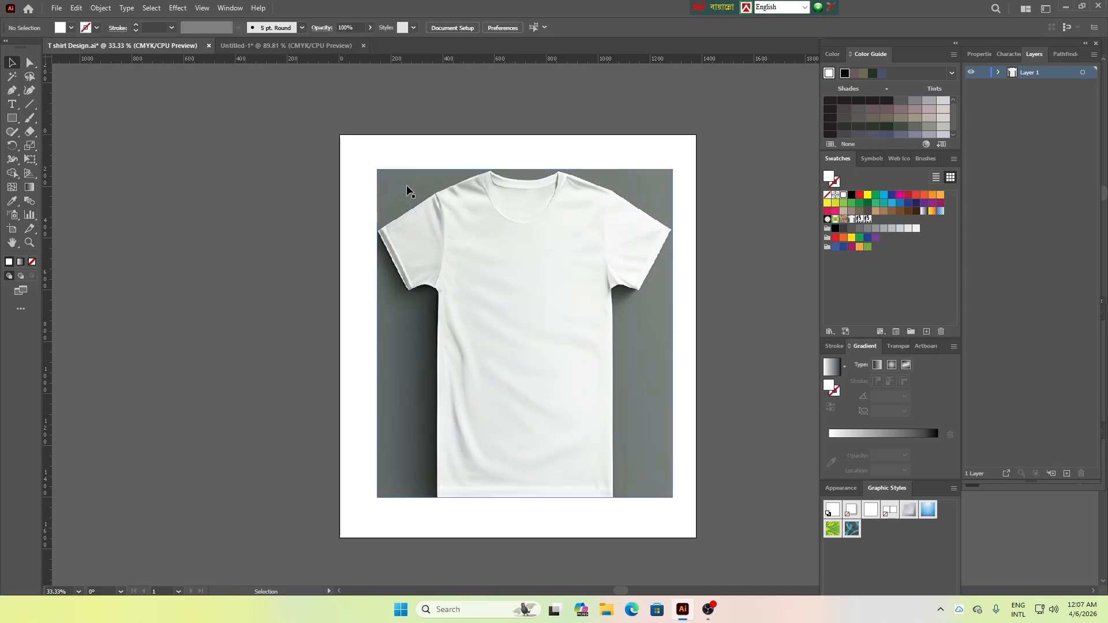
Move the T-shirt image slightly up and to the left, to about X 674 px and Y 747 px, and deselect it
left_click(527, 258)
left_click_drag(293, 207, 420, 260)
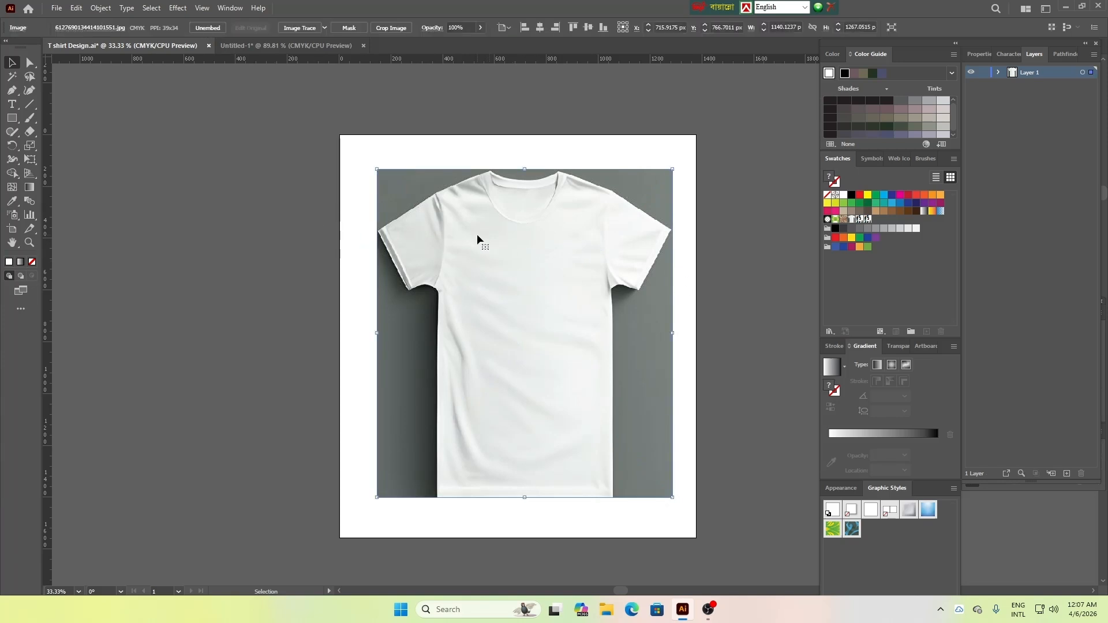
left_click(327, 192)
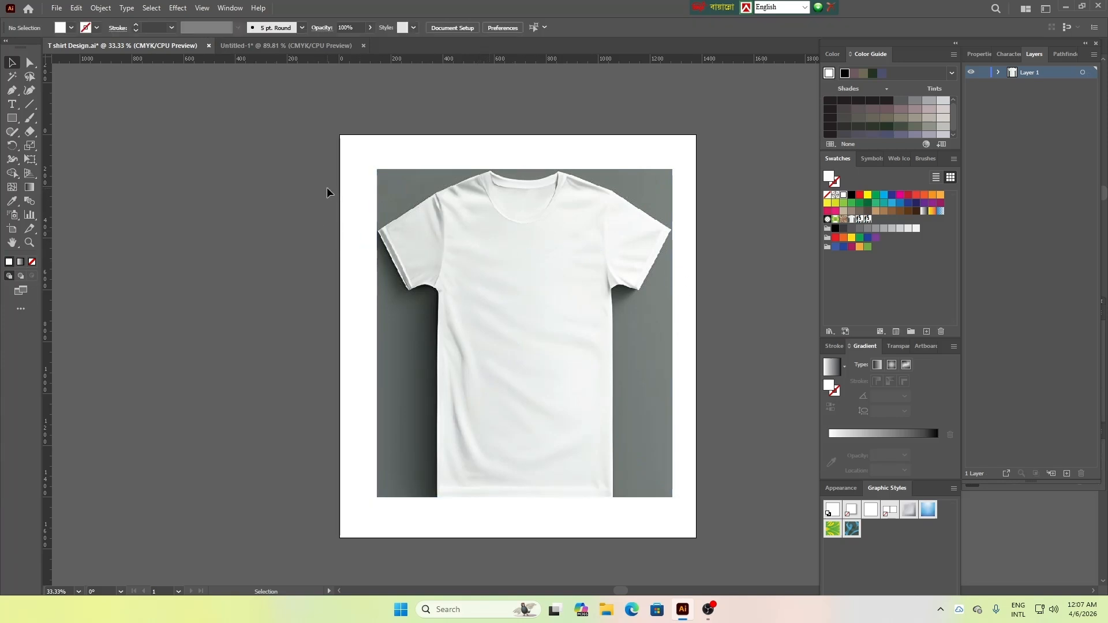
left_click_drag(502, 245, 525, 246)
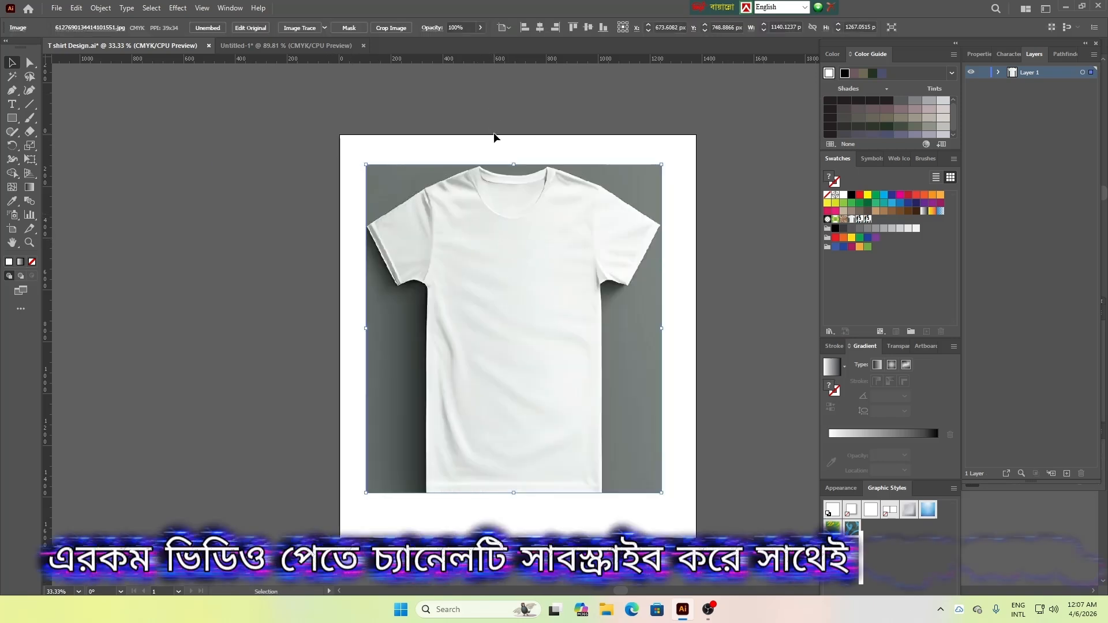
left_click(502, 153)
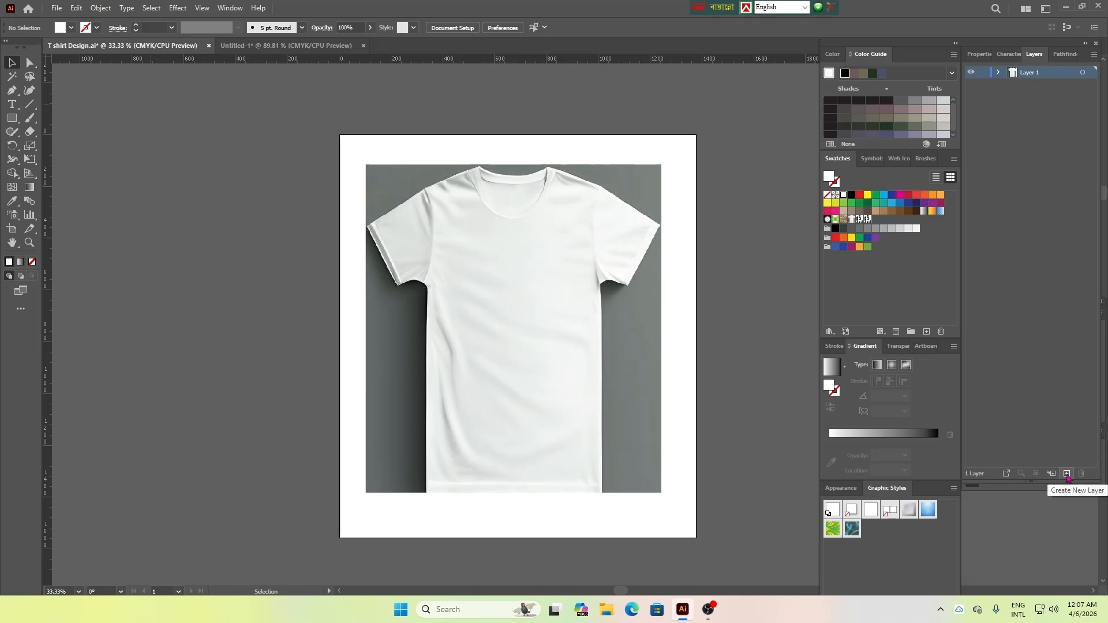
Add a new layer above the T-shirt as the active layer and lock Layer 1
left_click(1067, 474)
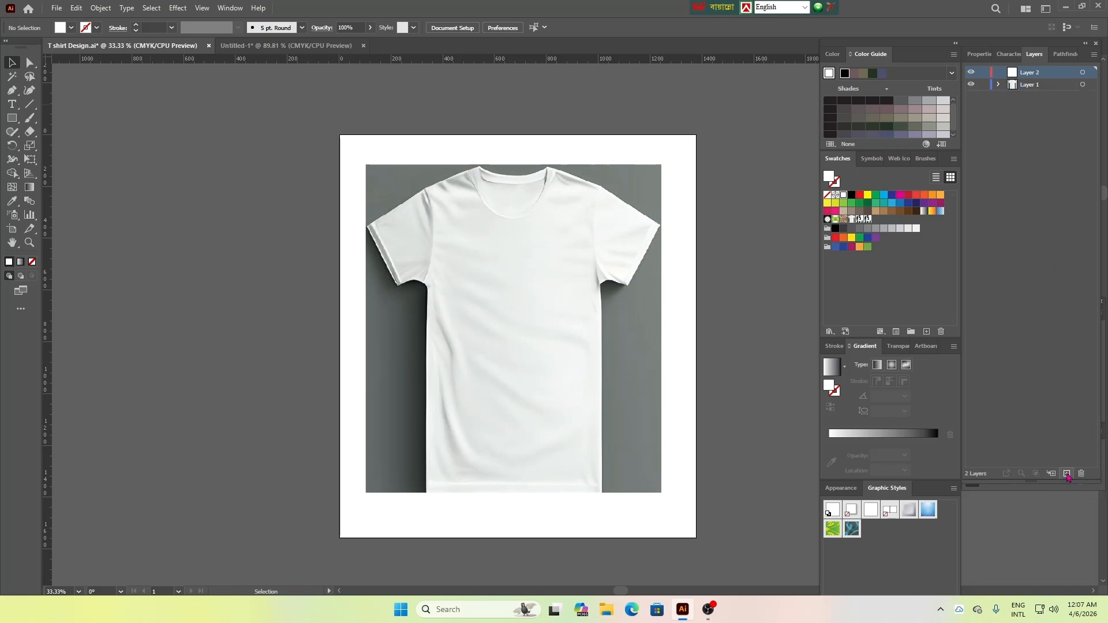
left_click(1045, 87)
left_click(594, 260)
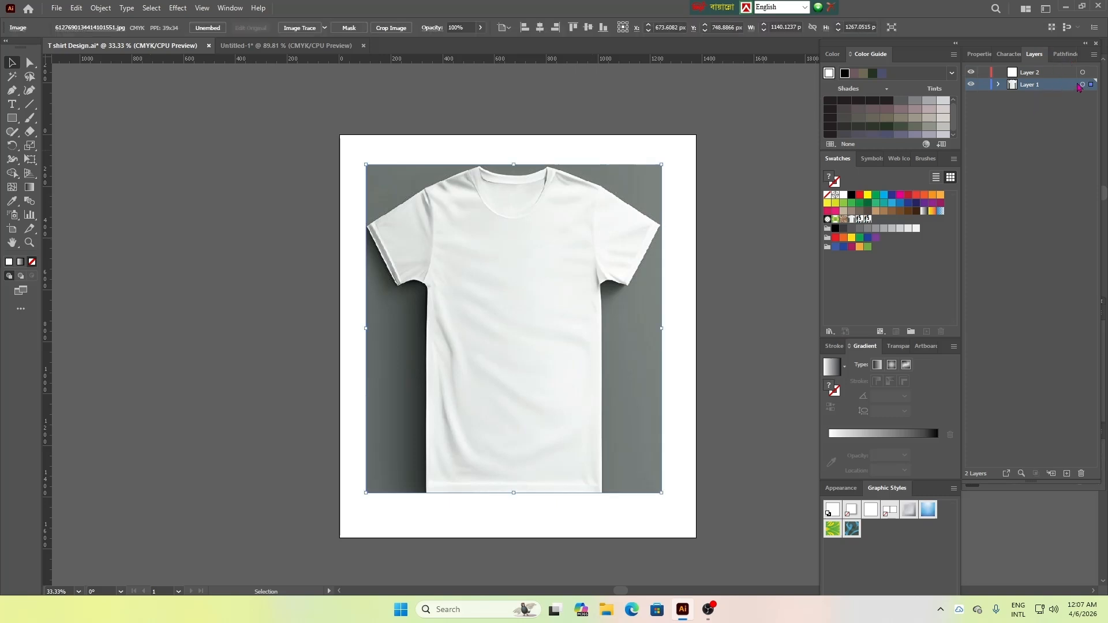
left_click(983, 85)
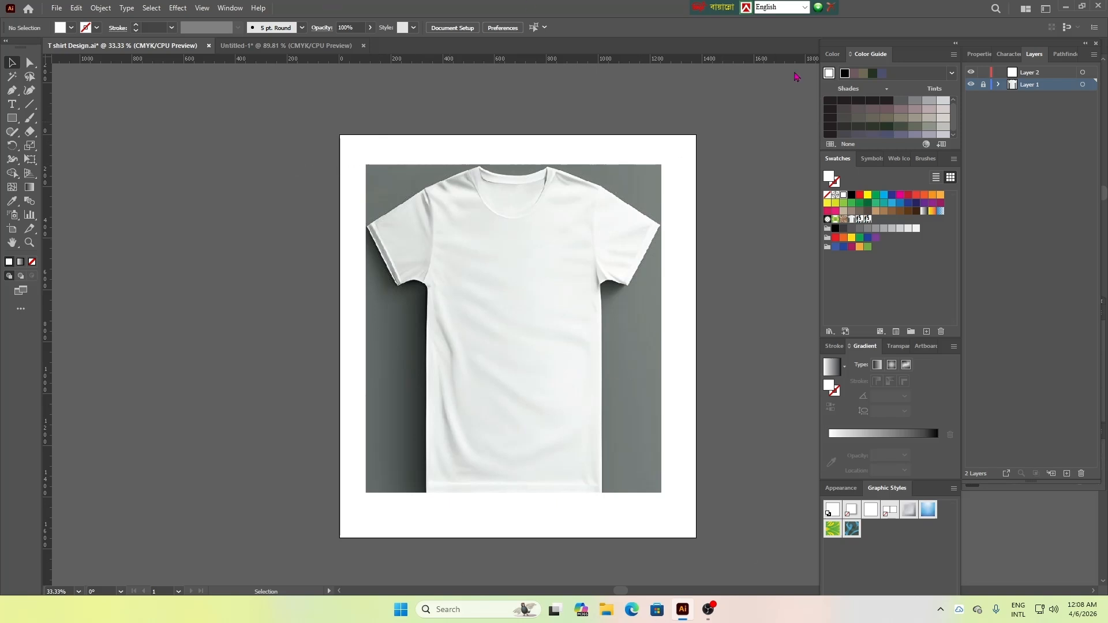
left_click(1032, 75)
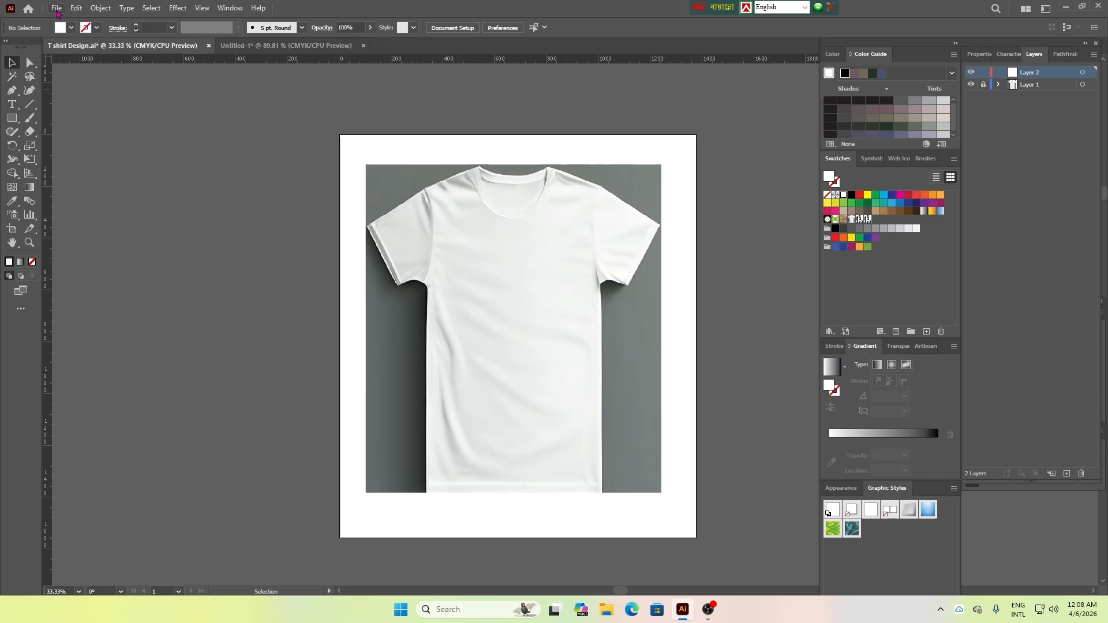
Choose the scratched grunge texture image ONH8QK0 from the All Icon folder for placing on the active layer
left_click(56, 8)
left_click(79, 217)
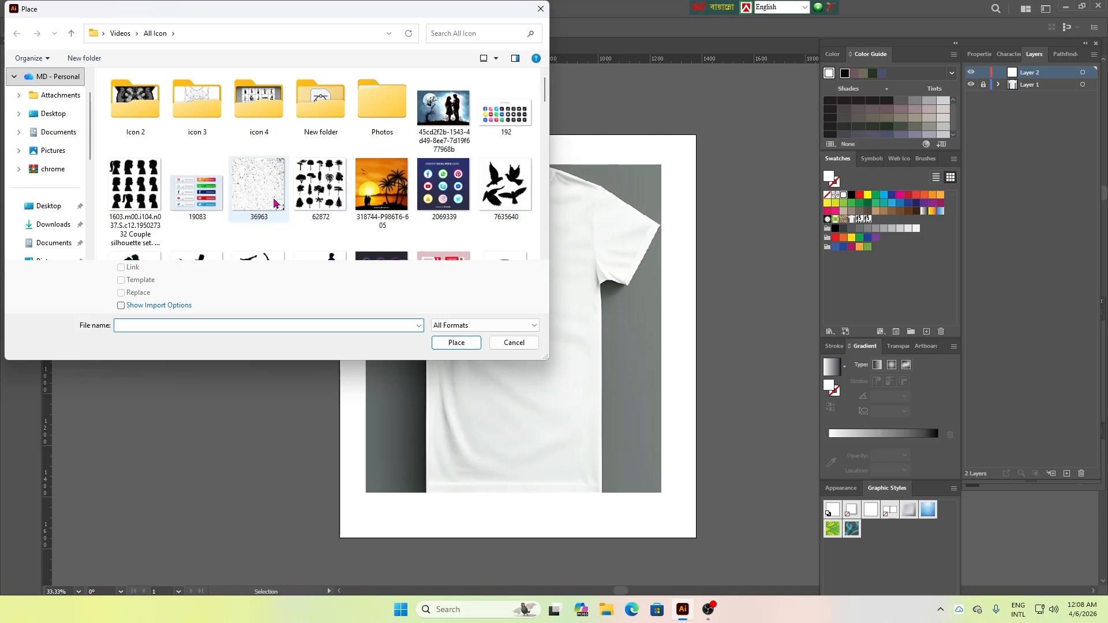
left_click_drag(545, 94, 552, 160)
left_click(511, 130)
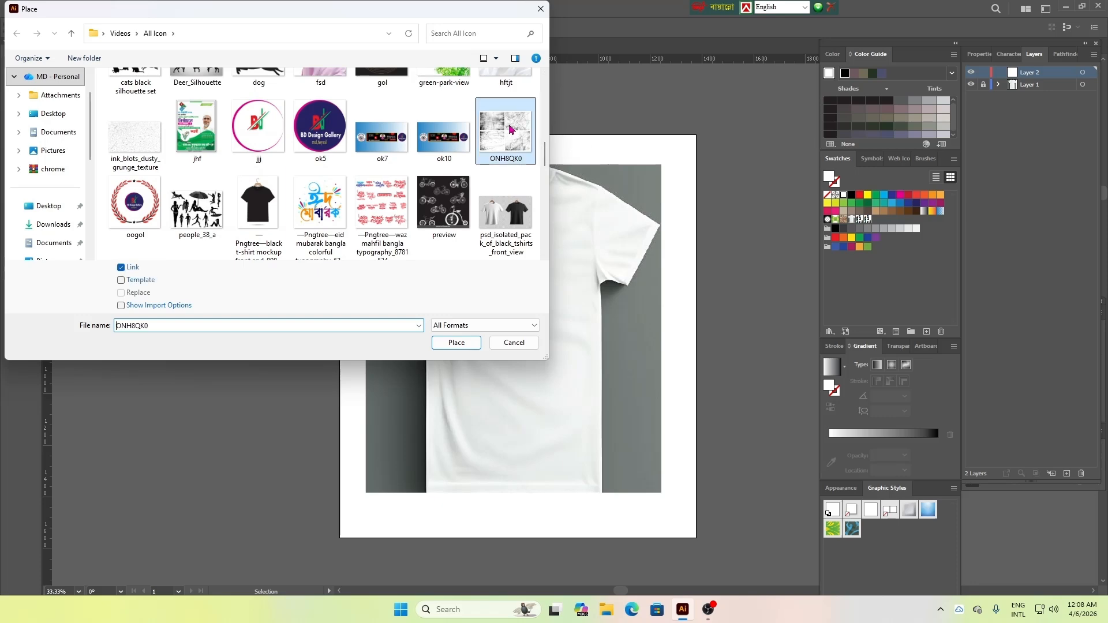
scroll(506, 191, "up", 1)
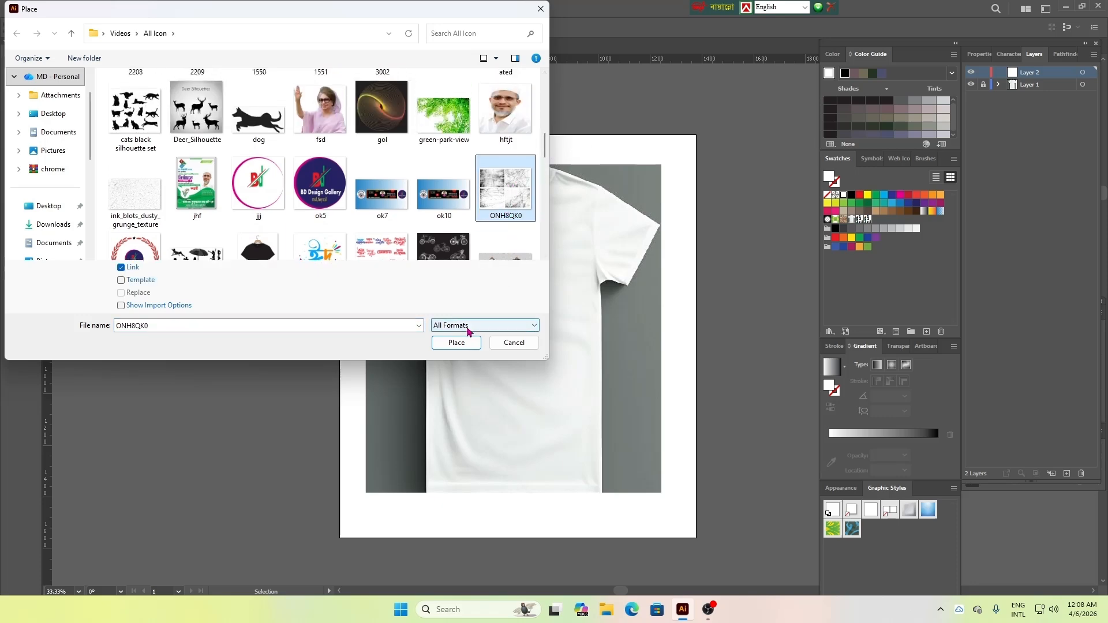
left_click(456, 343)
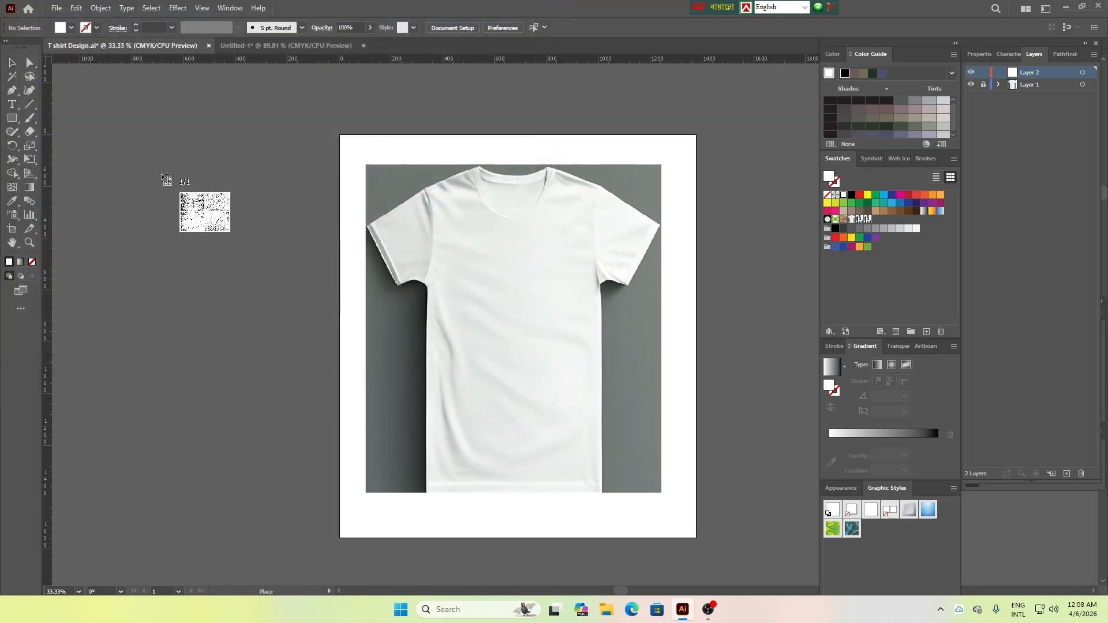
Place the grunge texture beside the artboard's left edge, resize it to about 962 by 1107 px, and embed it
left_click(161, 174)
left_click_drag(161, 173, 249, 325)
left_click_drag(432, 442, 254, 283)
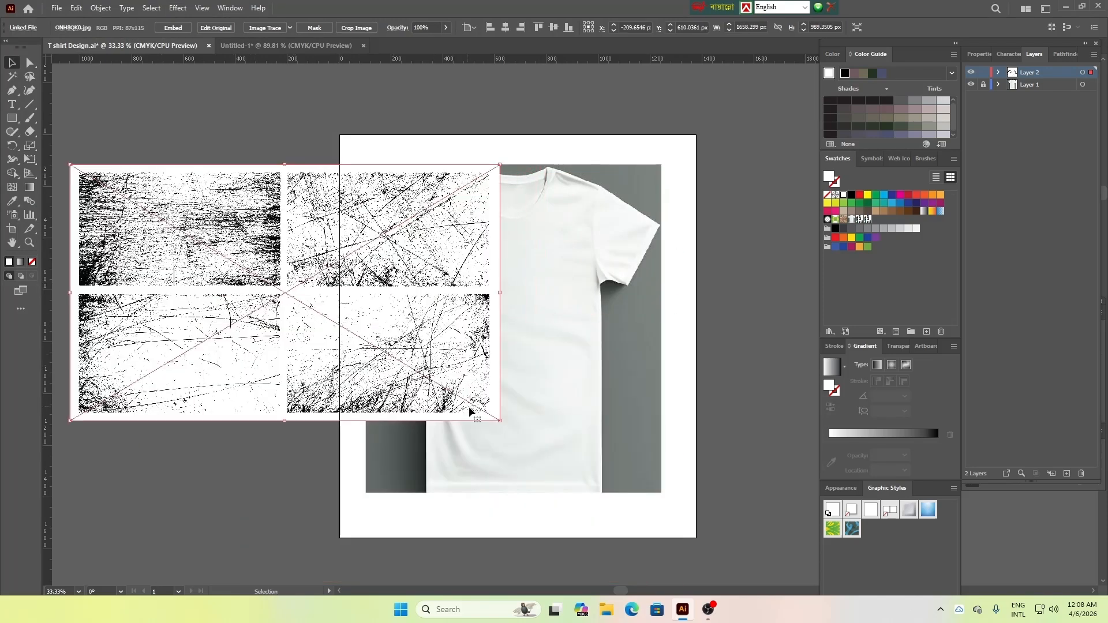
left_click_drag(495, 420, 319, 450)
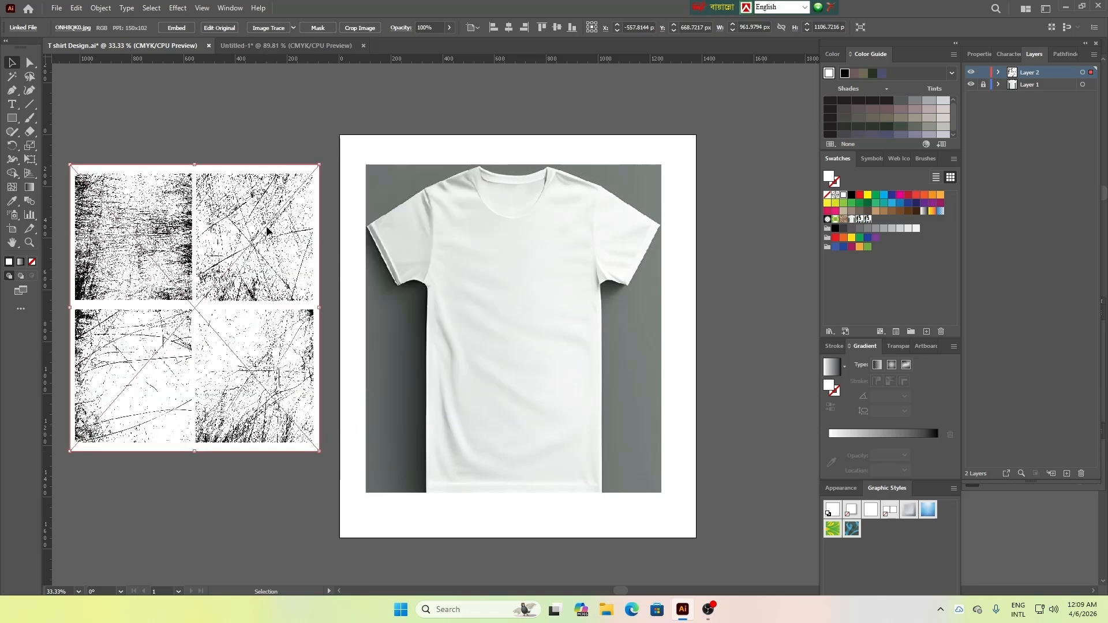
left_click(184, 29)
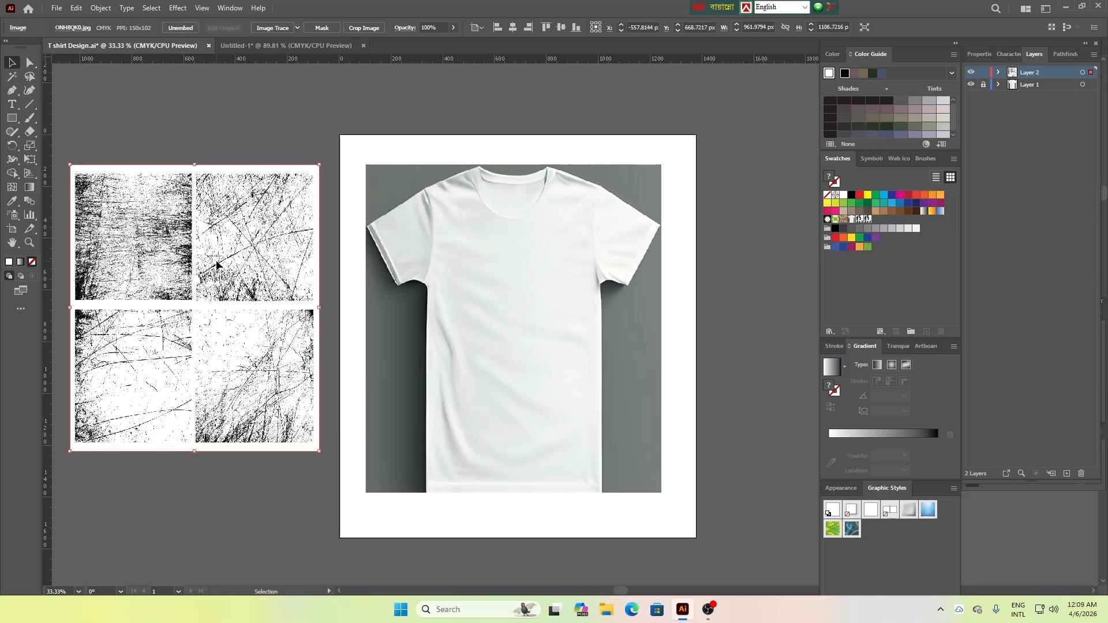
left_click(212, 145)
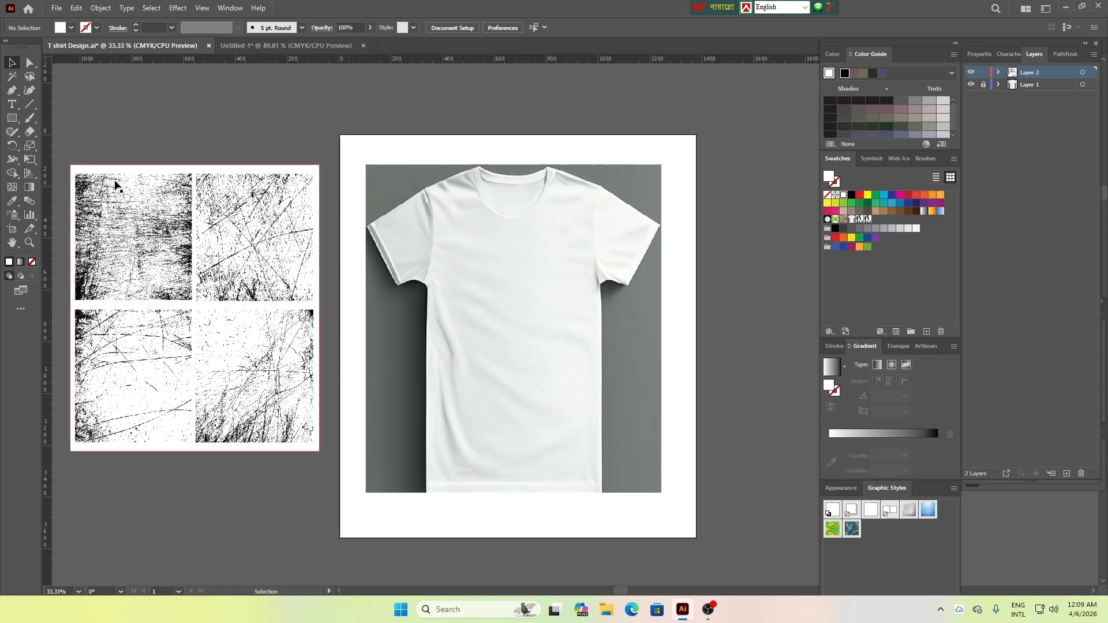
Trace the grunge texture with Image Trace using the Default preset and expand the result into vector paths
left_click(206, 238)
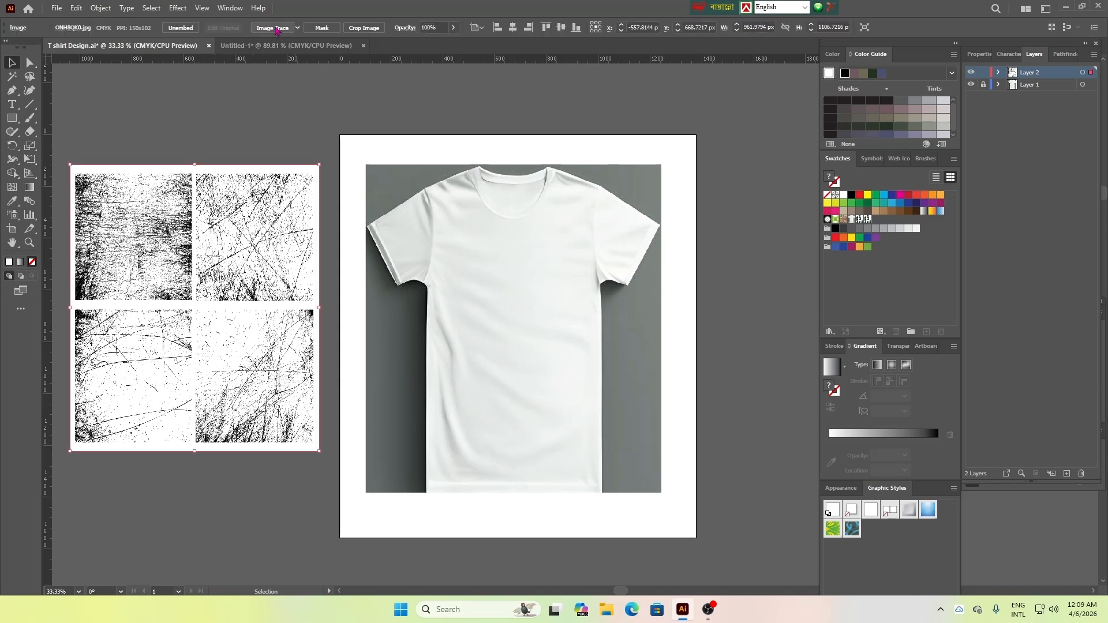
left_click(276, 27)
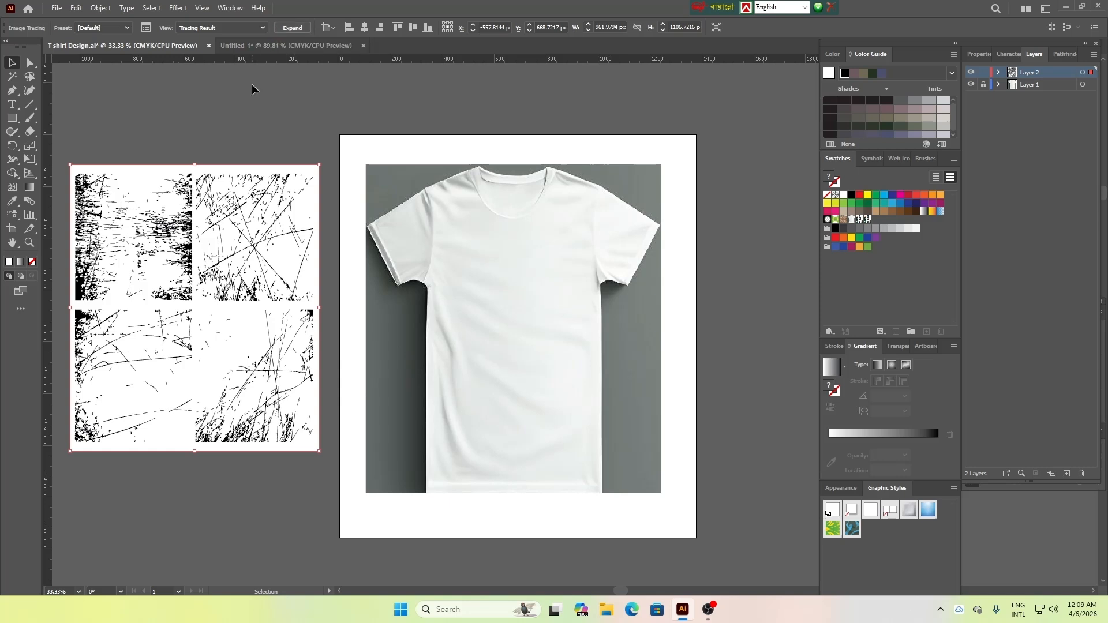
left_click(293, 28)
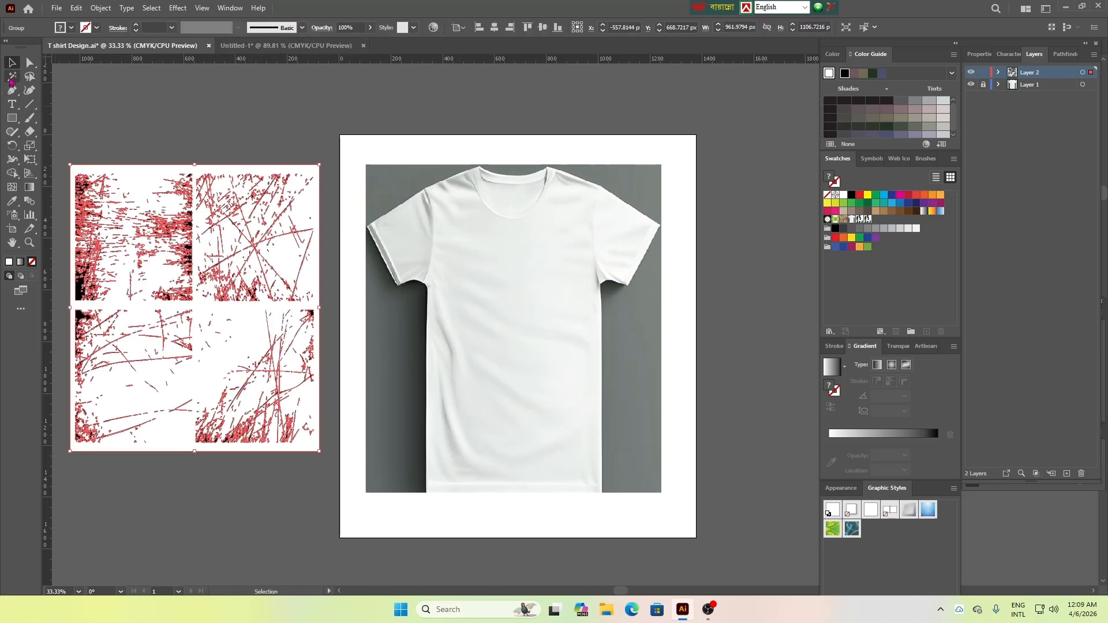
Delete the traced texture's white areas with the Magic Wand and ungroup the remaining black scratch paths
left_click(11, 78)
left_click(144, 178)
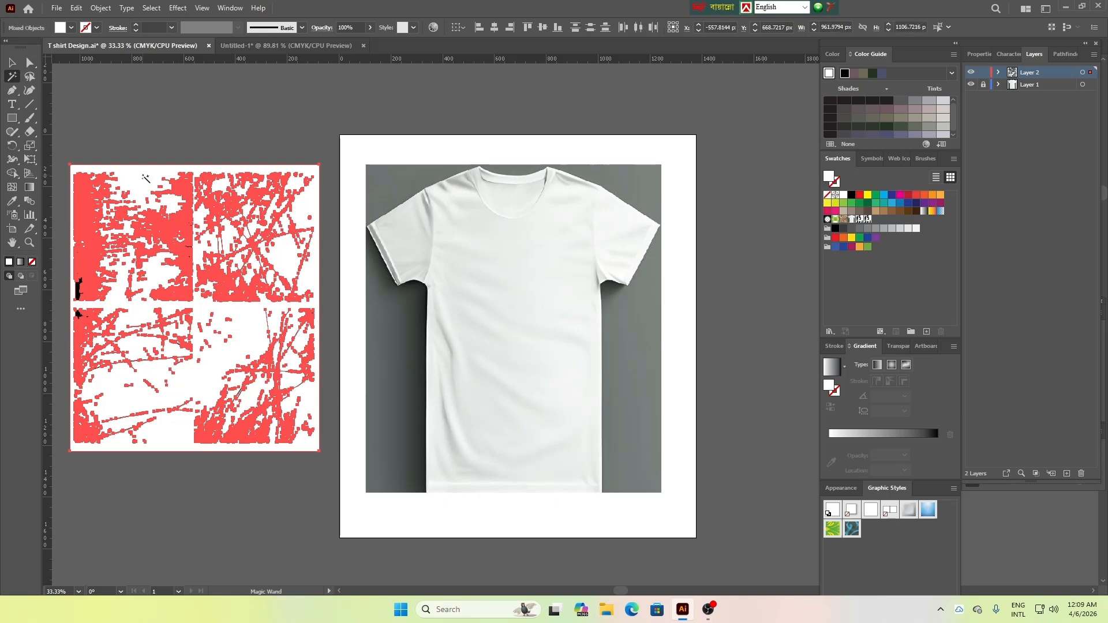
key("Delete")
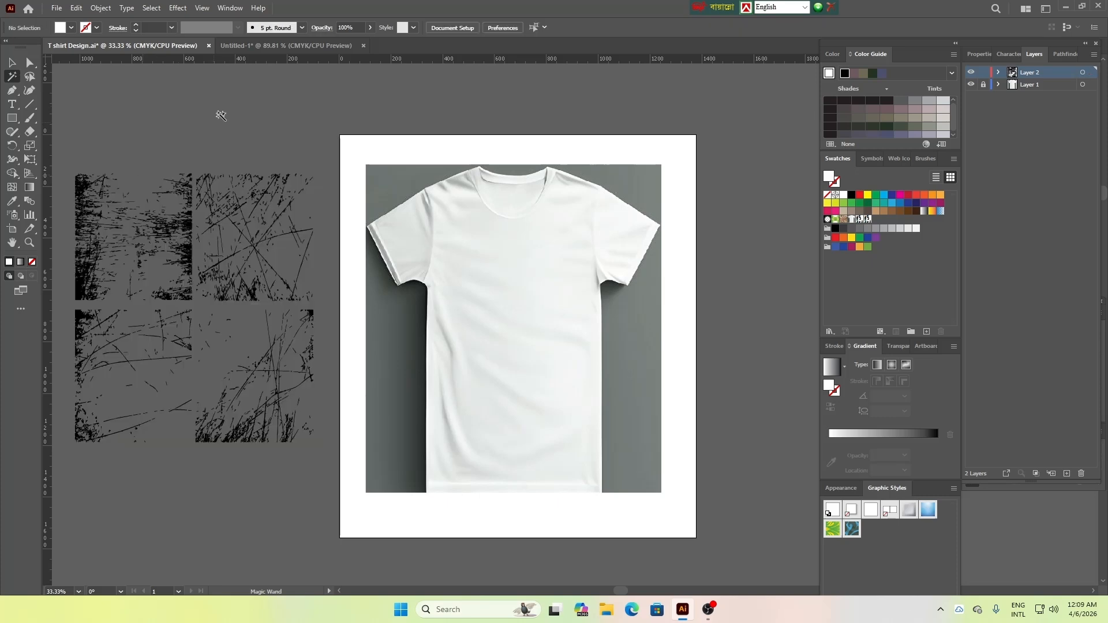
left_click(150, 247)
right_click(159, 236)
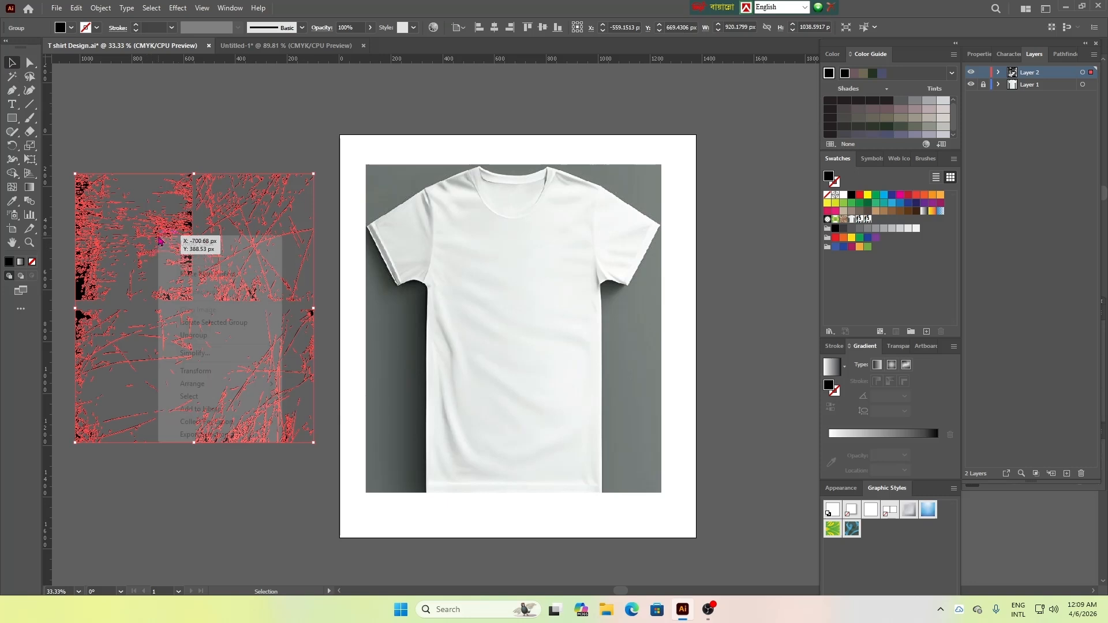
left_click(196, 336)
left_click(160, 127)
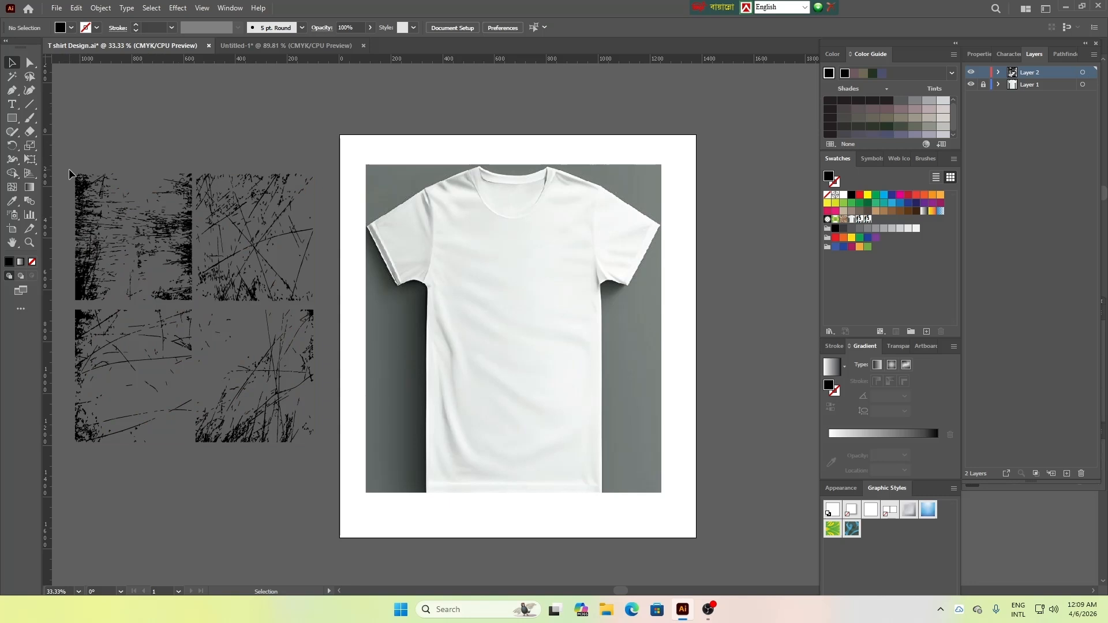
Group the dense strip along the upper-left texture's left edge, set it aside on the T-shirt, and delete all other scratch pieces
left_click_drag(69, 169, 101, 298)
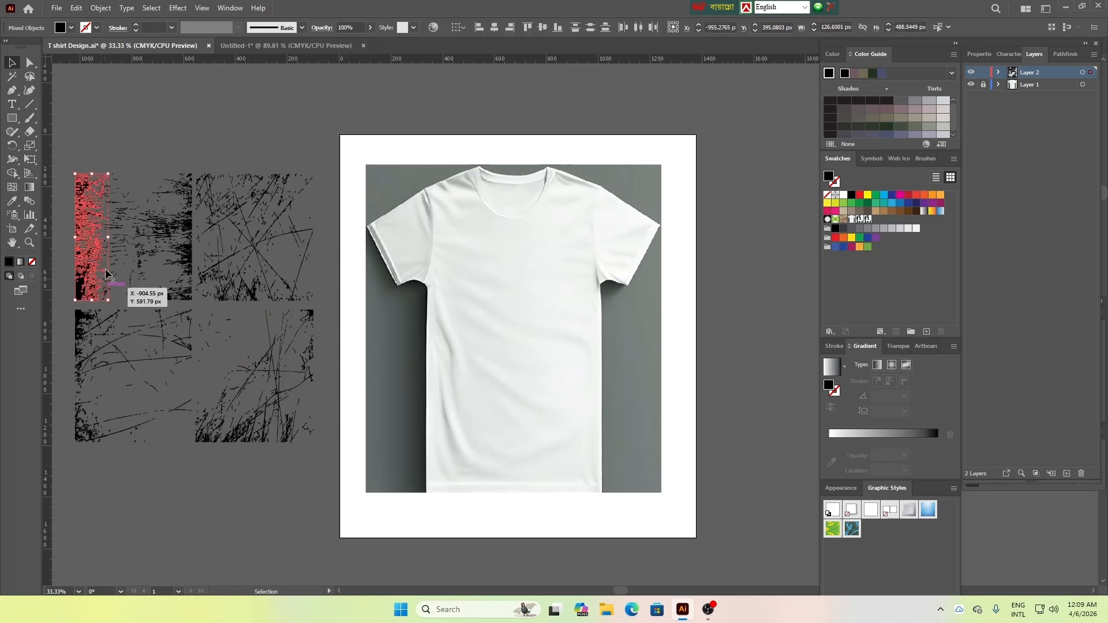
right_click(90, 228)
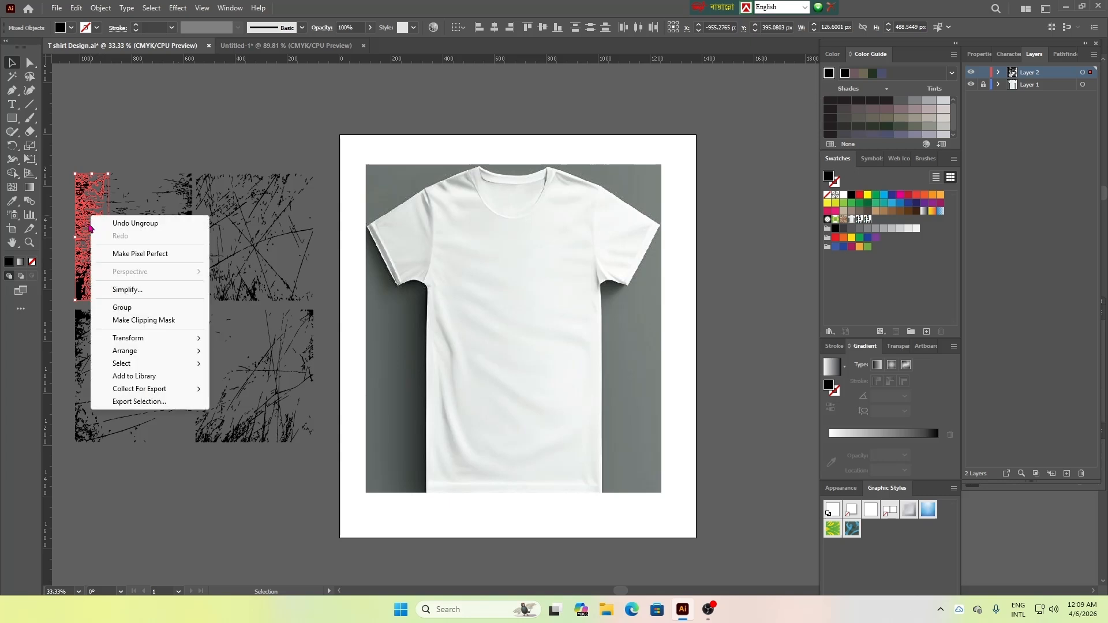
left_click(128, 306)
left_click_drag(95, 248, 501, 382)
left_click(559, 367)
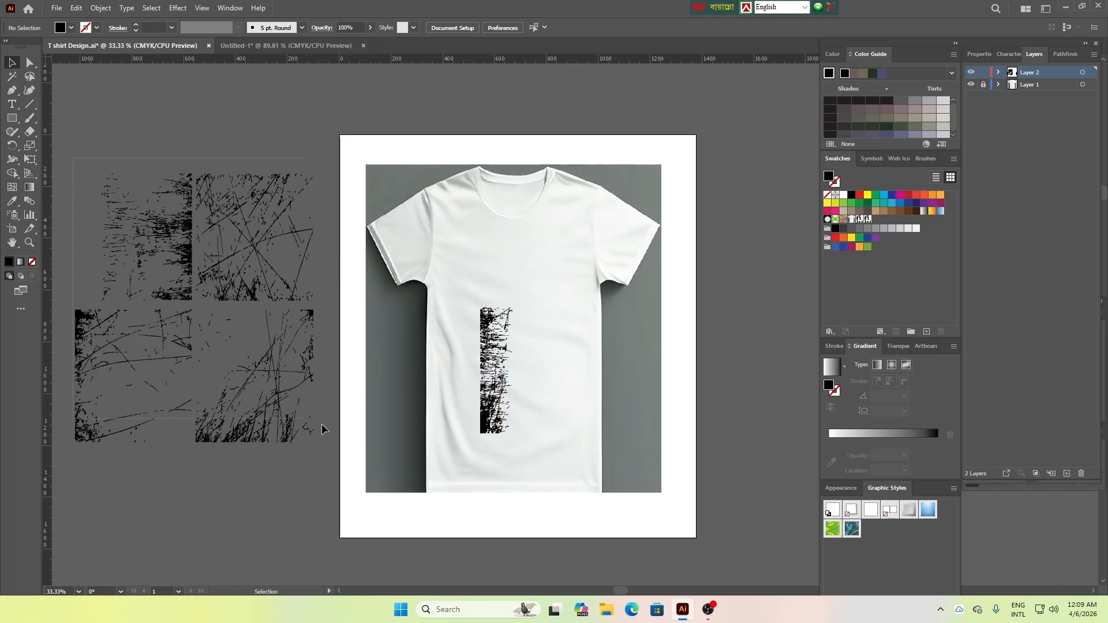
left_click_drag(330, 455, 323, 457)
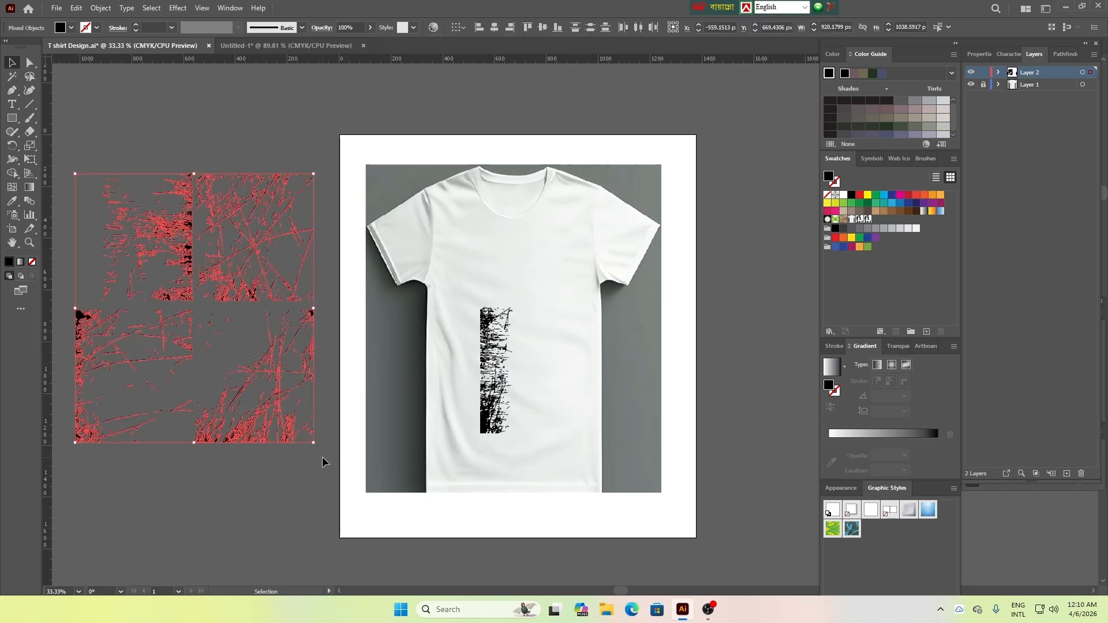
key("Delete")
Move the strip beside the artboard, rotate it to horizontal, and reshape it to about 969 by 80 px
left_click_drag(495, 314, 133, 203)
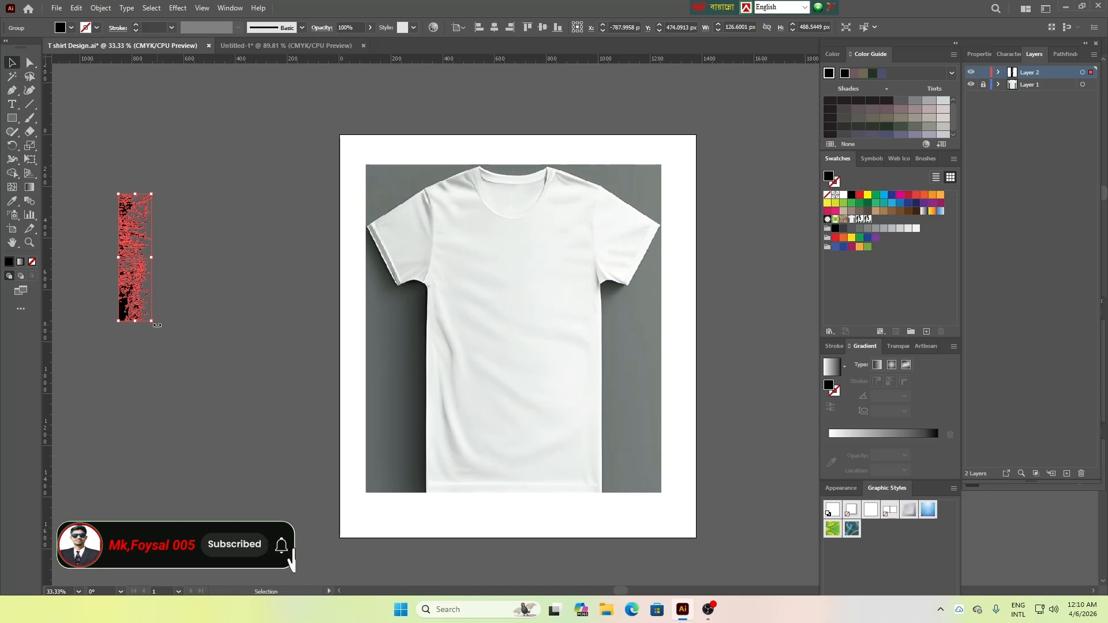
left_click_drag(157, 326, 245, 220)
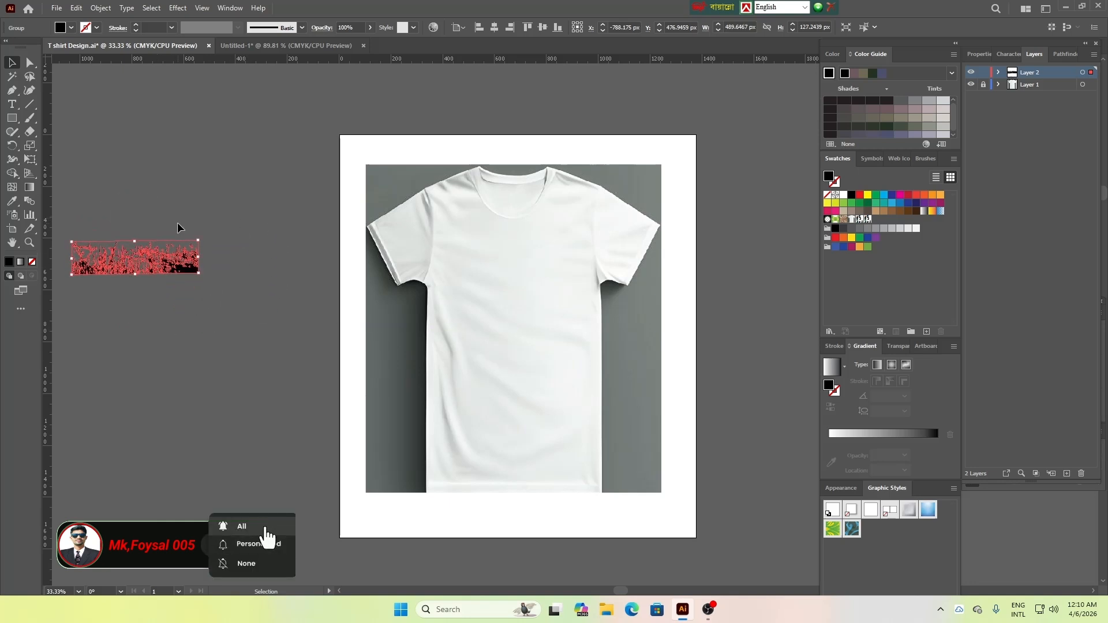
left_click_drag(135, 241, 135, 257)
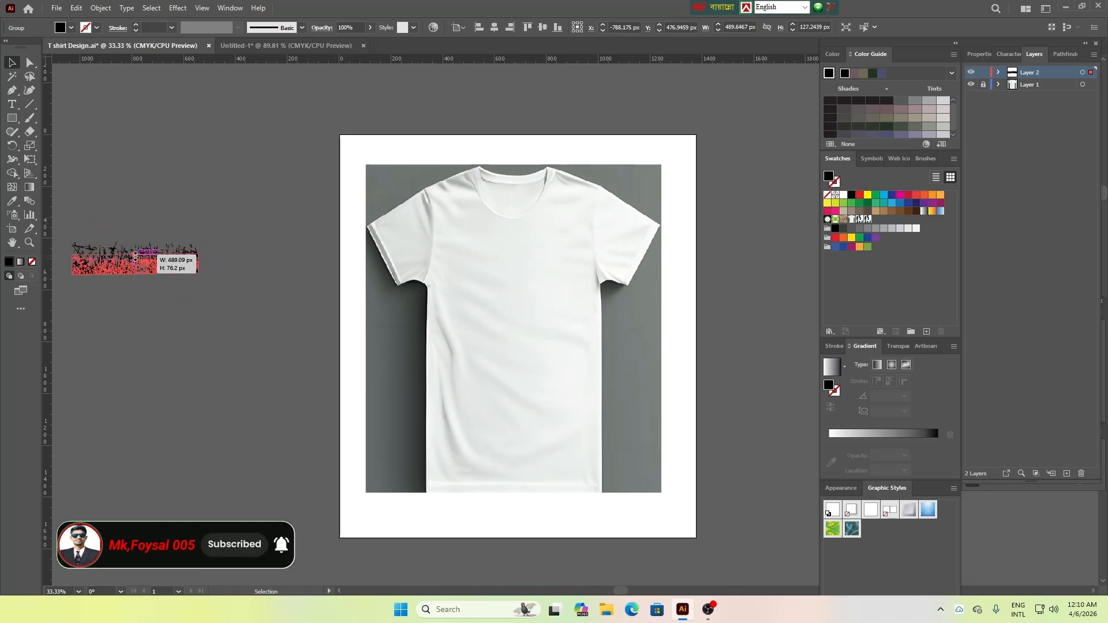
left_click_drag(202, 265, 257, 308)
left_click(181, 321)
left_click(200, 382)
left_click(224, 305)
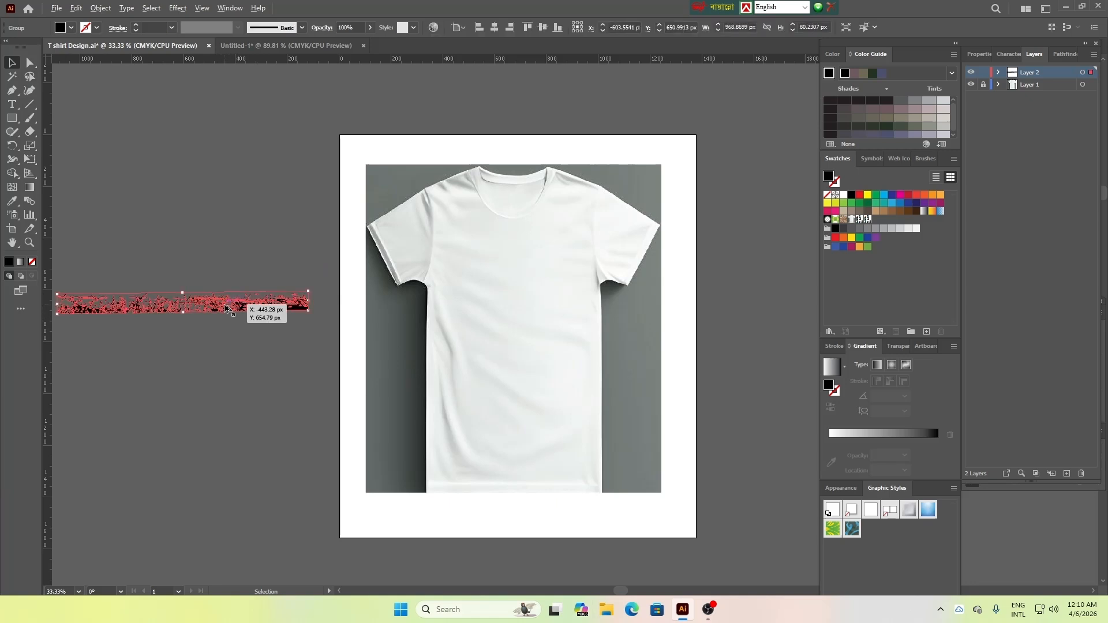
Duplicate the horizontal strip downward at even spacing to make a stack of eight strips
left_click_drag(225, 307, 225, 333)
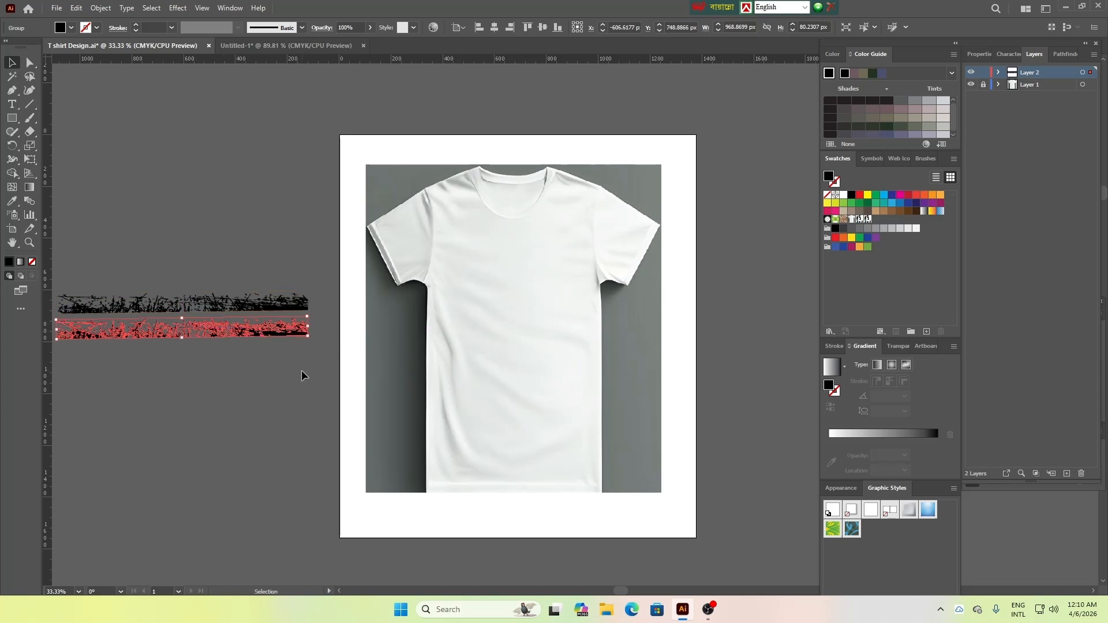
key("ctrl+d")
key("ctrl+d")
key("ctrl+d")
key("ctrl+d")
key("ctrl+d")
key("ctrl+d")
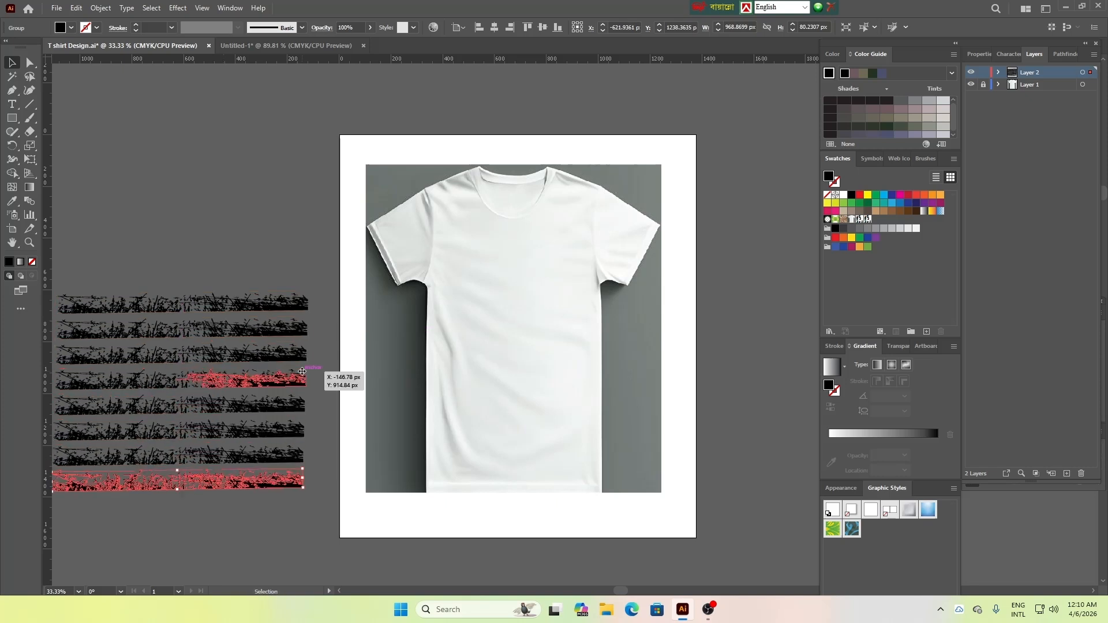
left_click(207, 212)
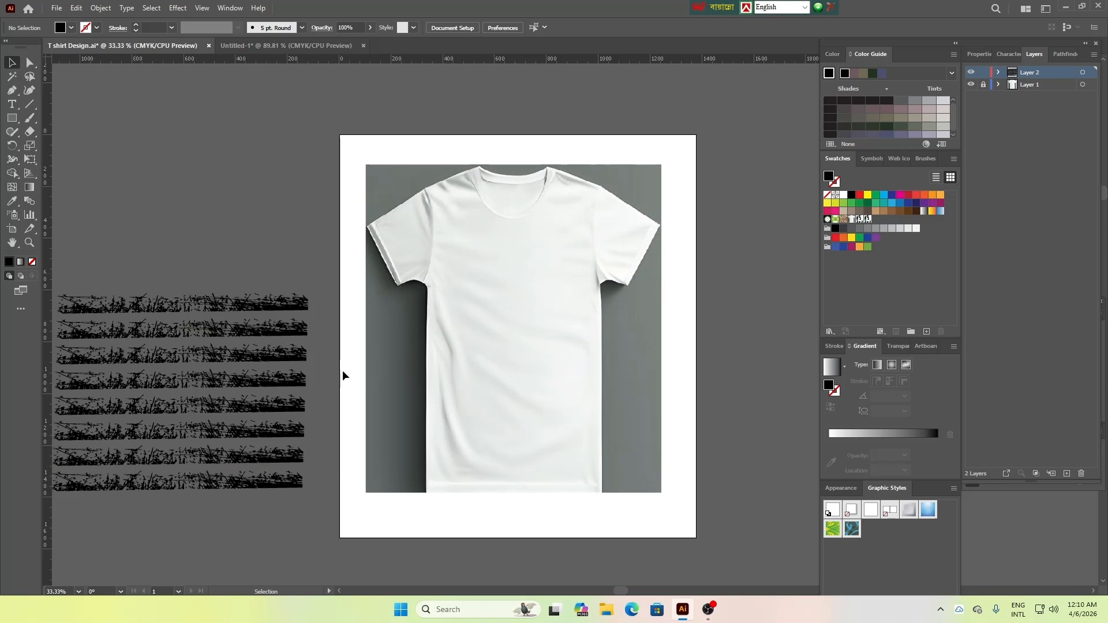
Place the top strip across the T-shirt at about 490 by 76 px and delete the leftover strips beside the artboard
left_click(180, 310)
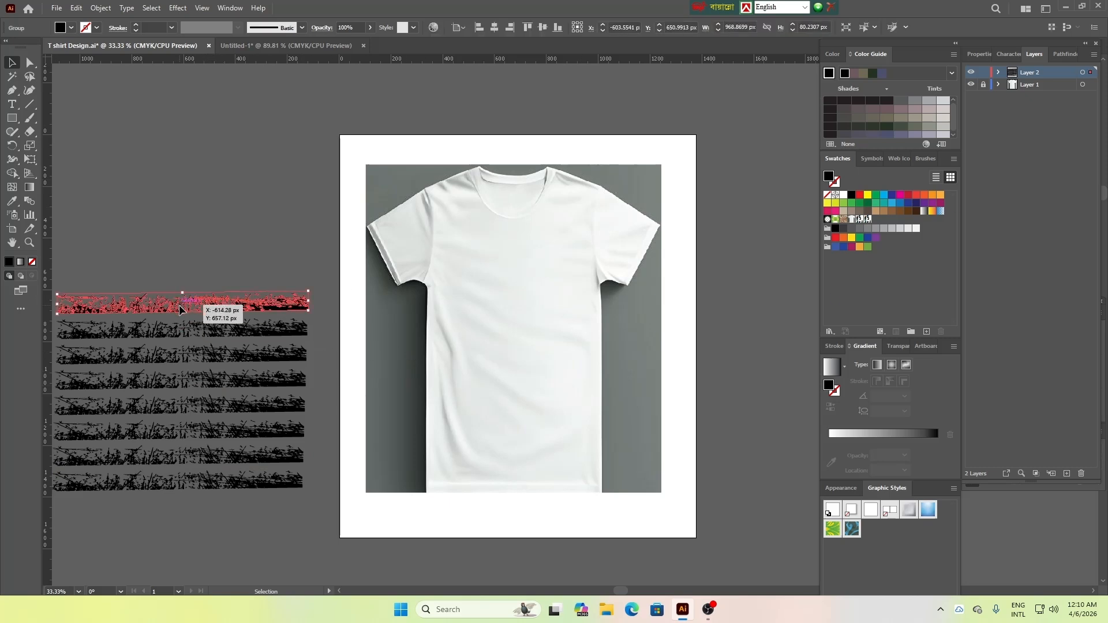
left_click_drag(180, 310, 514, 320)
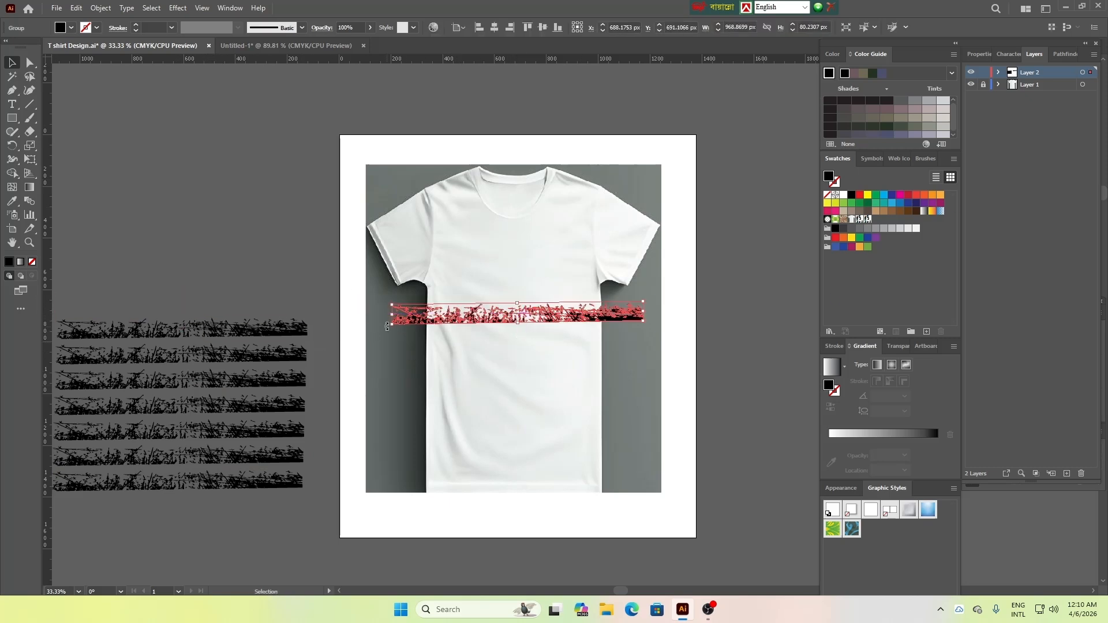
left_click_drag(387, 327, 442, 323)
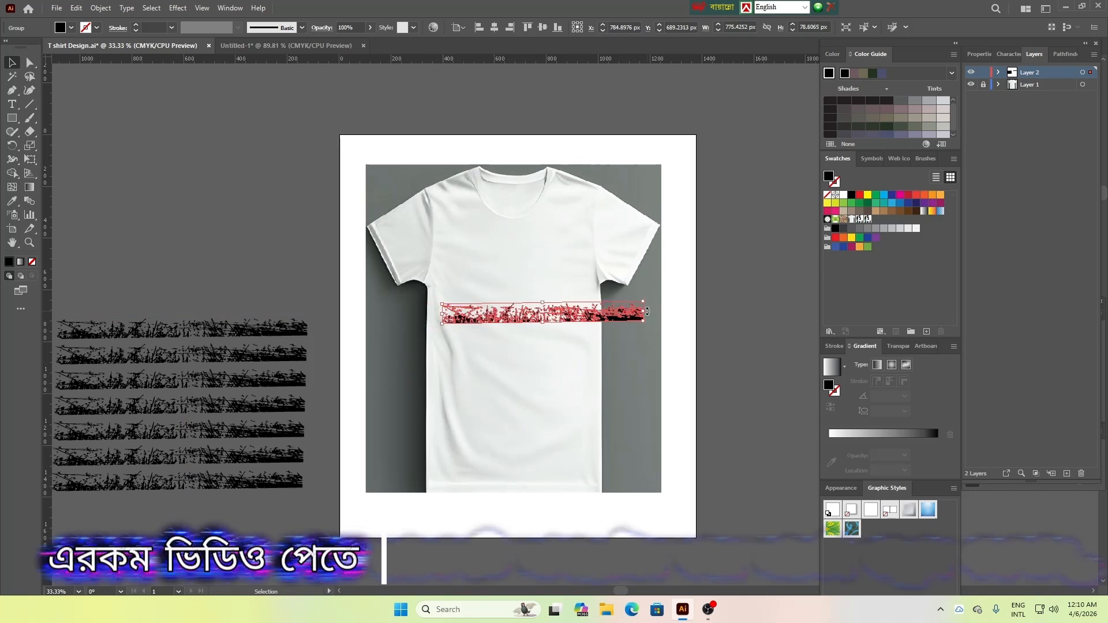
left_click_drag(647, 311, 545, 324)
left_click(527, 358)
left_click(501, 355)
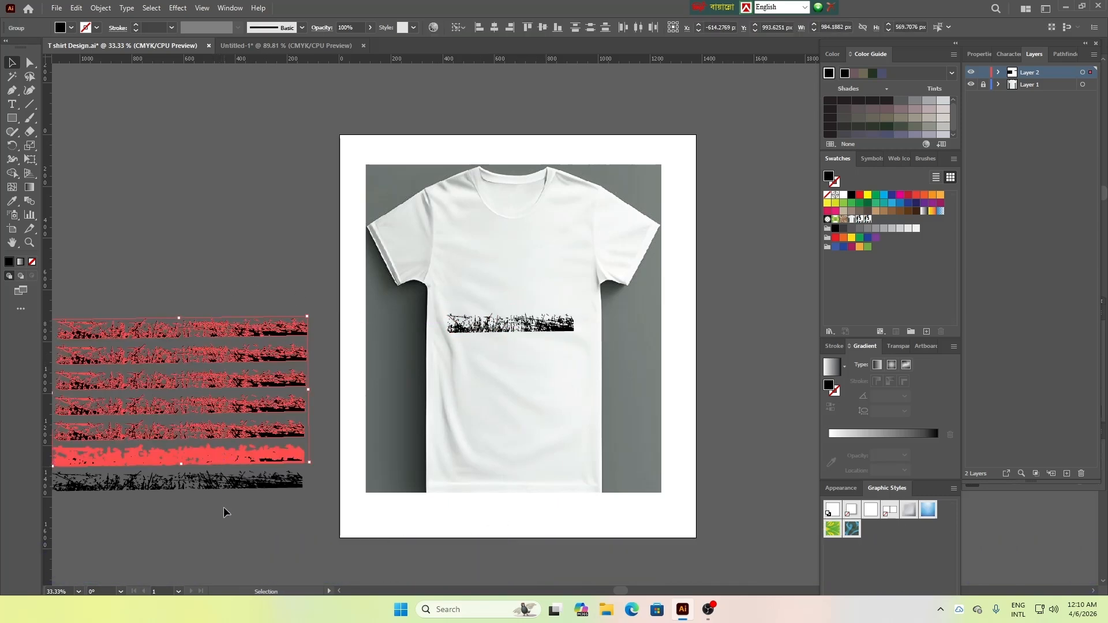
left_click_drag(162, 315, 258, 502)
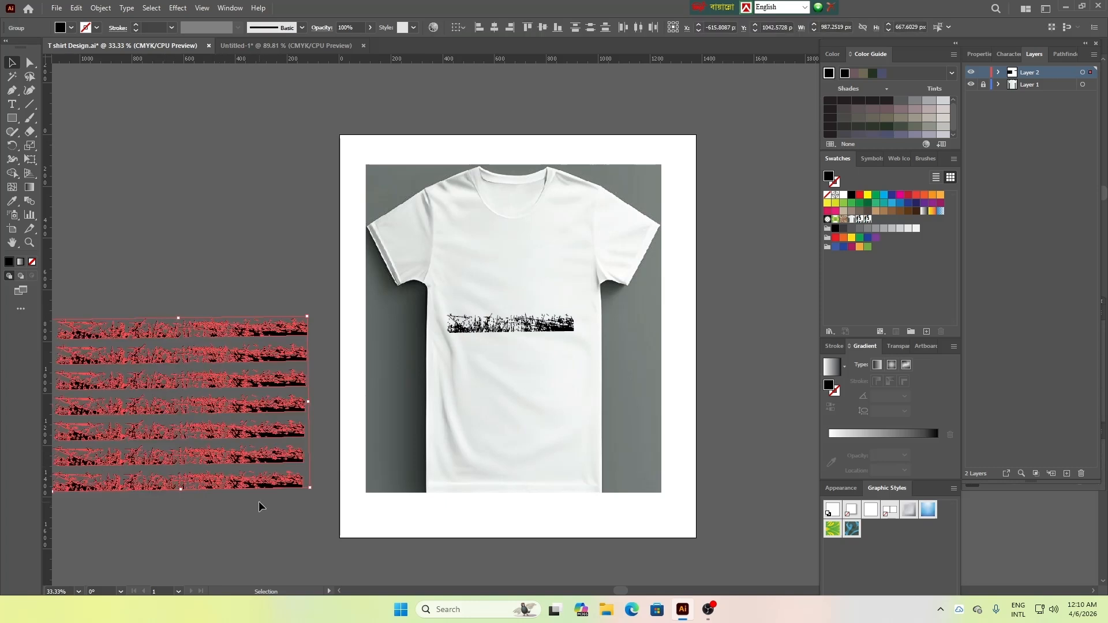
key("Delete")
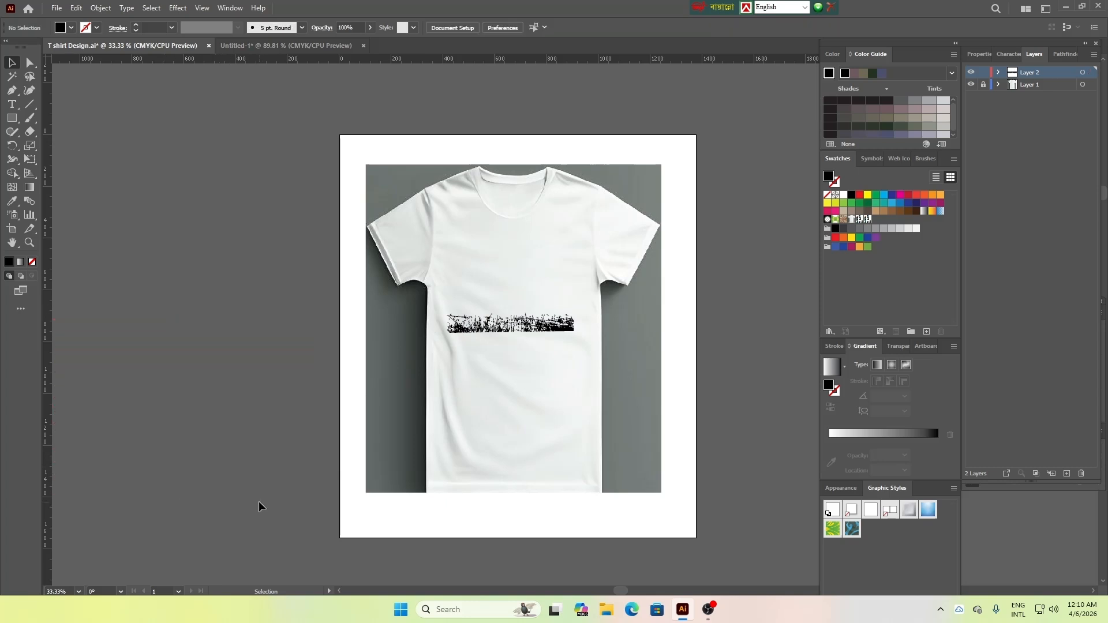
Duplicate the strip downward on the T-shirt to make four evenly spaced strips, and move the lowest one beside the artboard
left_click(526, 329)
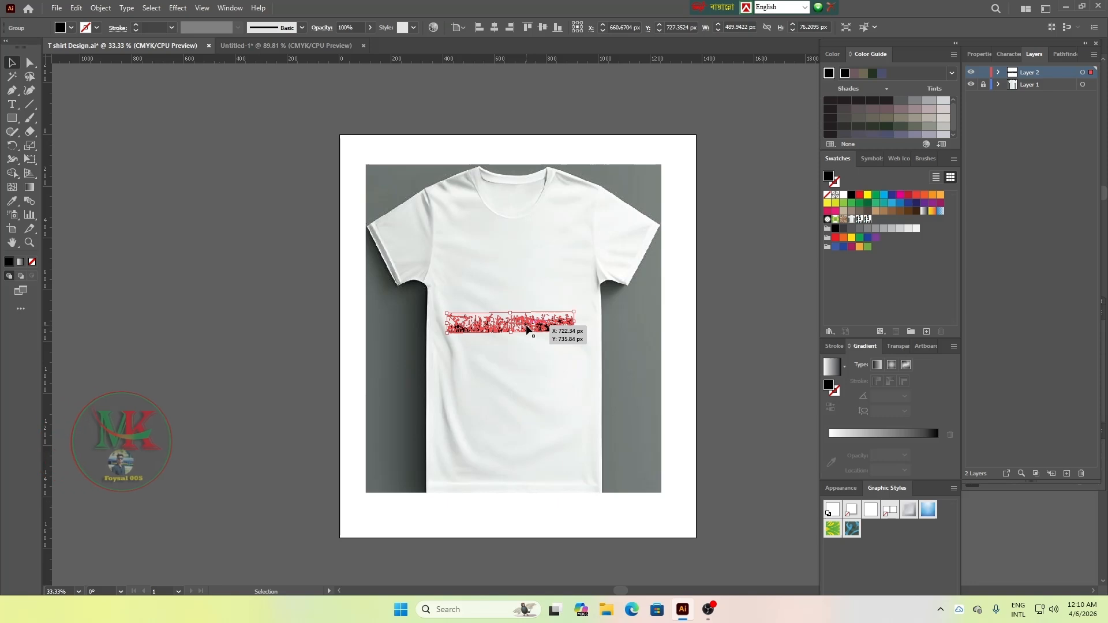
left_click_drag(526, 328, 526, 351)
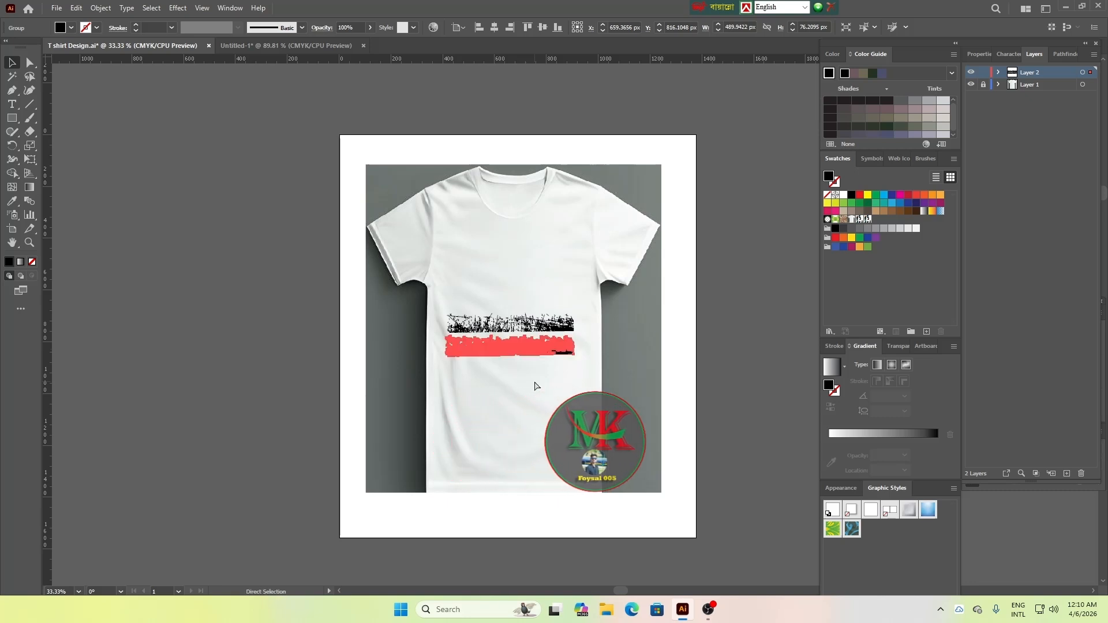
key("ctrl+d")
key("ctrl+d")
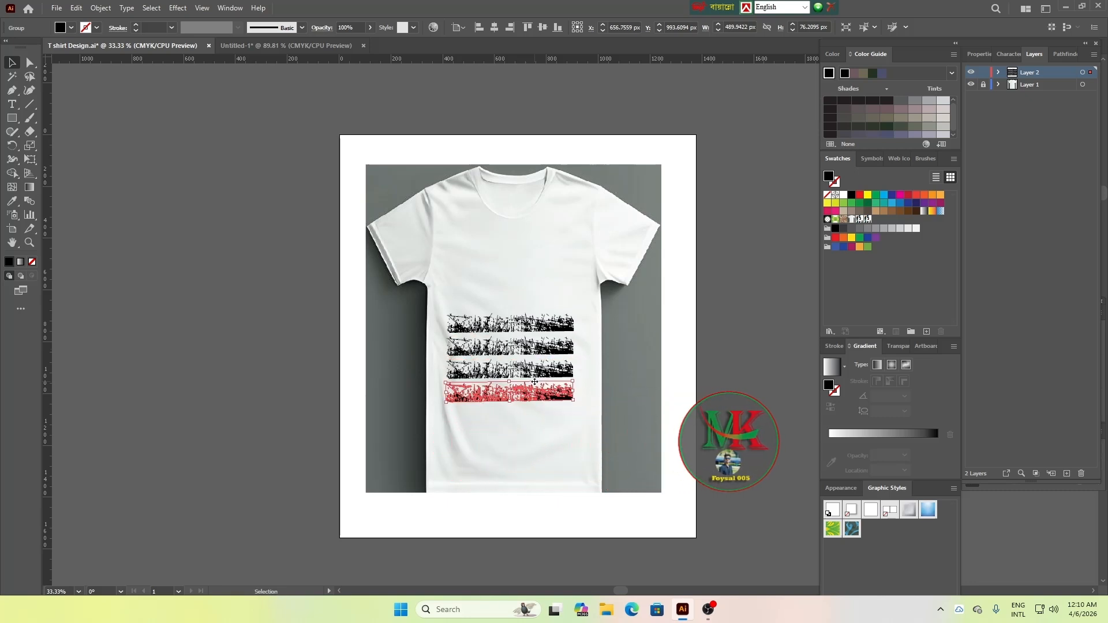
left_click_drag(543, 392, 254, 382)
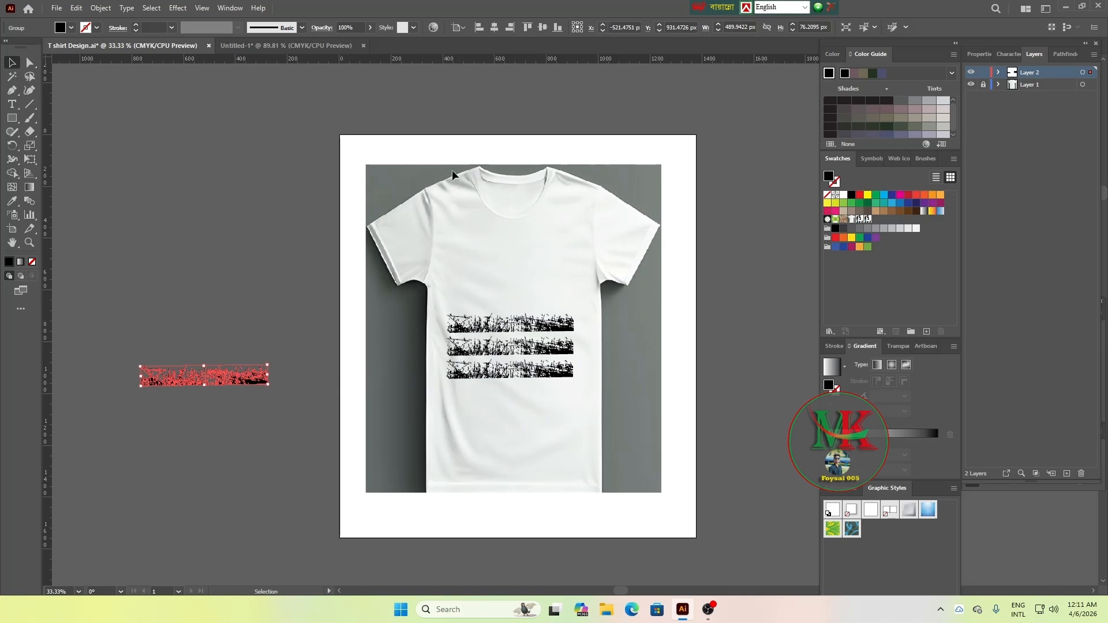
Nudge the middle and lowest strips on the T-shirt upward to tighten the gaps between the three strips
left_click(499, 323)
left_click(523, 346)
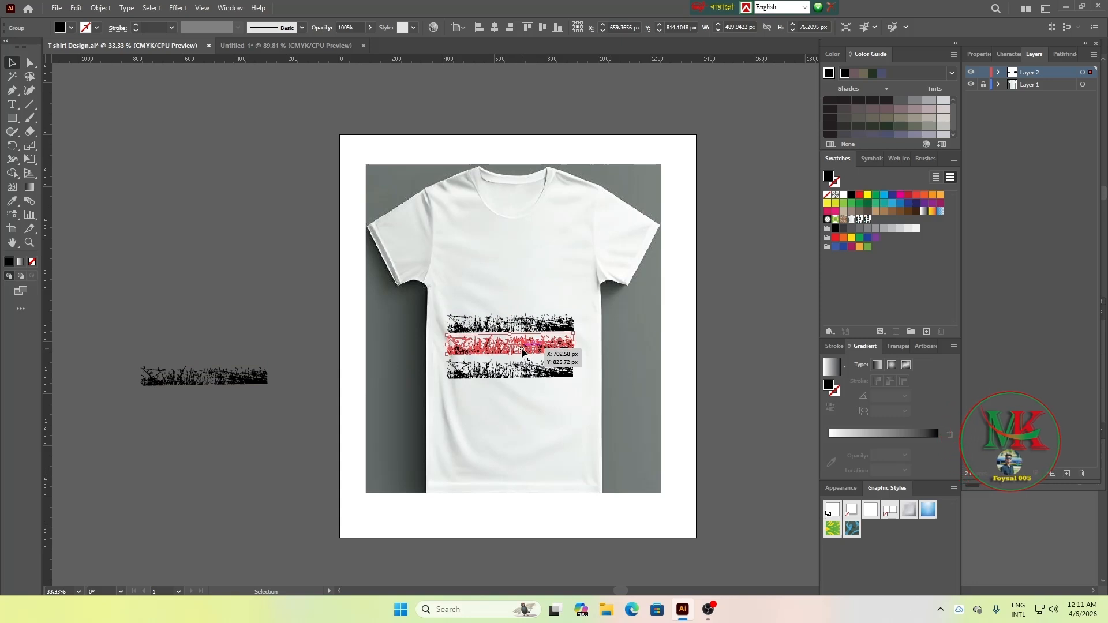
left_click_drag(523, 351, 526, 373)
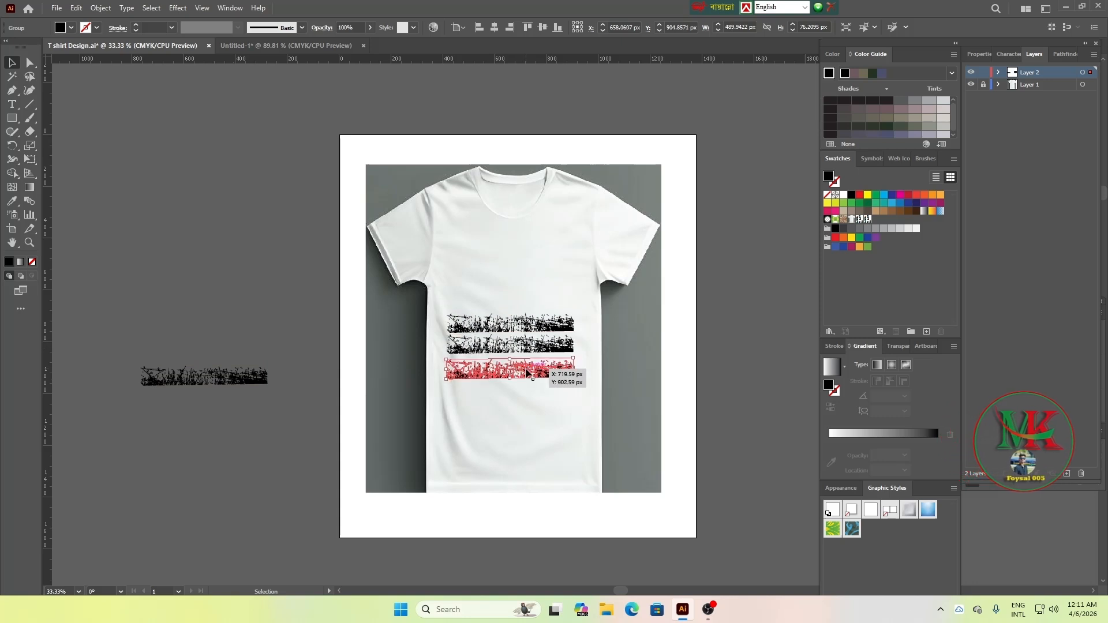
key("Up")
key("Up")
key("Up")
key("Up")
key("Up")
key("Up")
key("Up")
key("Up")
key("Up")
key("Up")
key("Up")
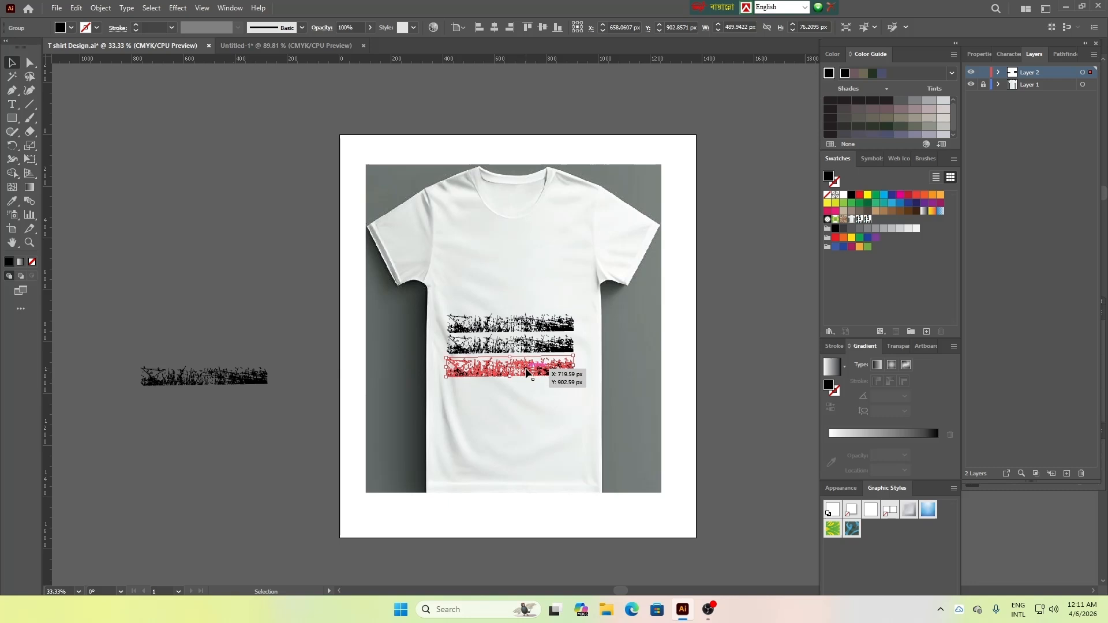
key("Up")
key("Up")
key("Up")
key("Up")
key("Up")
key("Up")
key("Up")
key("Up")
key("Up")
key("Up")
key("Up")
key("Up")
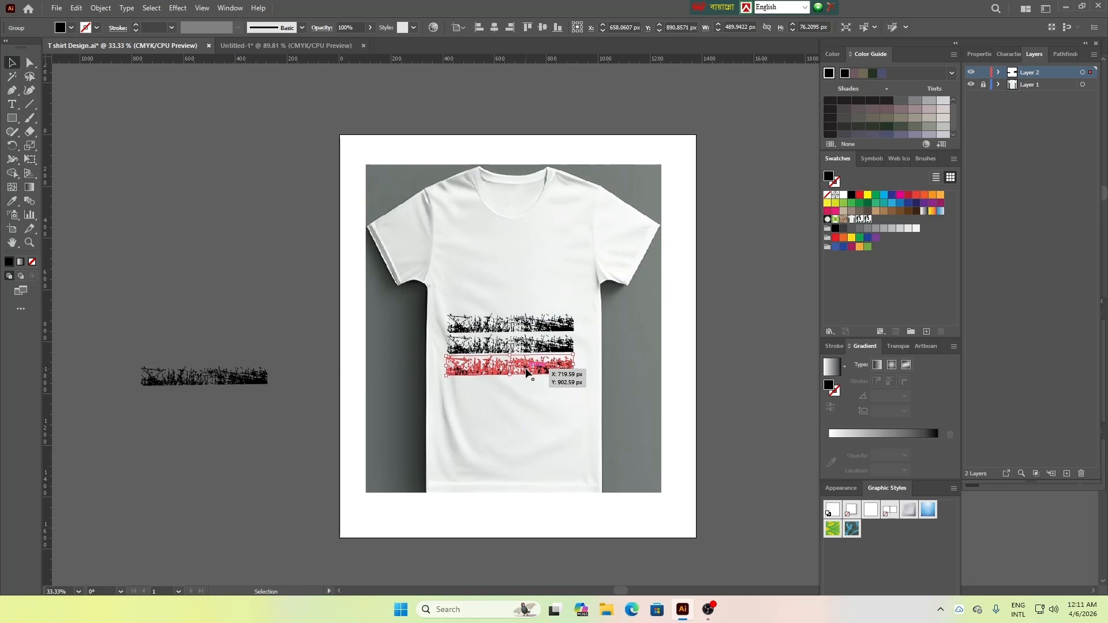
left_click(503, 300)
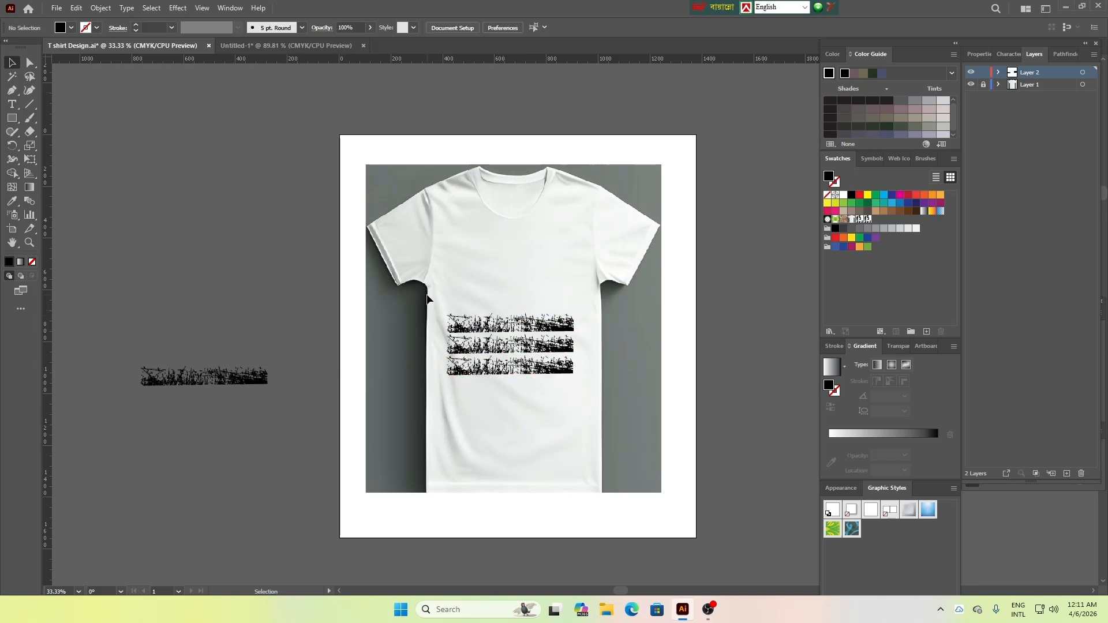
Align the left edges of the three T-shirt strips and shift the stack about 33 px right and 15 px down
left_click_drag(427, 299, 595, 415)
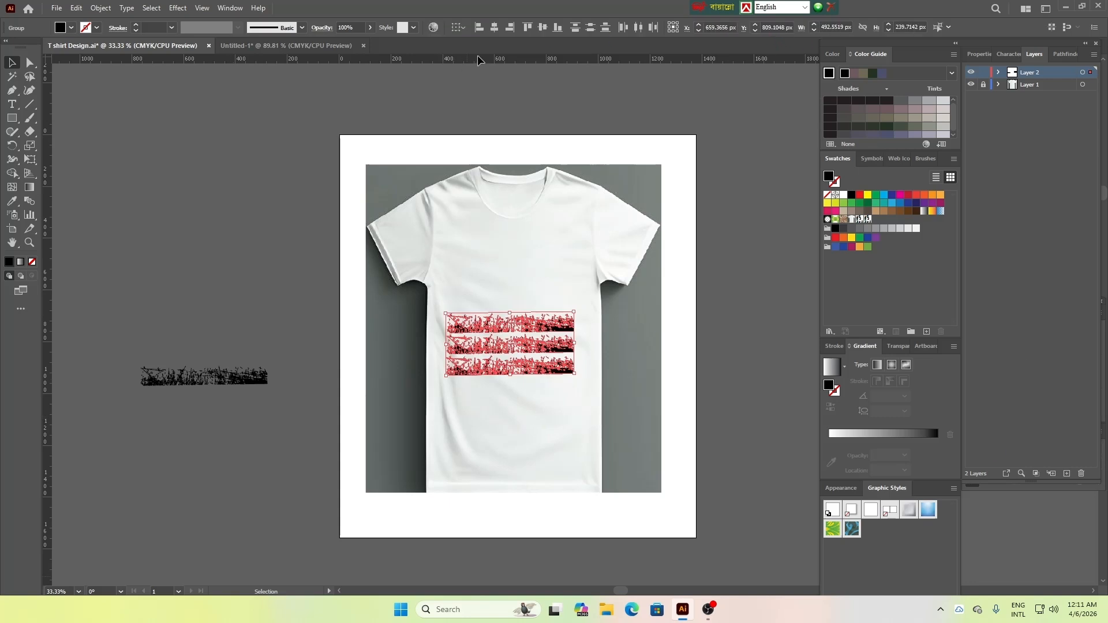
left_click(477, 34)
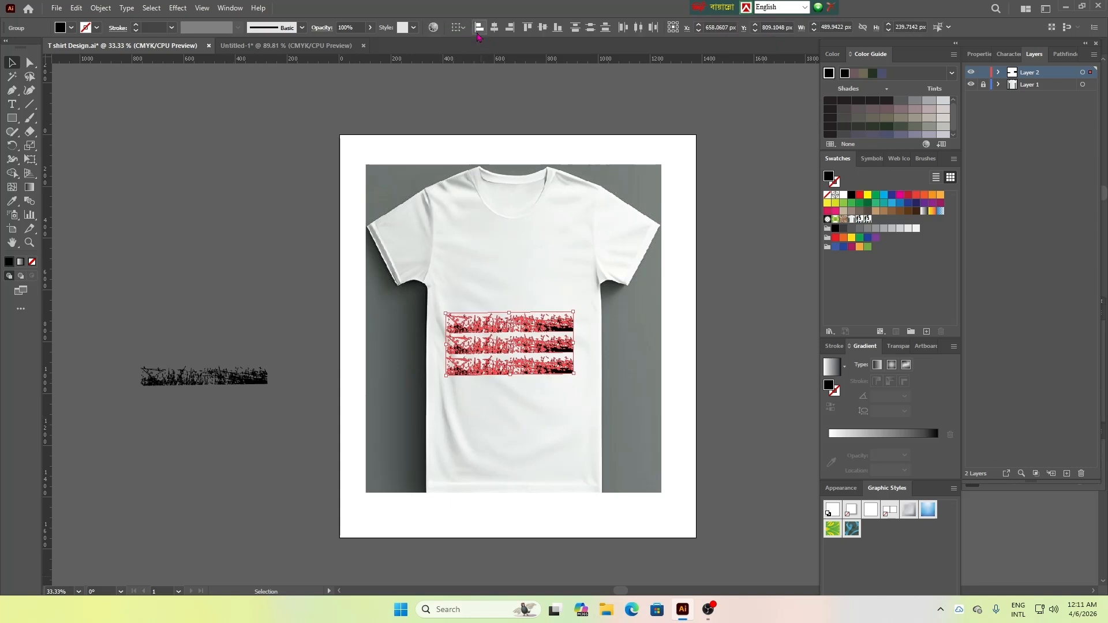
left_click(518, 441)
left_click(536, 363)
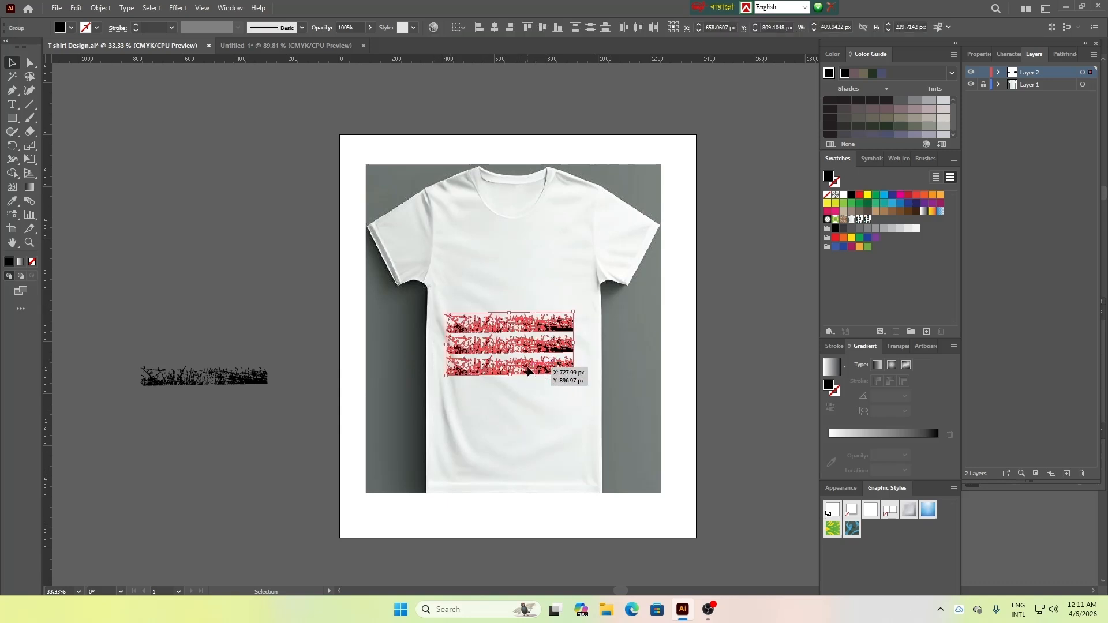
left_click_drag(528, 370, 537, 375)
left_click(623, 354)
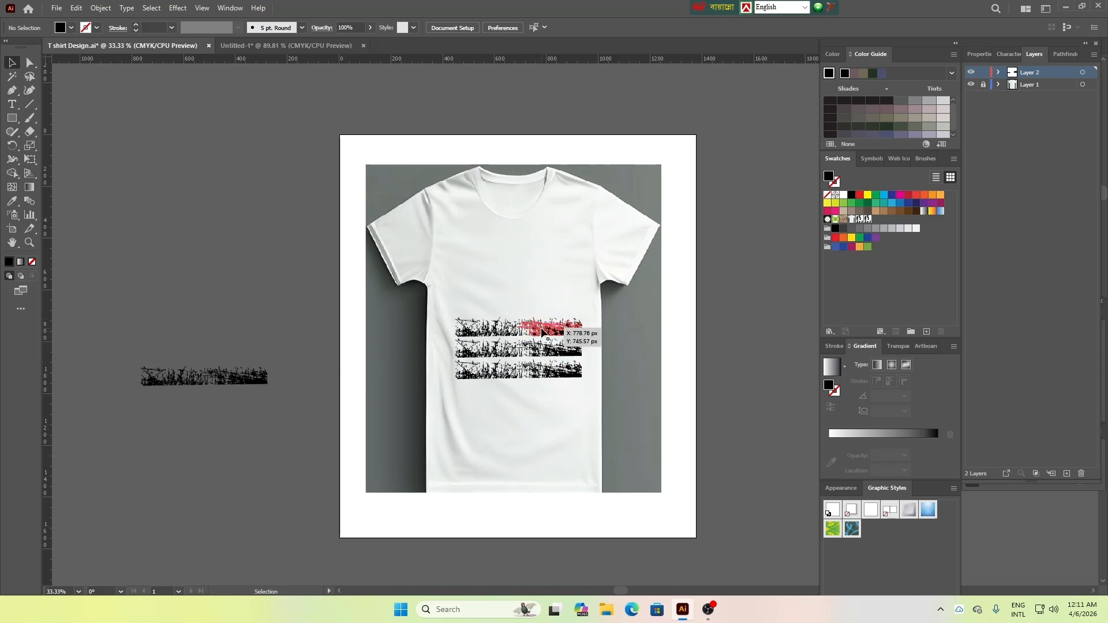
left_click(542, 331)
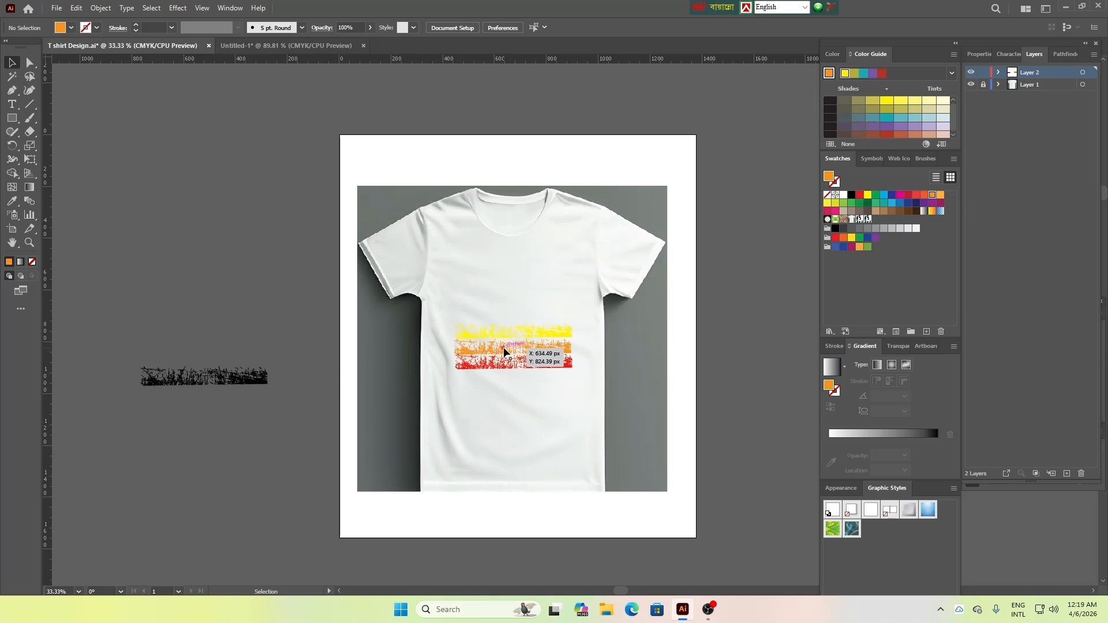
Ungroup the strips on the T-shirt and fill the middle strip with green
left_click(504, 351)
right_click(503, 351)
left_click(552, 449)
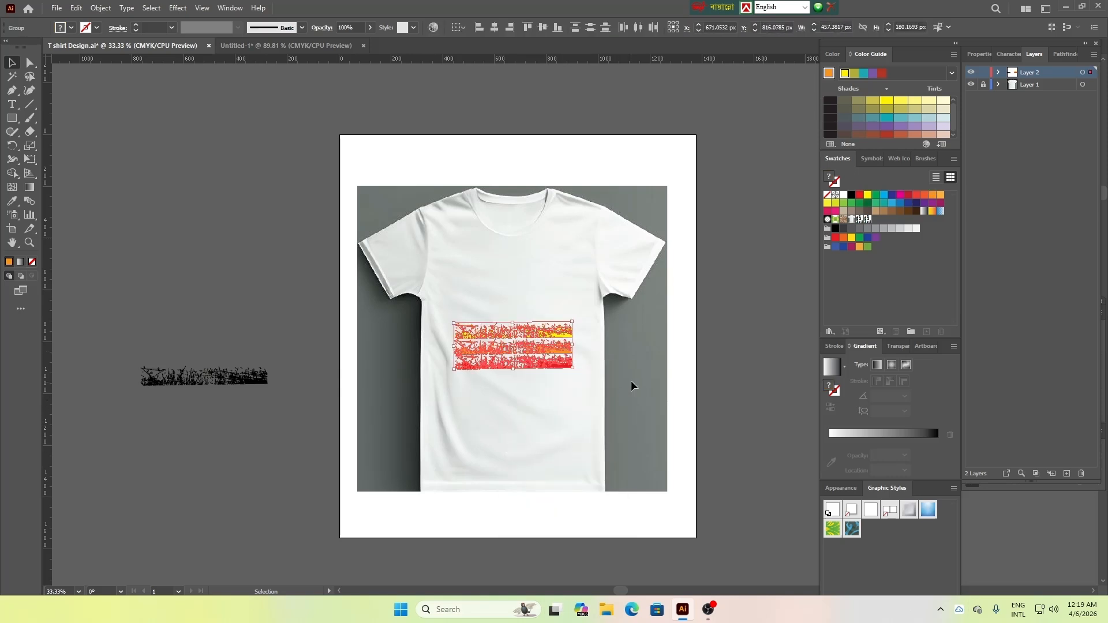
left_click(631, 379)
left_click_drag(515, 355, 514, 350)
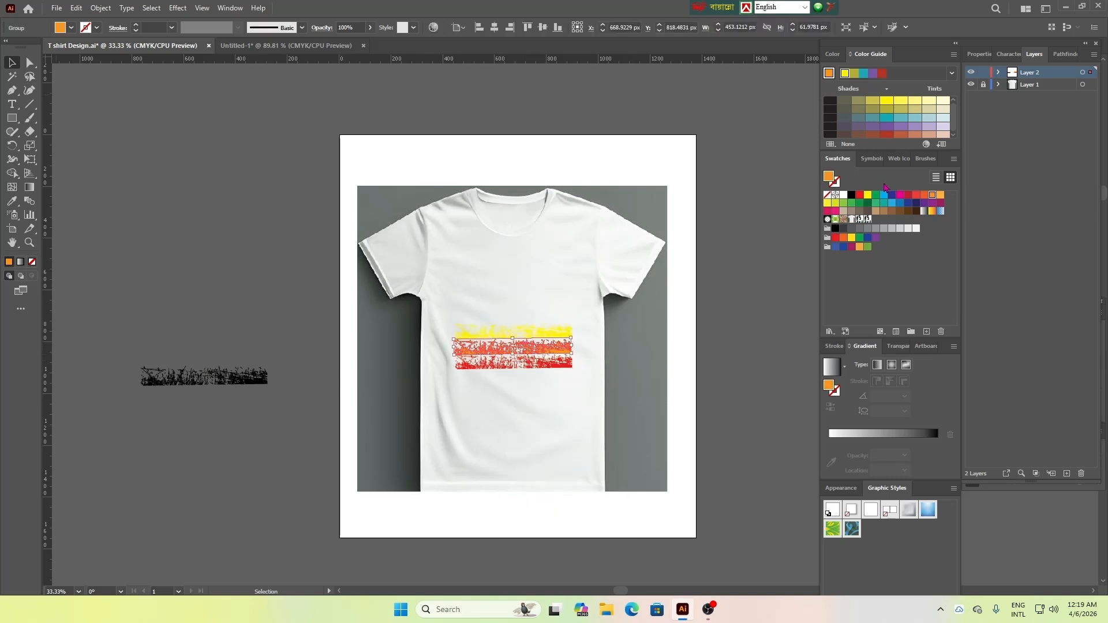
left_click(557, 330)
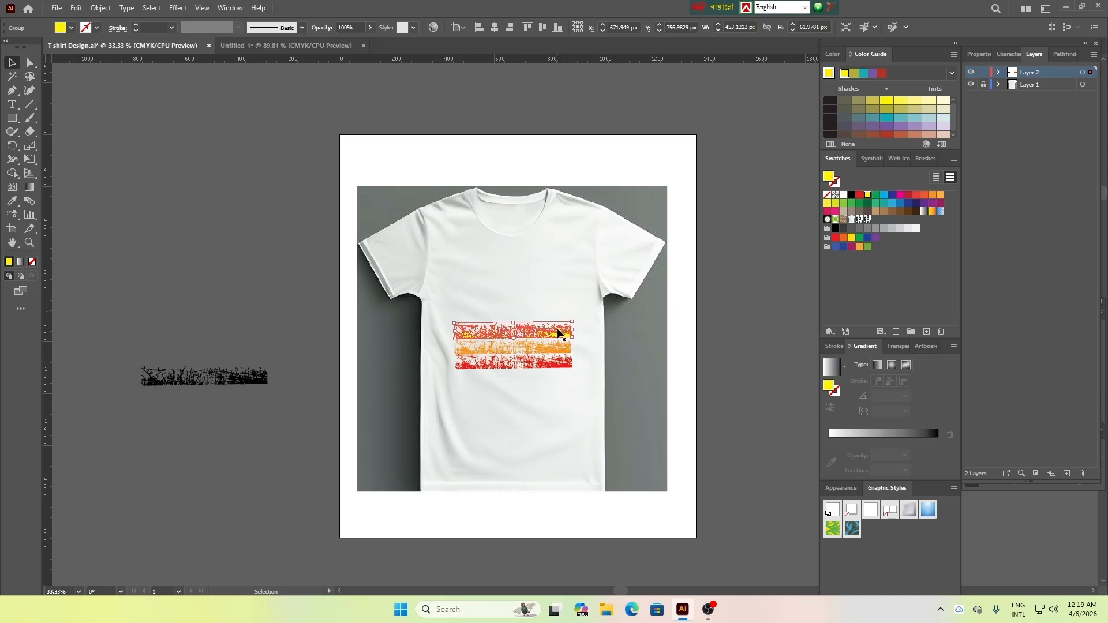
left_click_drag(558, 333, 557, 349)
left_click(932, 194)
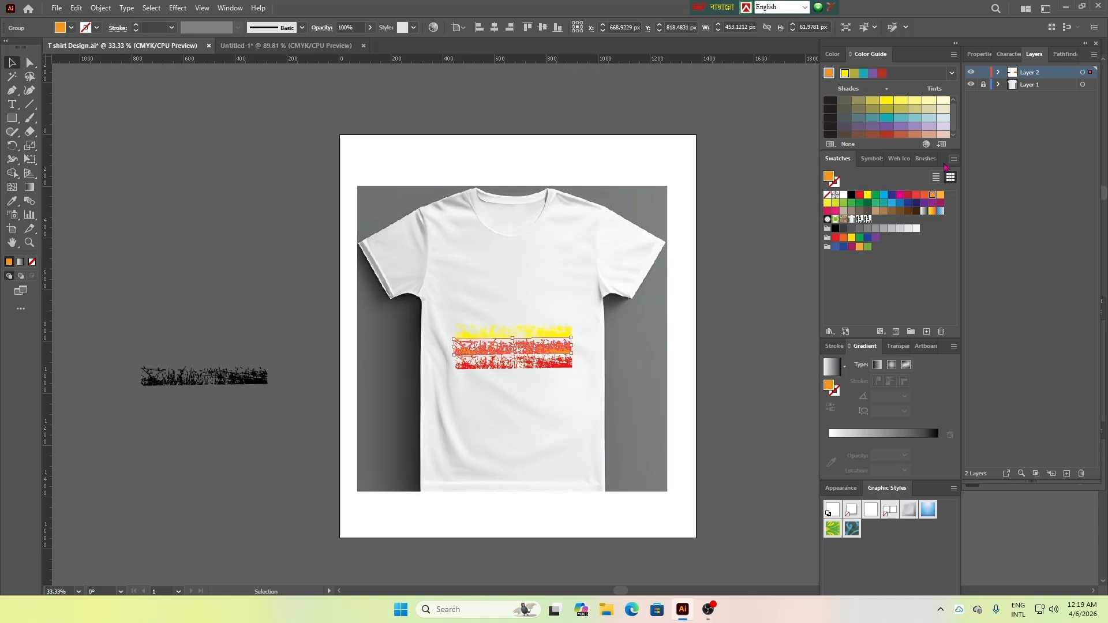
left_click(876, 195)
left_click(633, 357)
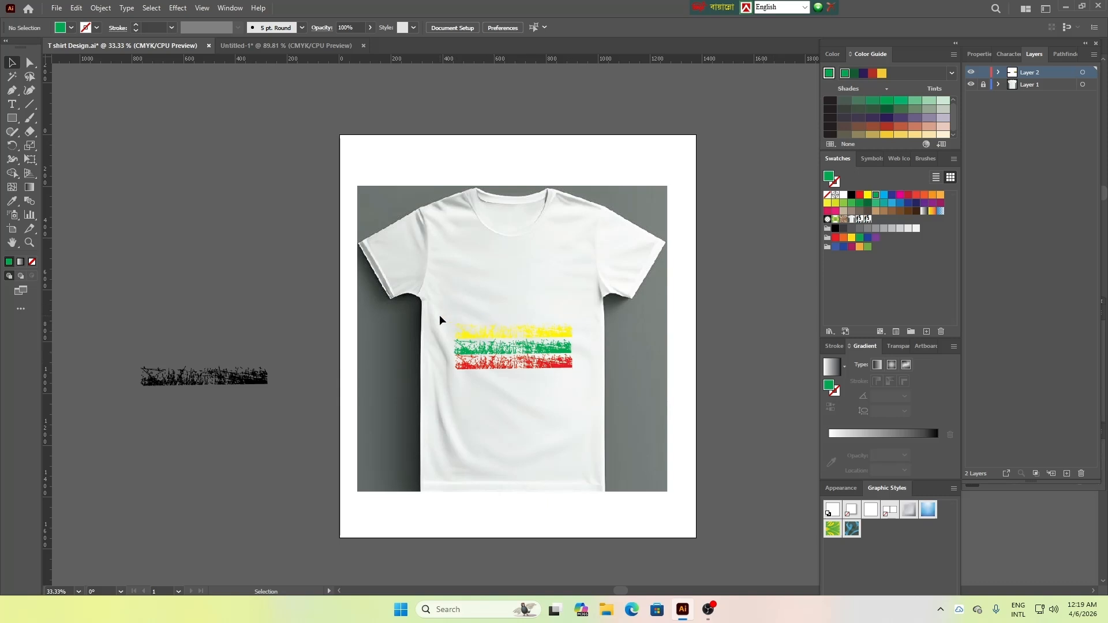
Group the three coloured strips on the T-shirt and delete the spare black strip beside the artboard
left_click_drag(441, 320, 577, 369)
right_click(548, 351)
left_click(593, 440)
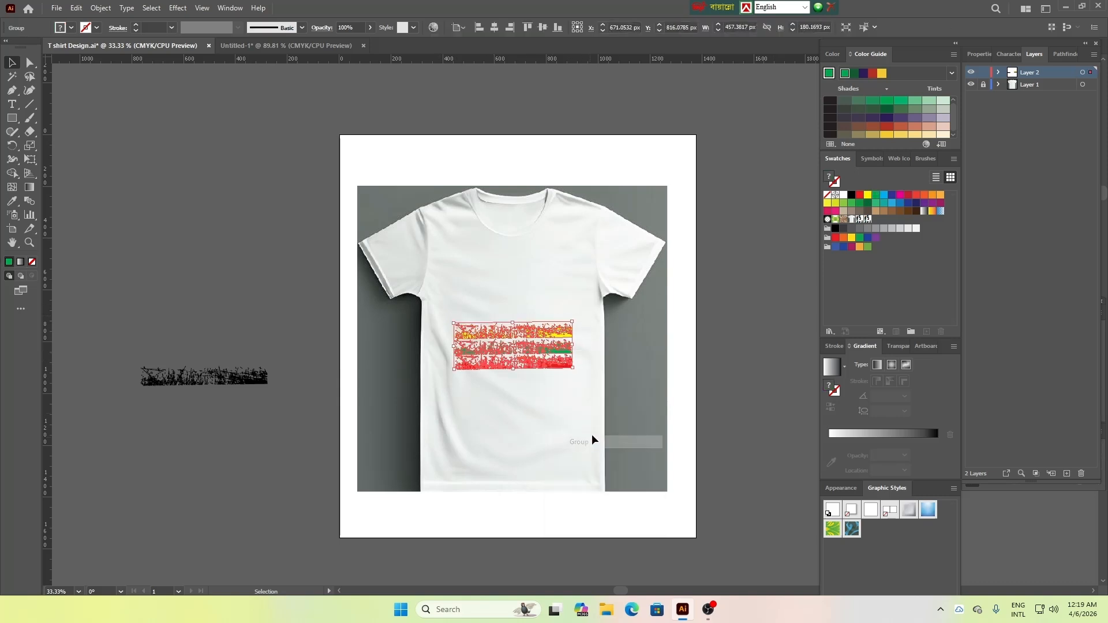
left_click(620, 382)
left_click(154, 374)
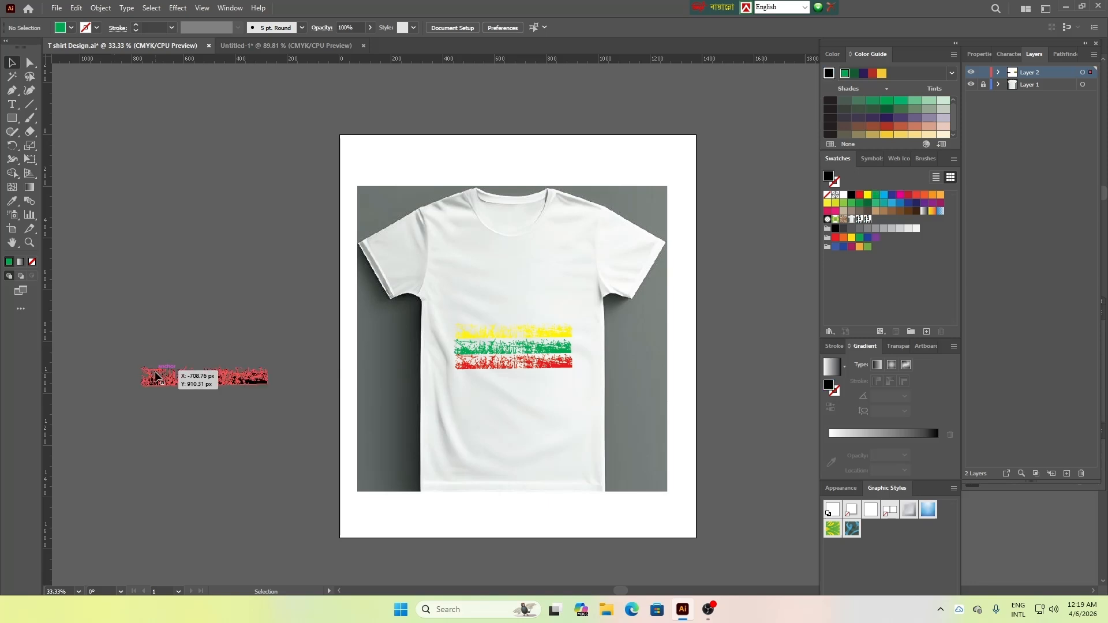
key("Delete")
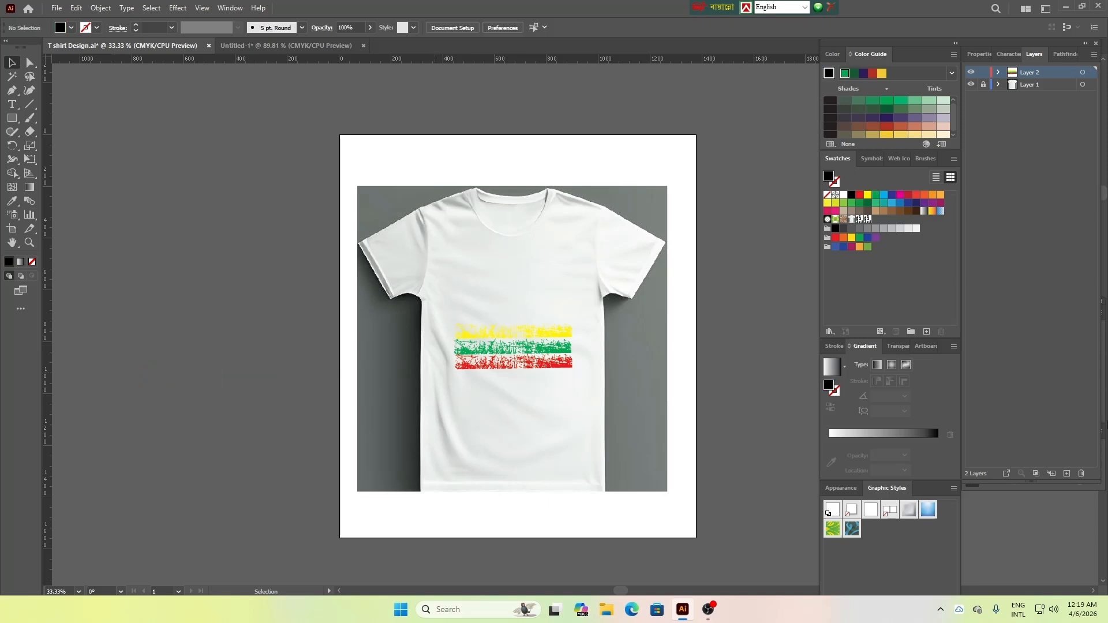
Place the image vecteezy_silhouette-isolated-realistic-palm-tree_47393664 from the All Icon folder into the document at its original size
left_click(52, 8)
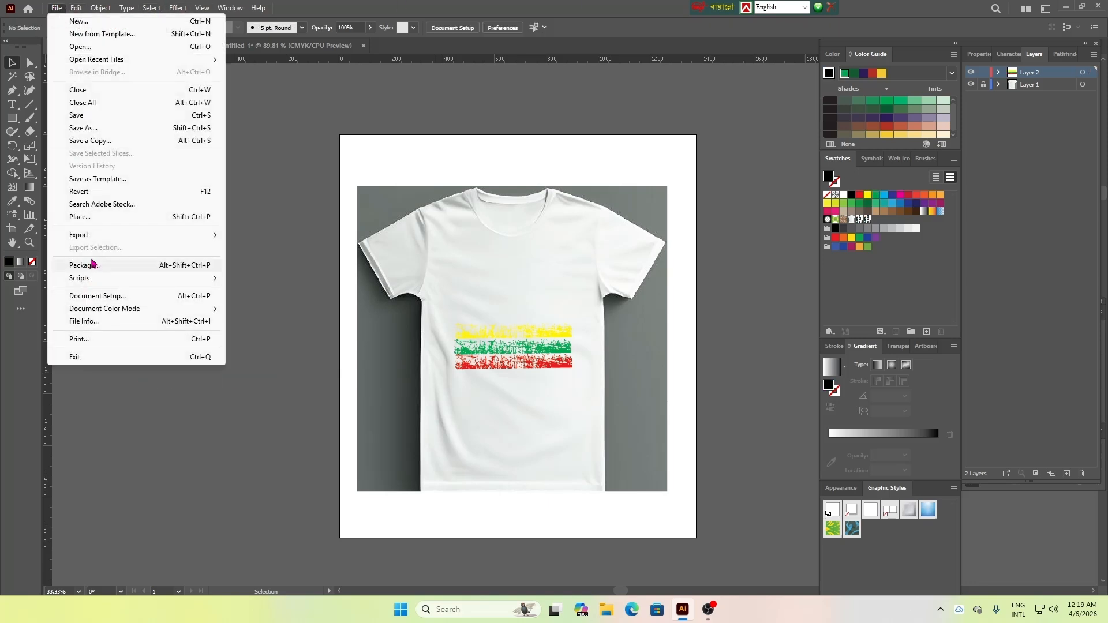
left_click(106, 217)
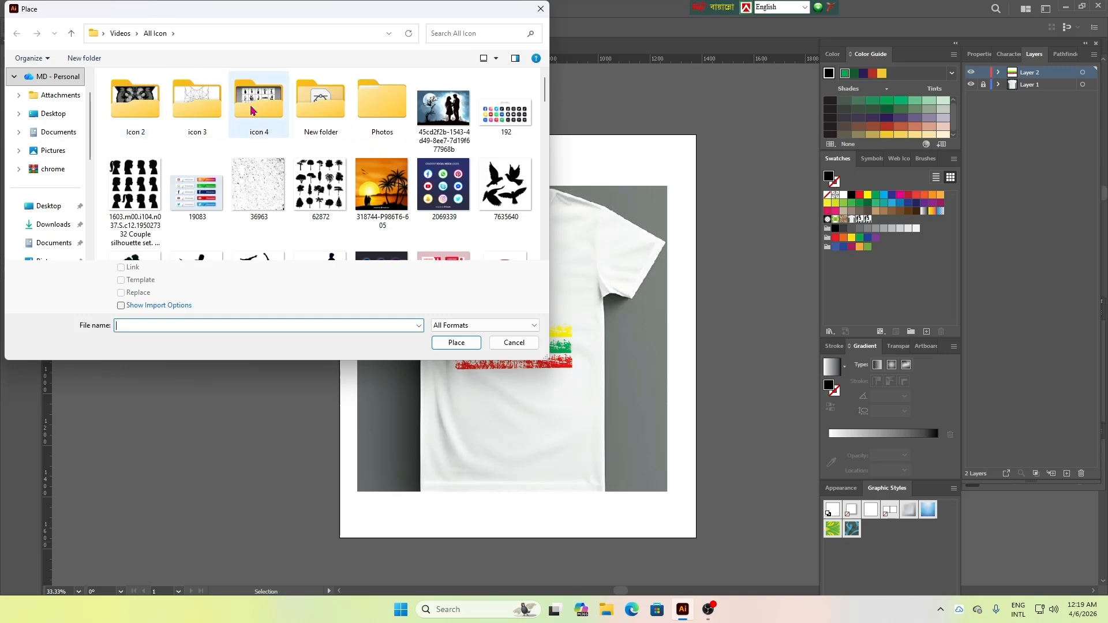
scroll(404, 173, "down", 10)
left_click(443, 208)
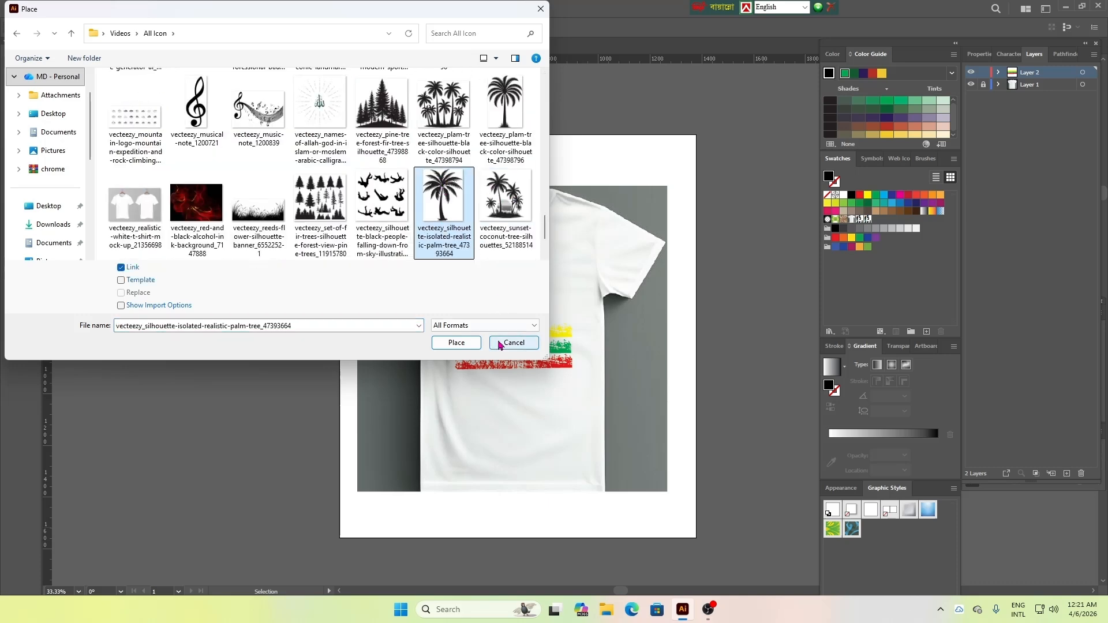
left_click(461, 344)
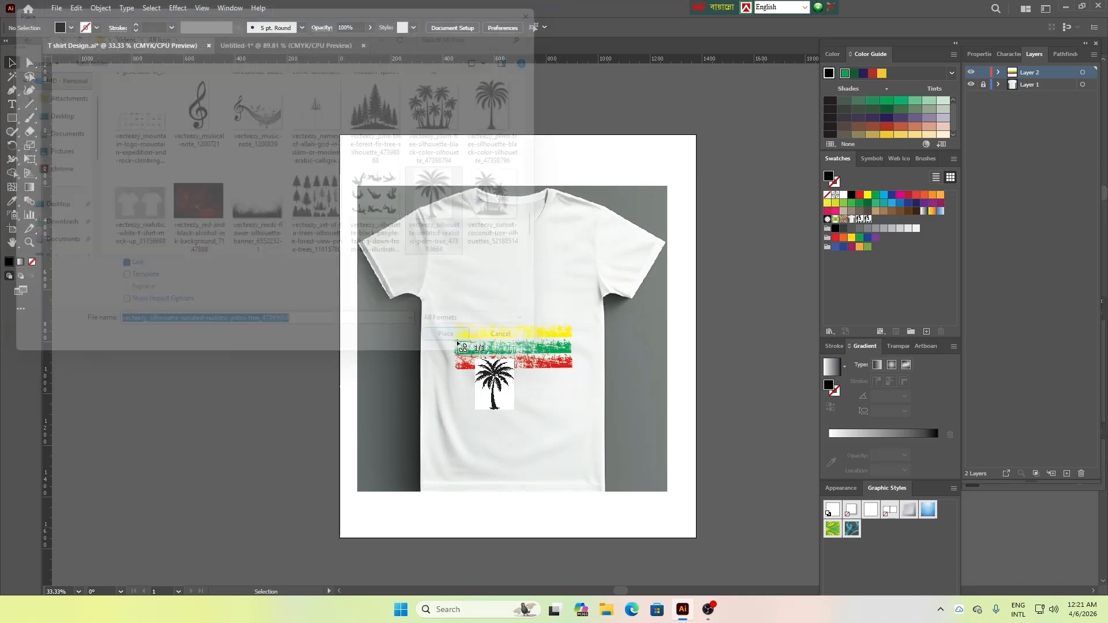
left_click(129, 155)
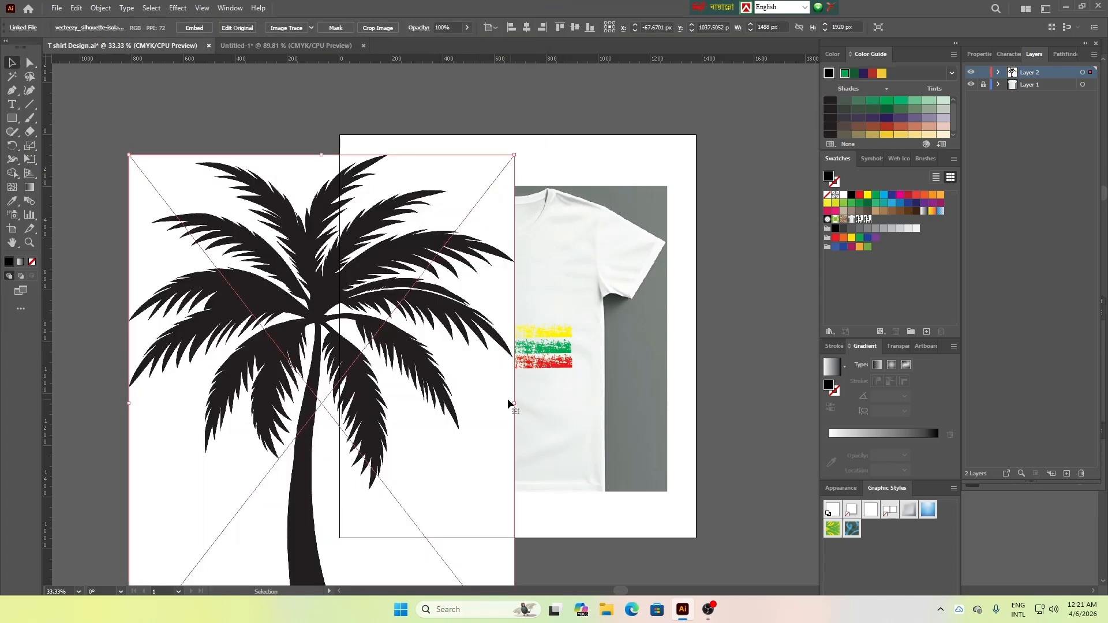
Scale the palm tree image down to about 672 by 925 px and move it beside the artboard
left_click_drag(512, 401, 303, 346)
left_click_drag(280, 338, 259, 253)
left_click_drag(195, 69, 226, 326)
left_click_drag(208, 397, 205, 307)
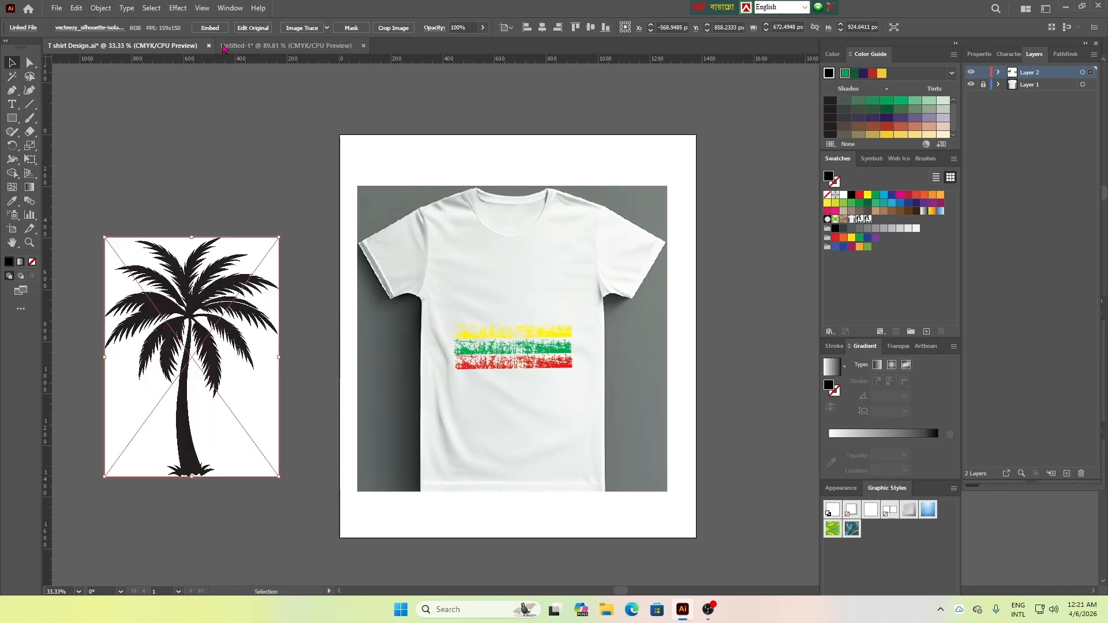
Vectorise the palm tree image with the default Image Trace, expand it, and delete its white areas with the Magic Wand
left_click(210, 28)
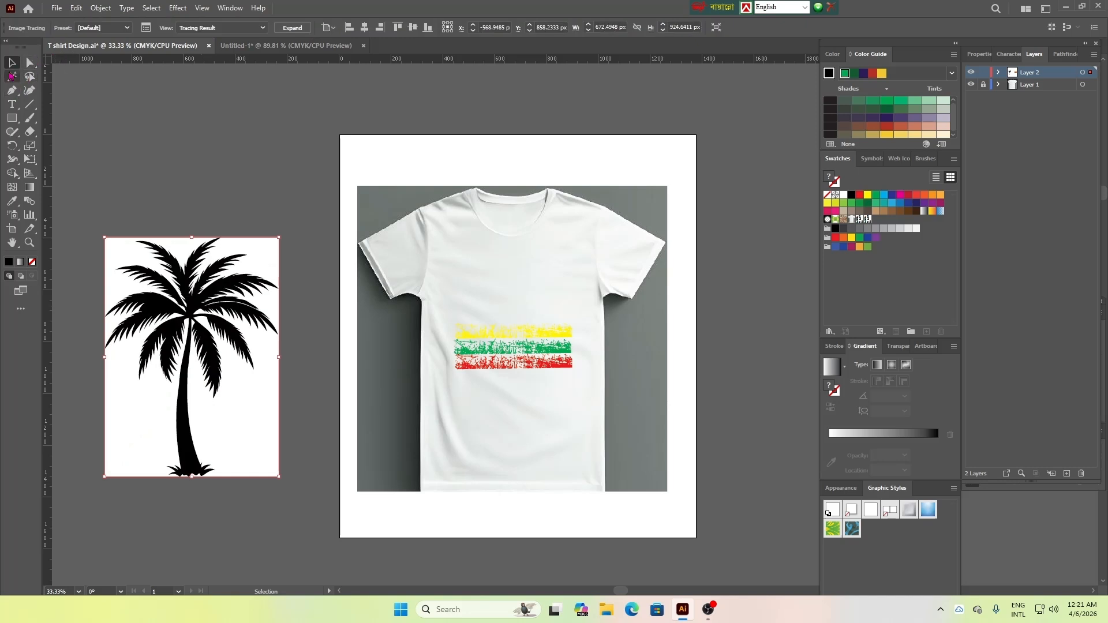
left_click(292, 28)
left_click(267, 254)
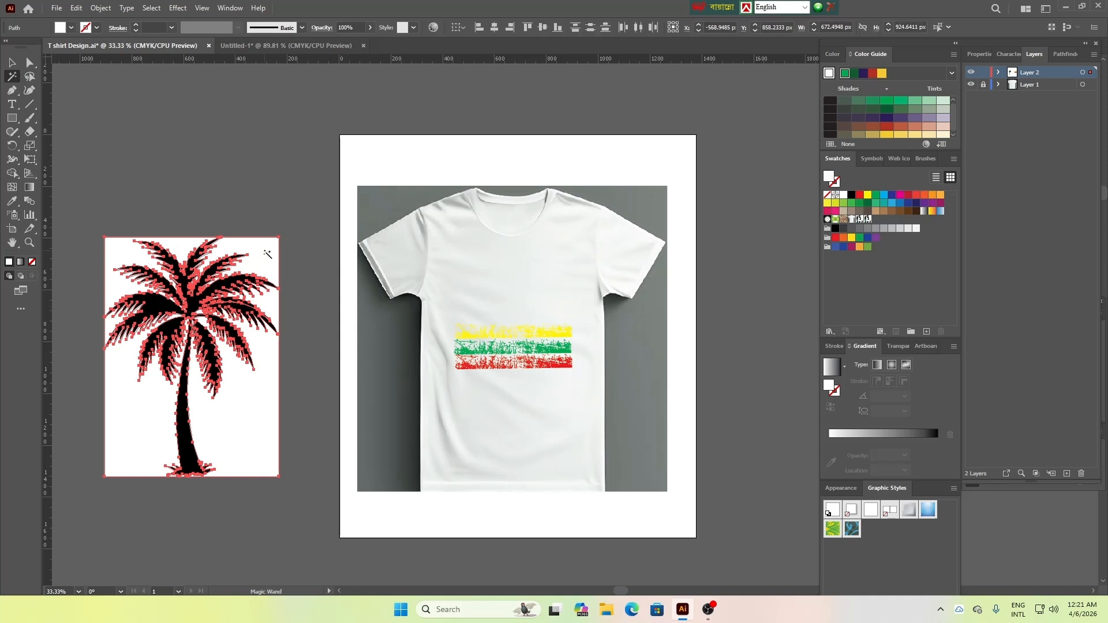
key("Delete")
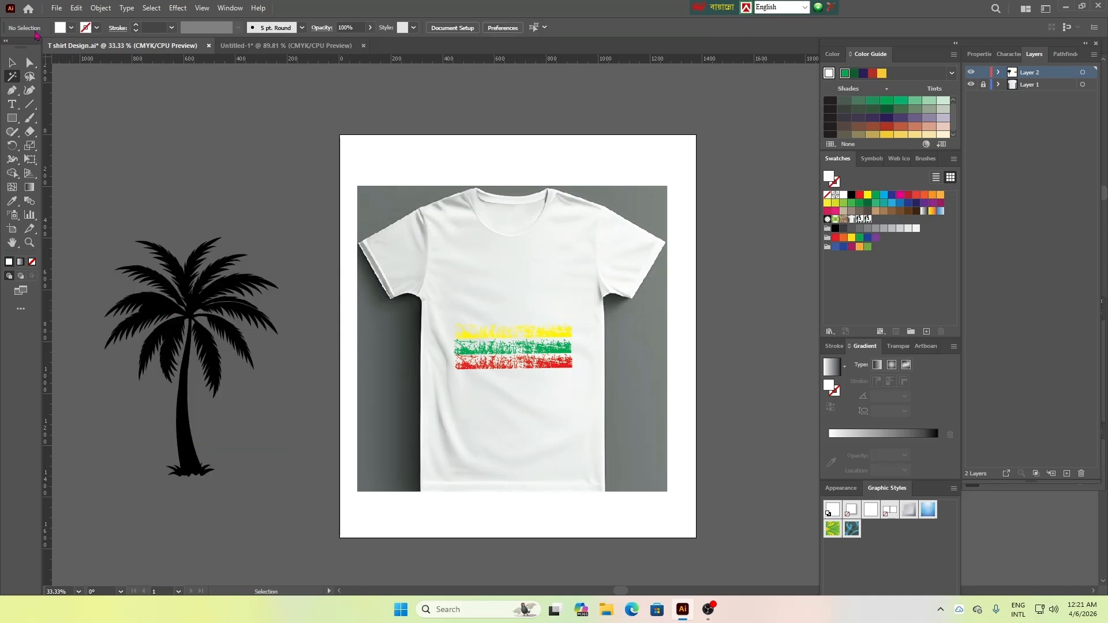
Narrow the palm tree and scale it down to about 190 by 486 px
left_click(11, 62)
left_click(220, 323)
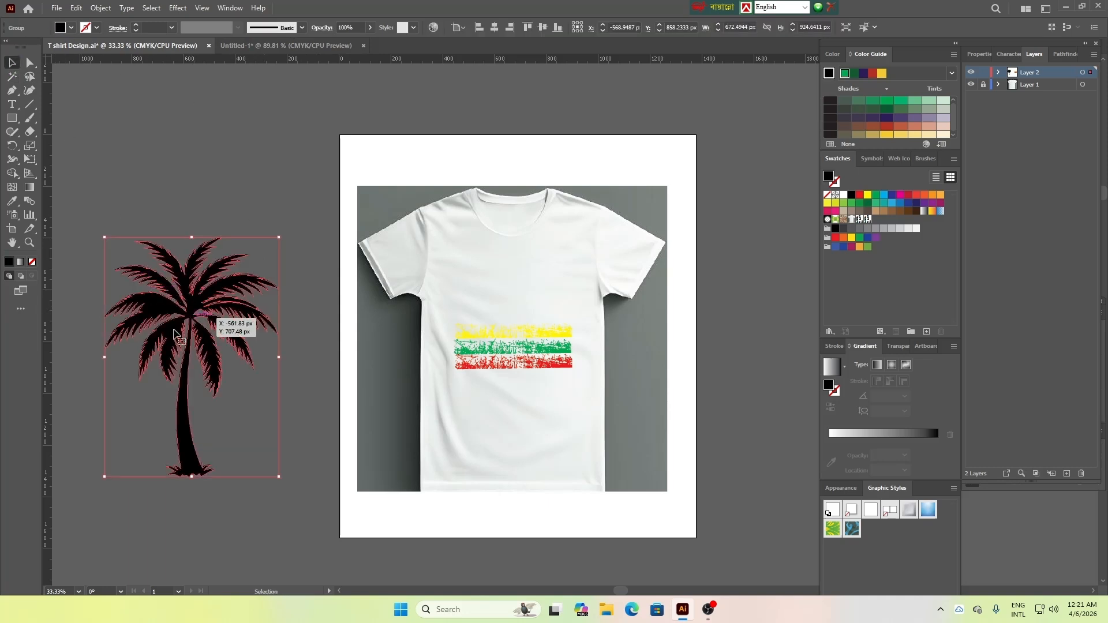
left_click_drag(105, 358, 219, 378)
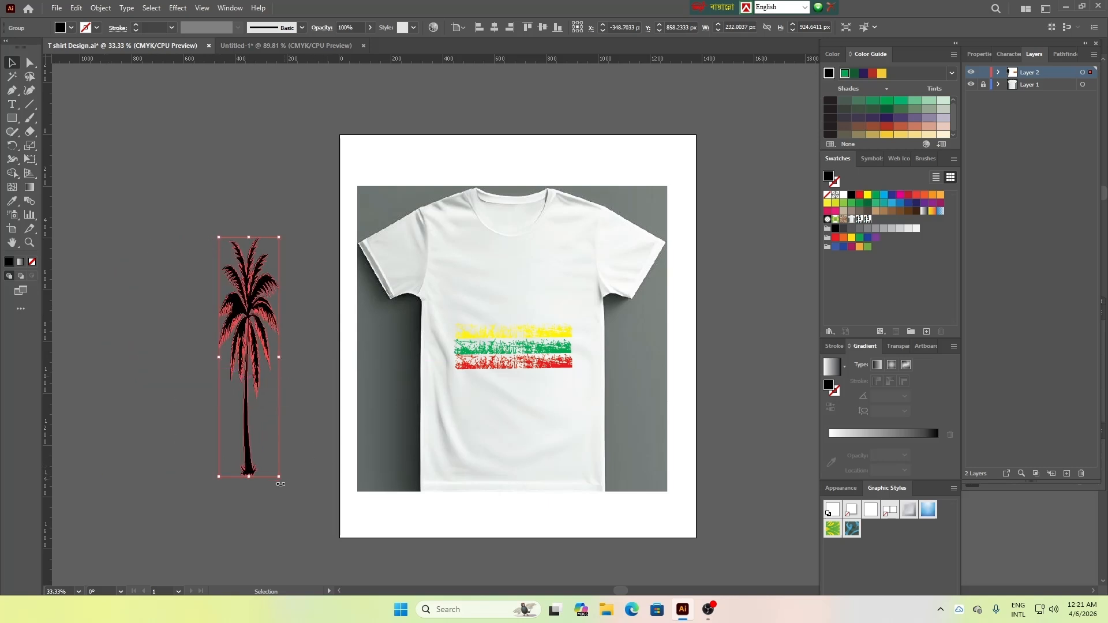
left_click_drag(278, 477, 271, 367)
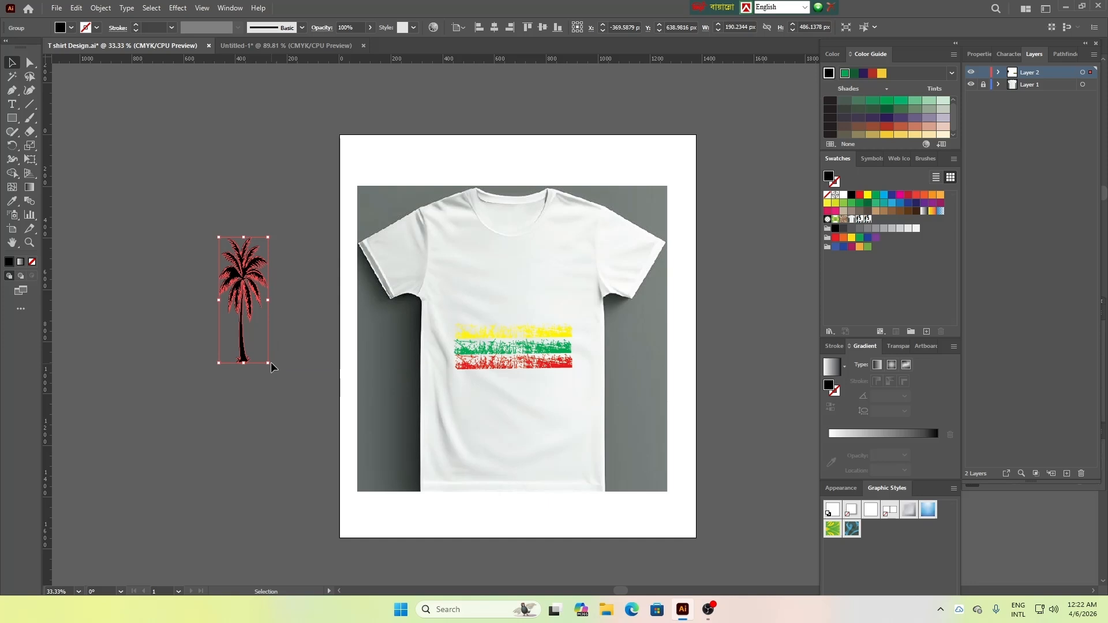
left_click(307, 395)
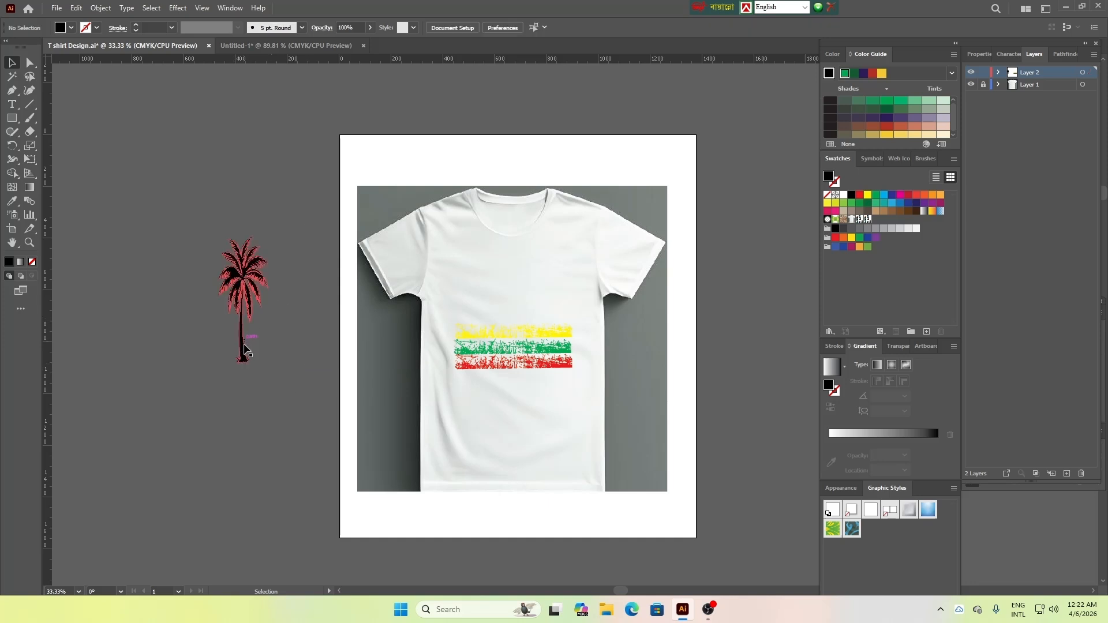
left_click(244, 354)
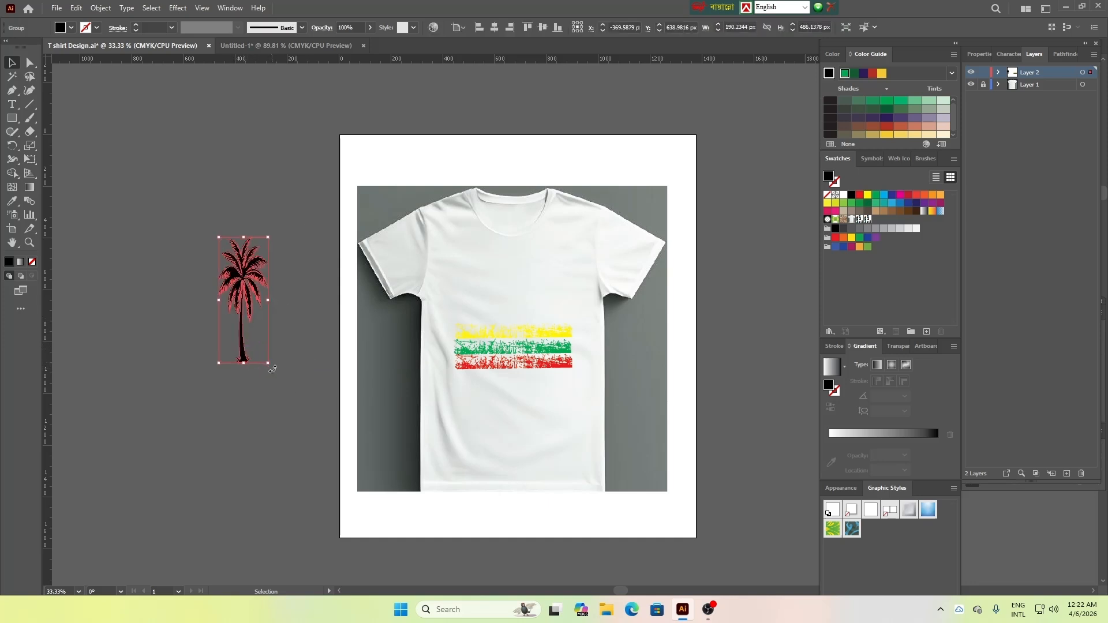
Tilt the palm tree to lean left and place it over the right end of the strips on the T-shirt
left_click_drag(272, 369, 272, 363)
left_click_drag(218, 301, 309, 295)
left_click_drag(310, 366, 573, 378)
left_click(313, 392)
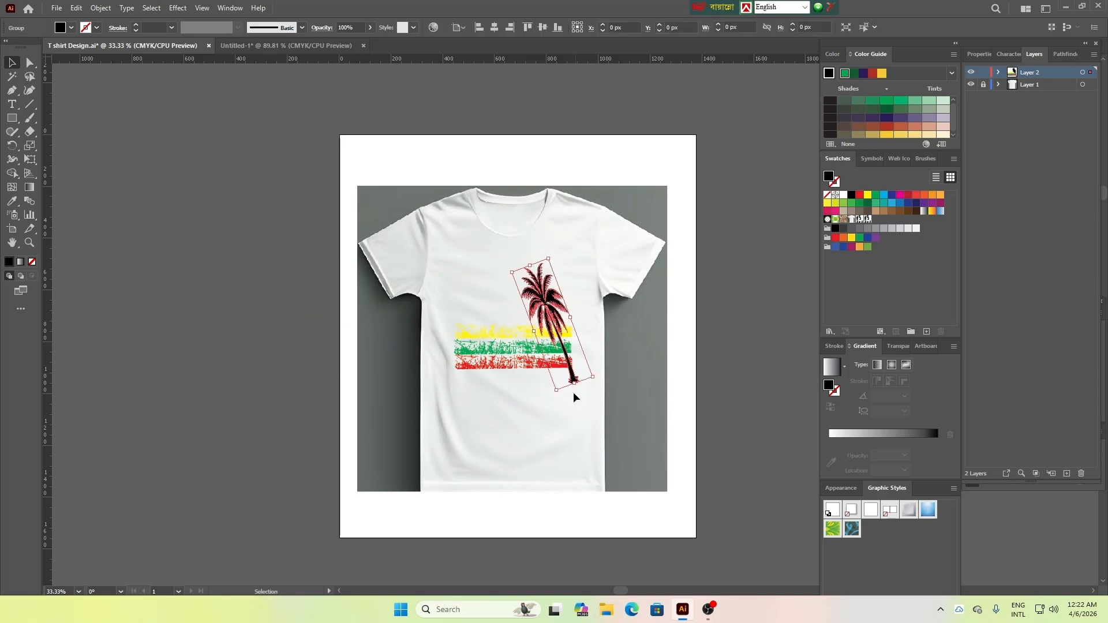
Duplicate the palm tree, make the copy lean the opposite way, and place it over the left end of the strips
key("ctrl+shift+a")
left_click(554, 325)
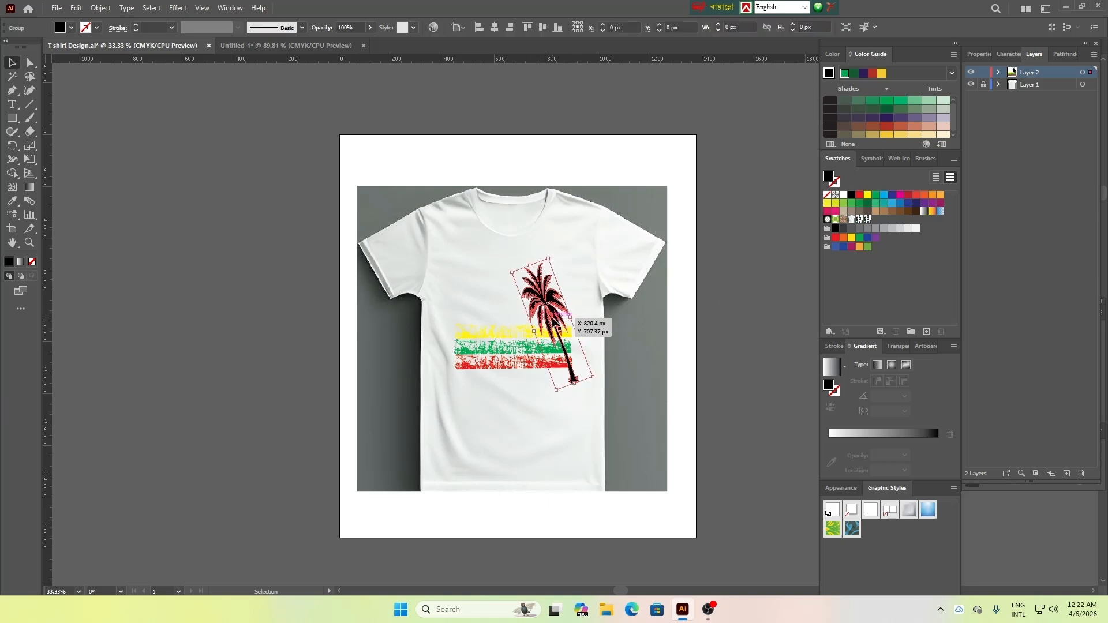
left_click_drag(554, 325, 287, 328)
mouse_move(309, 387)
left_mouse_down()
mouse_move(269, 392)
mouse_move(304, 375)
left_mouse_up()
left_click(304, 376)
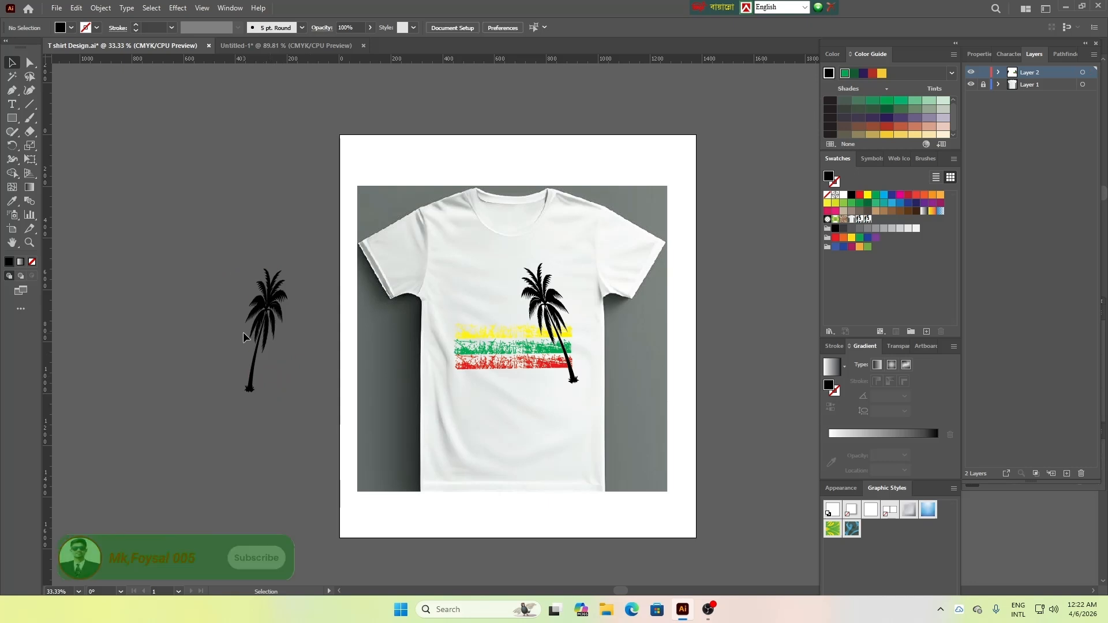
left_click_drag(257, 335, 464, 326)
left_click(293, 445)
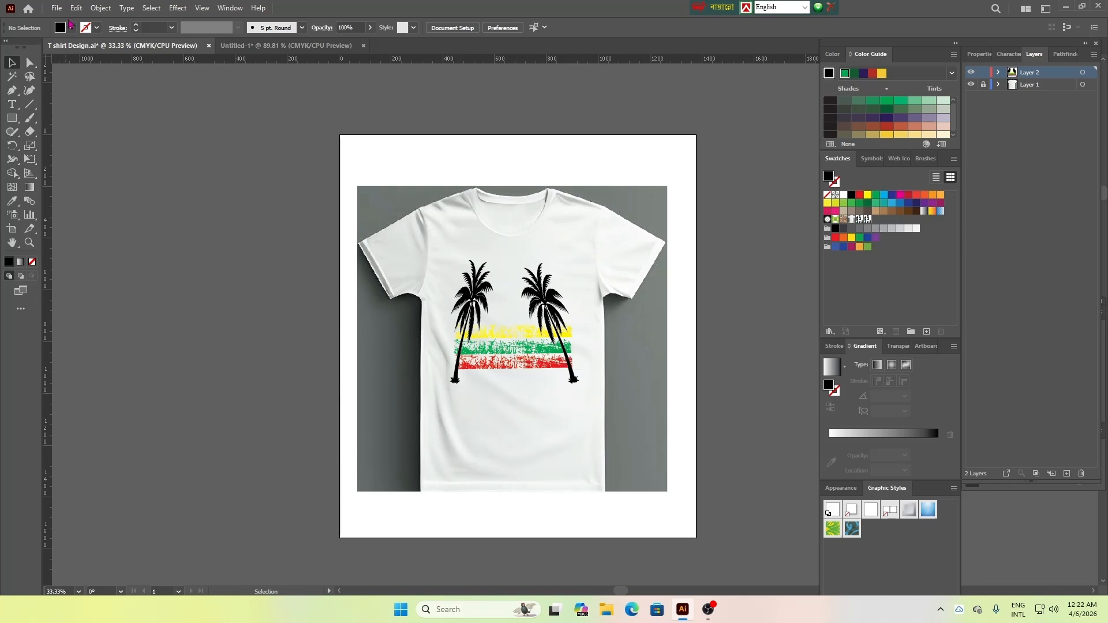
Draw a black circle about 330 px in diameter left of the artboard and shift it slightly upward
right_click(12, 118)
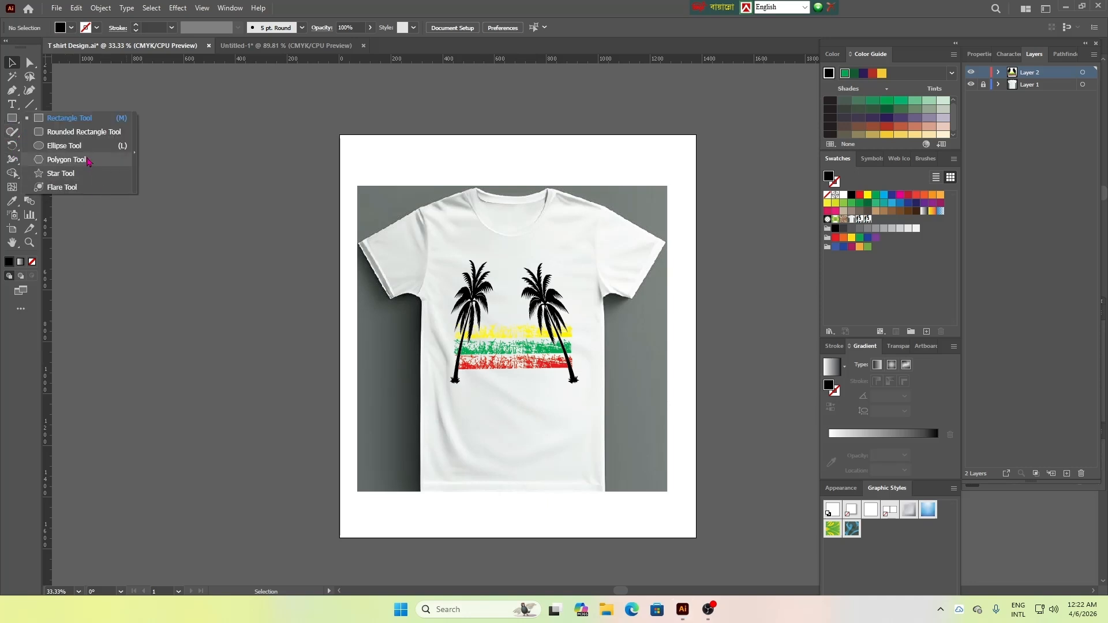
left_click(64, 146)
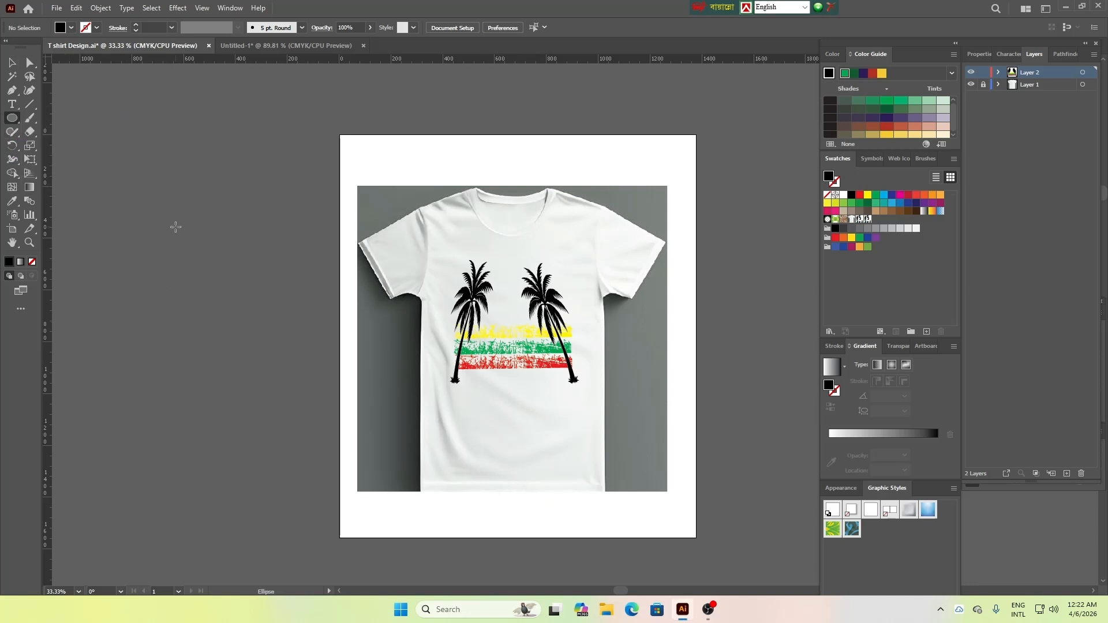
left_click_drag(175, 227, 264, 322)
left_click(12, 62)
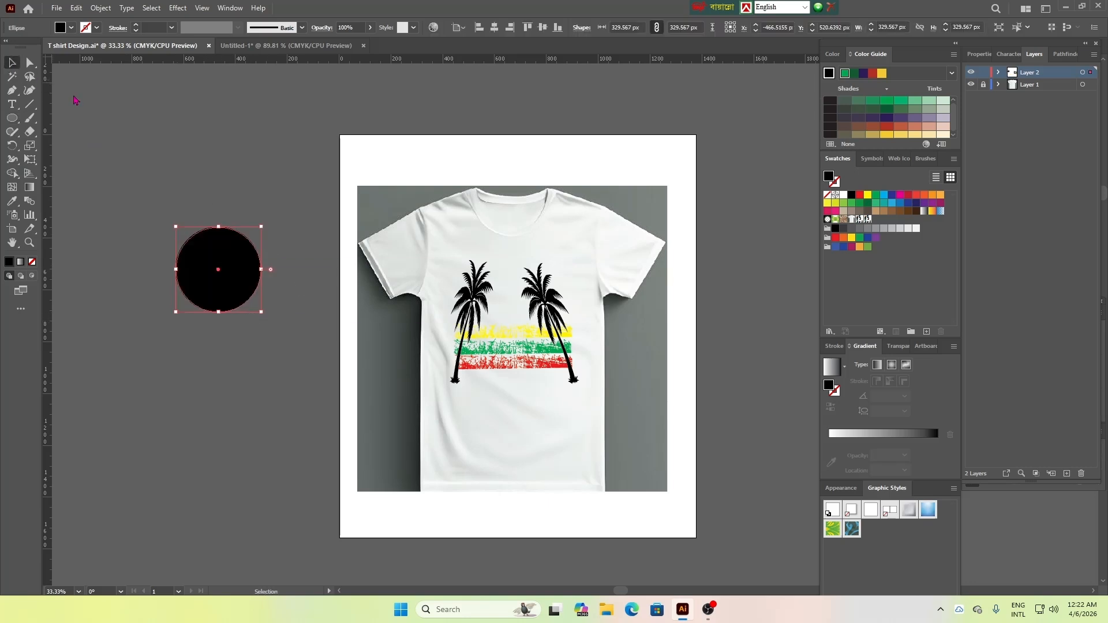
left_click(250, 222)
left_click_drag(236, 261, 241, 244)
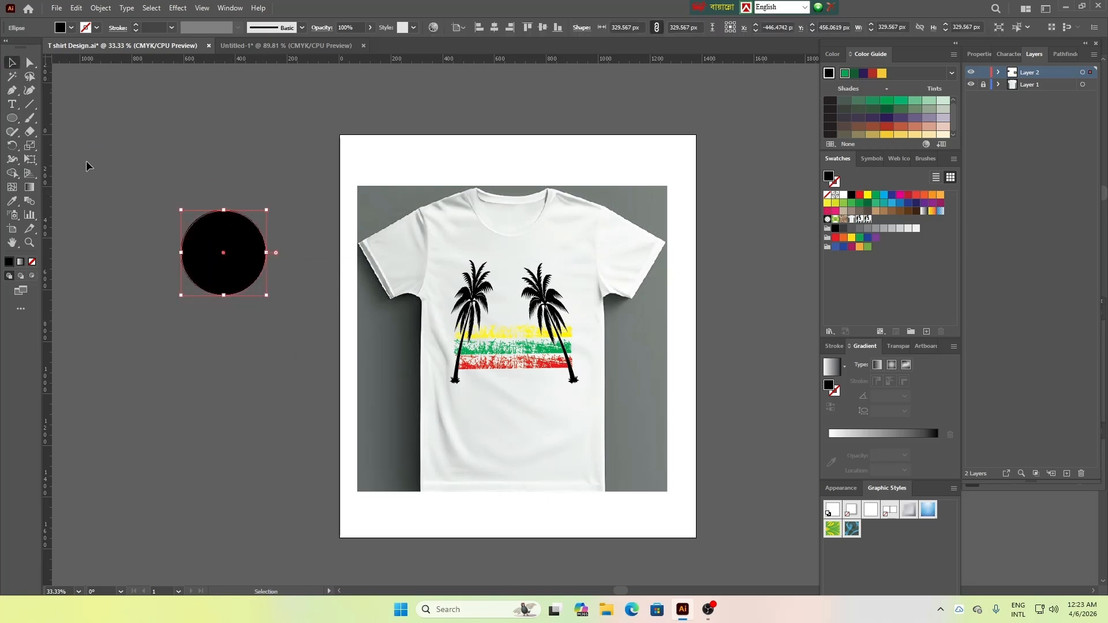
Apply a white-to-black linear gradient to the circle and rotate it to run vertically with black at the top
left_click(29, 187)
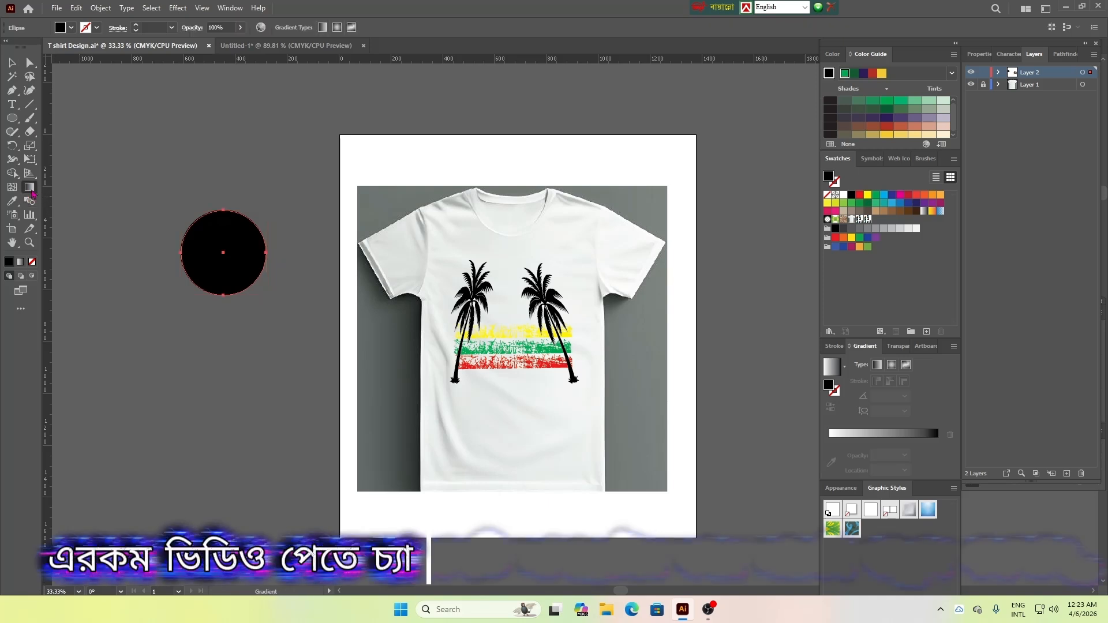
left_click(195, 264)
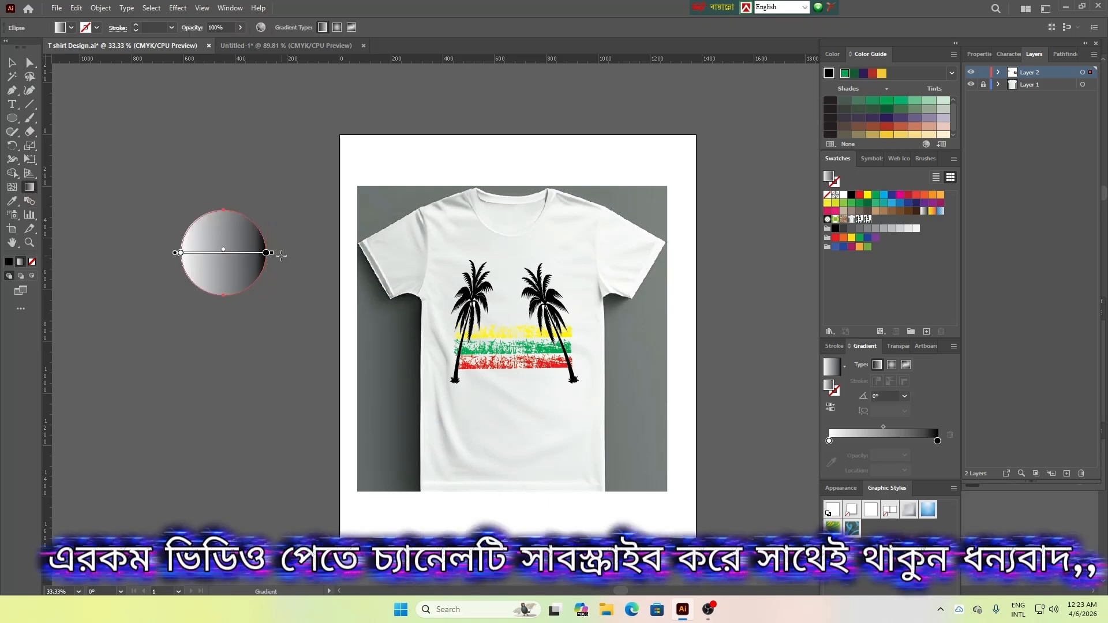
mouse_move(276, 252)
left_mouse_down()
mouse_move(254, 163)
mouse_move(186, 156)
mouse_move(181, 142)
left_mouse_up()
left_click_drag(223, 204, 224, 241)
Recolour the circle's gradient, setting the top stop to CMYK Red and the bottom stop to red-orange
double_click(224, 208)
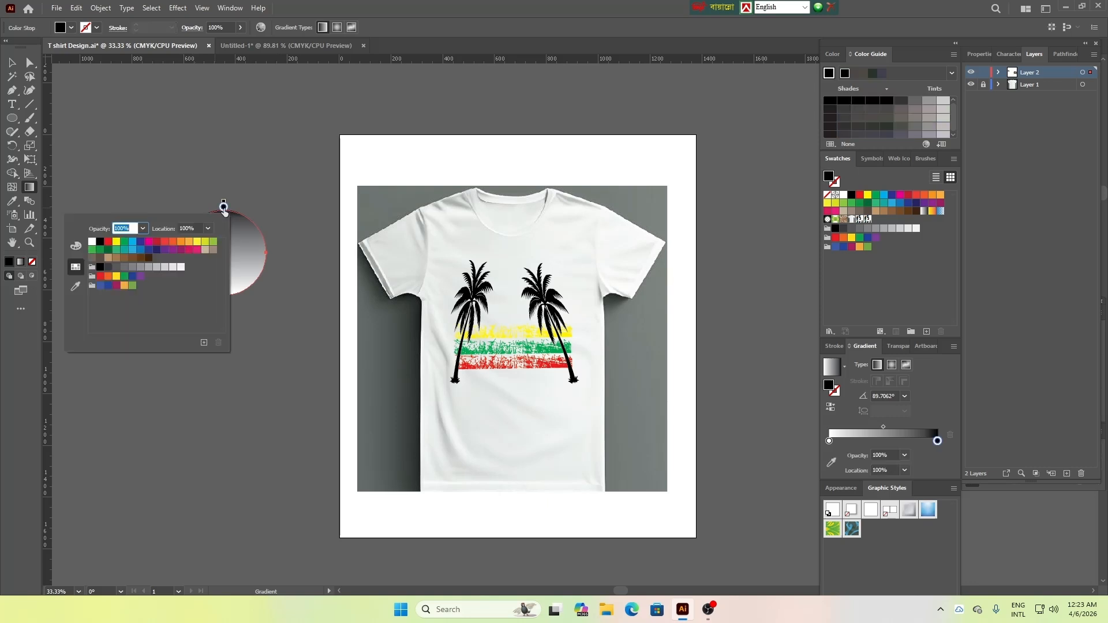
left_click(109, 243)
left_click(267, 328)
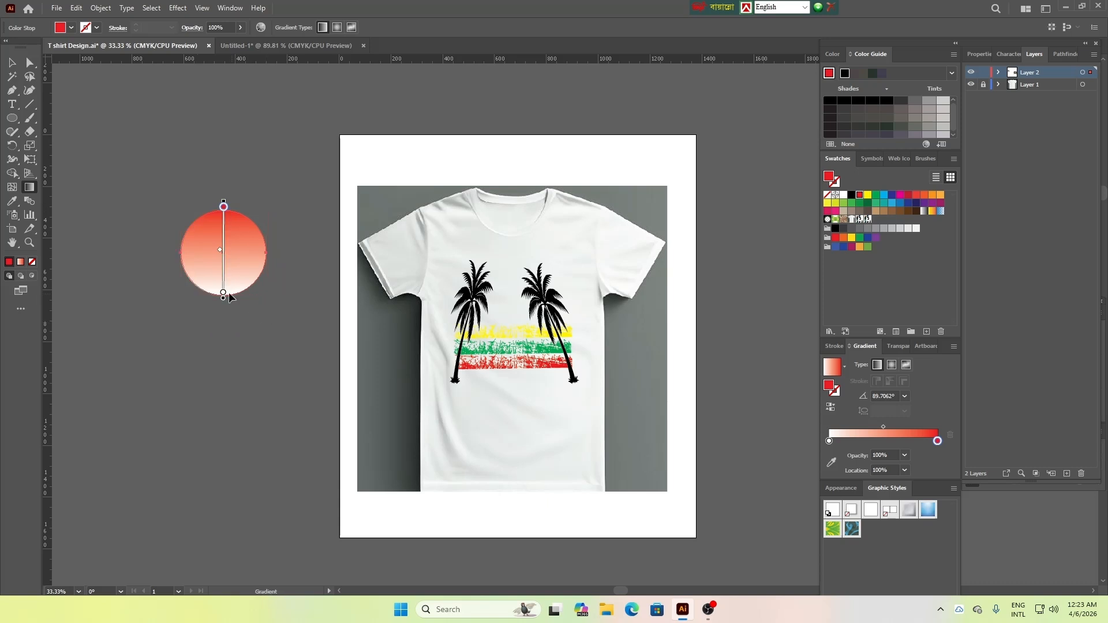
double_click(223, 294)
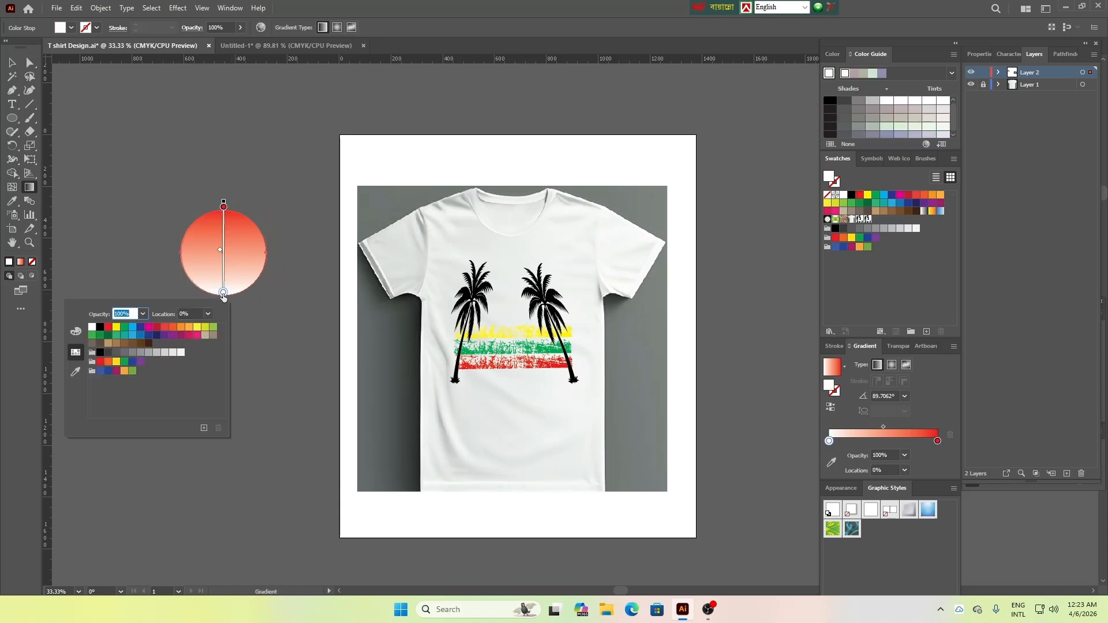
left_click(173, 327)
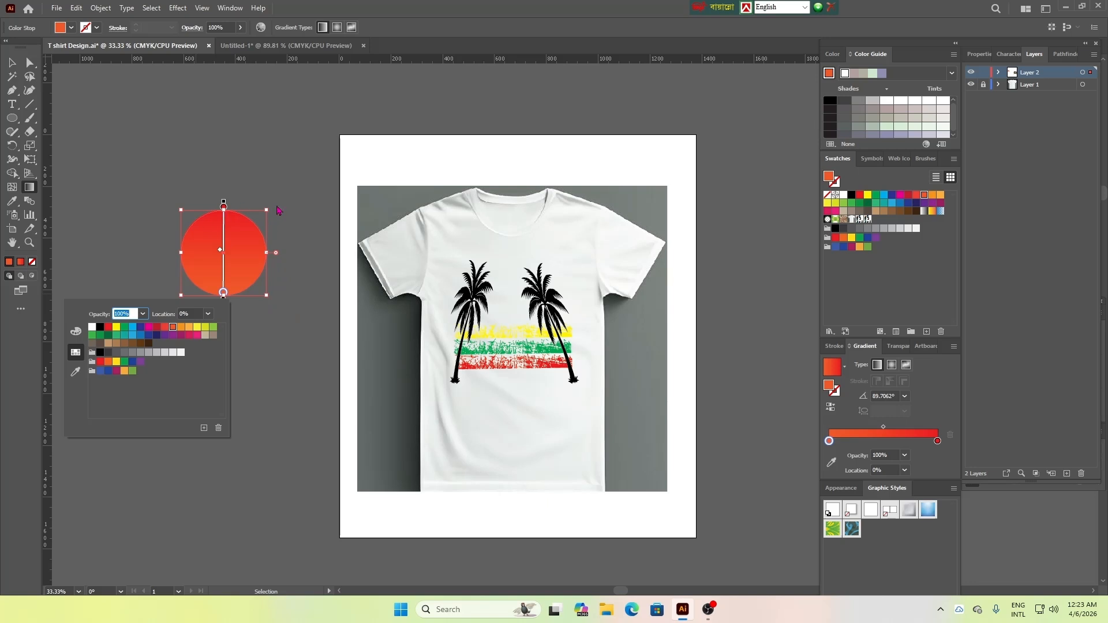
key("Escape")
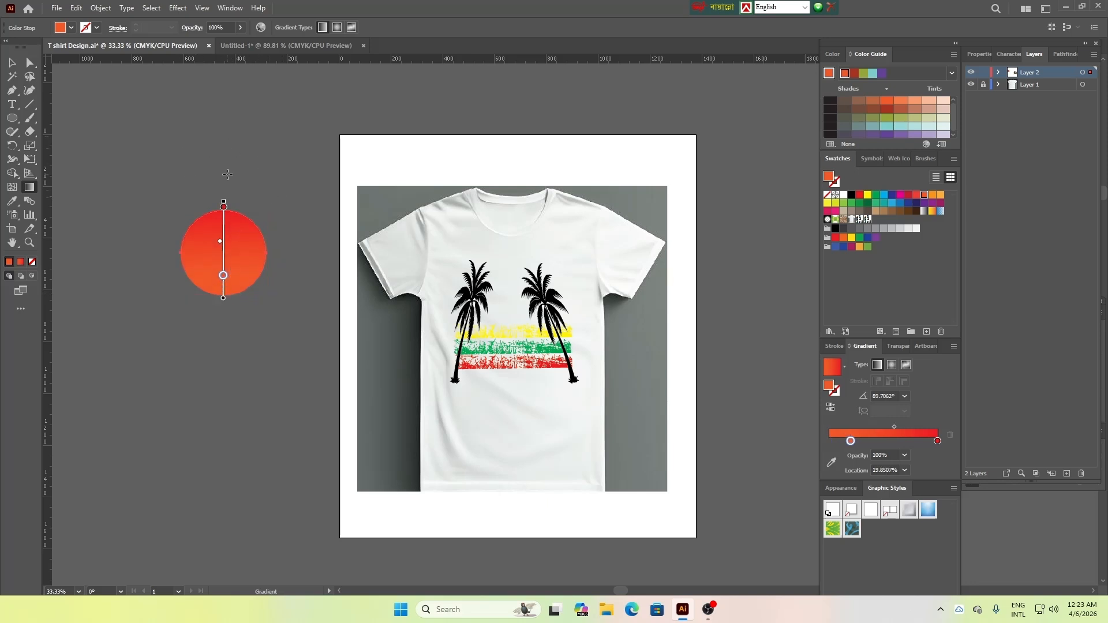
Check the reference T-shirt's sun, change the circle's lower gradient stop to orange C=0 M=50 Y=100 K=0, and shift the blend downward
left_click(288, 46)
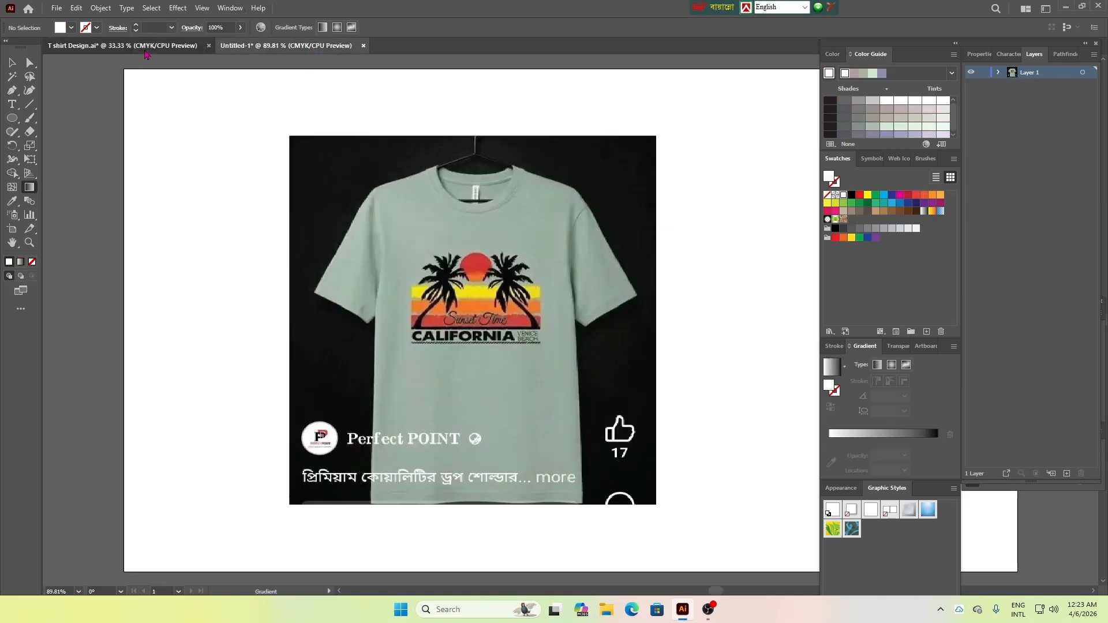
left_click(145, 47)
double_click(224, 276)
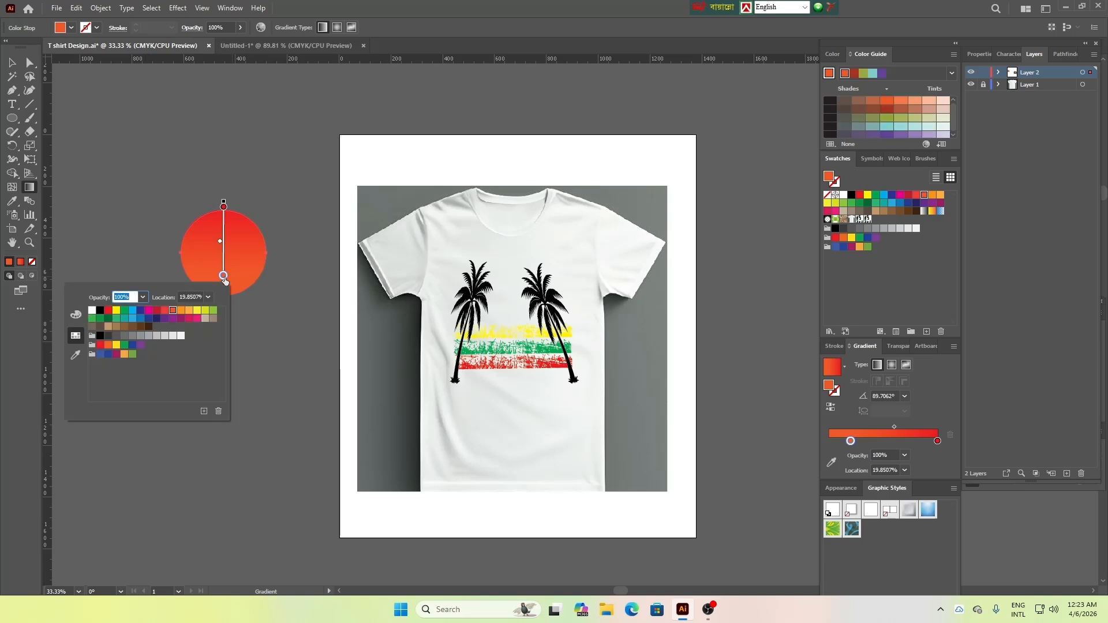
left_click(183, 311)
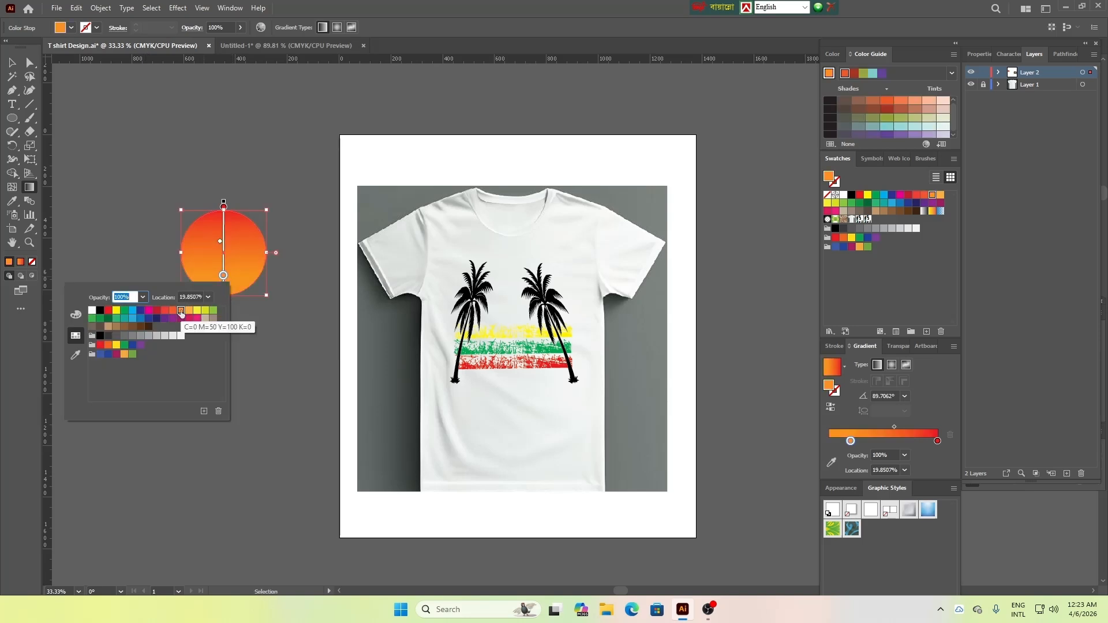
left_click(289, 330)
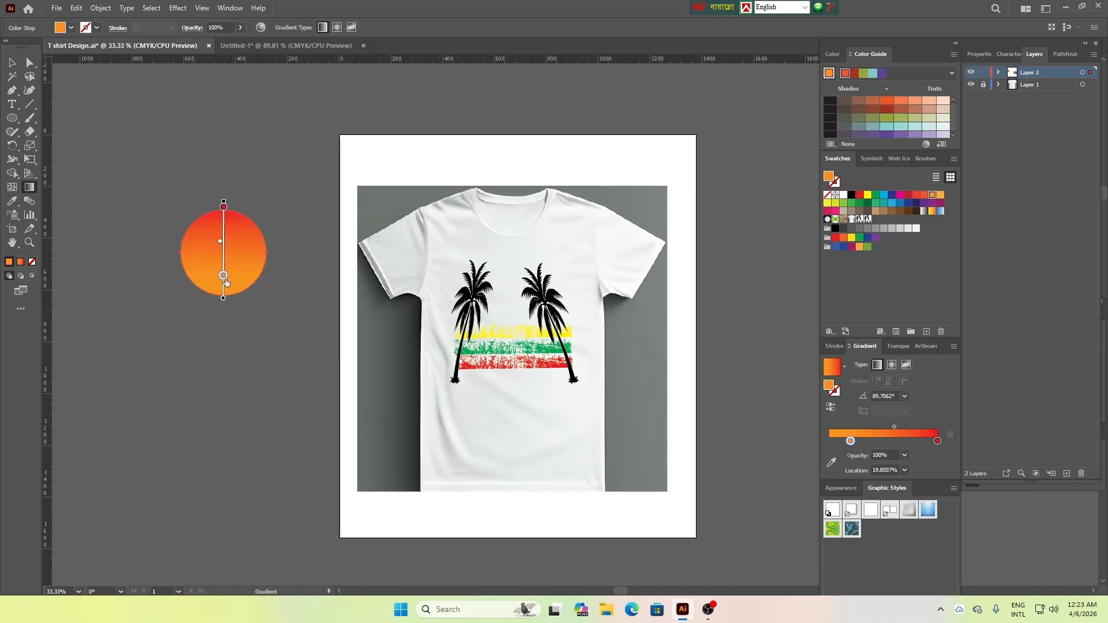
mouse_move(220, 243)
left_mouse_down()
mouse_move(224, 284)
mouse_move(220, 260)
left_mouse_up()
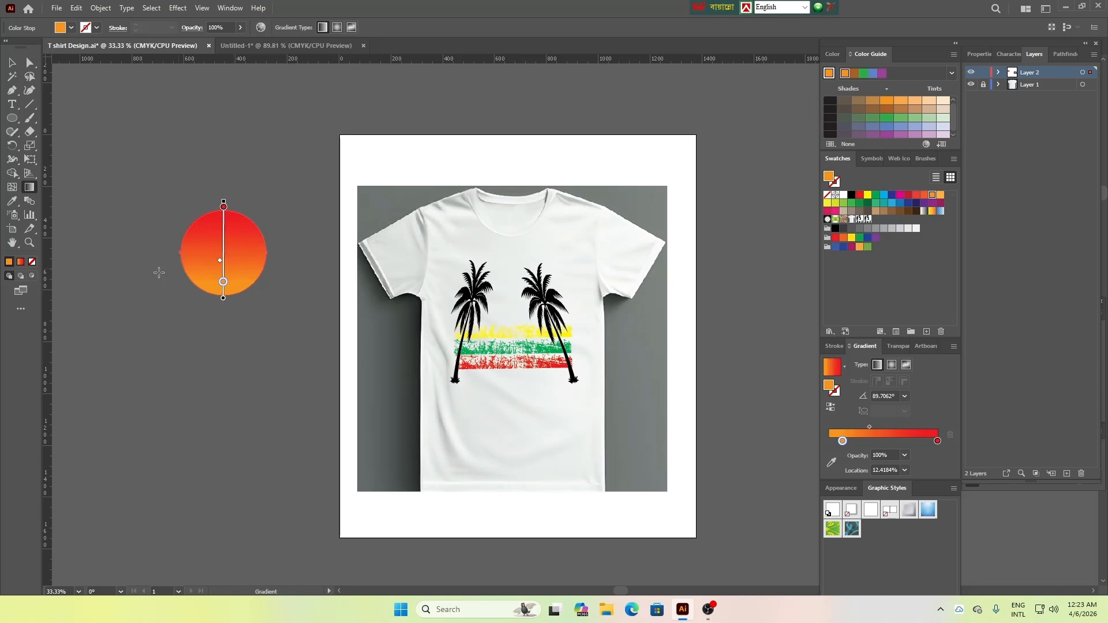
Shrink the gradient circle to about 111 px in diameter and place it between the palm trees above the strips
left_click(11, 62)
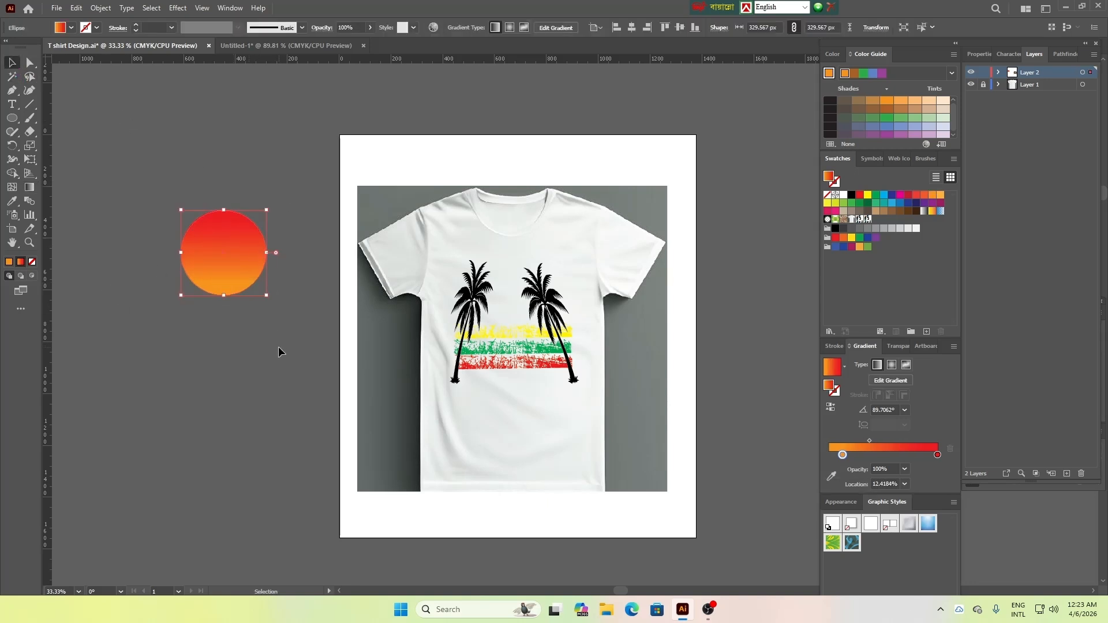
left_click_drag(266, 295, 515, 310)
left_click(269, 305)
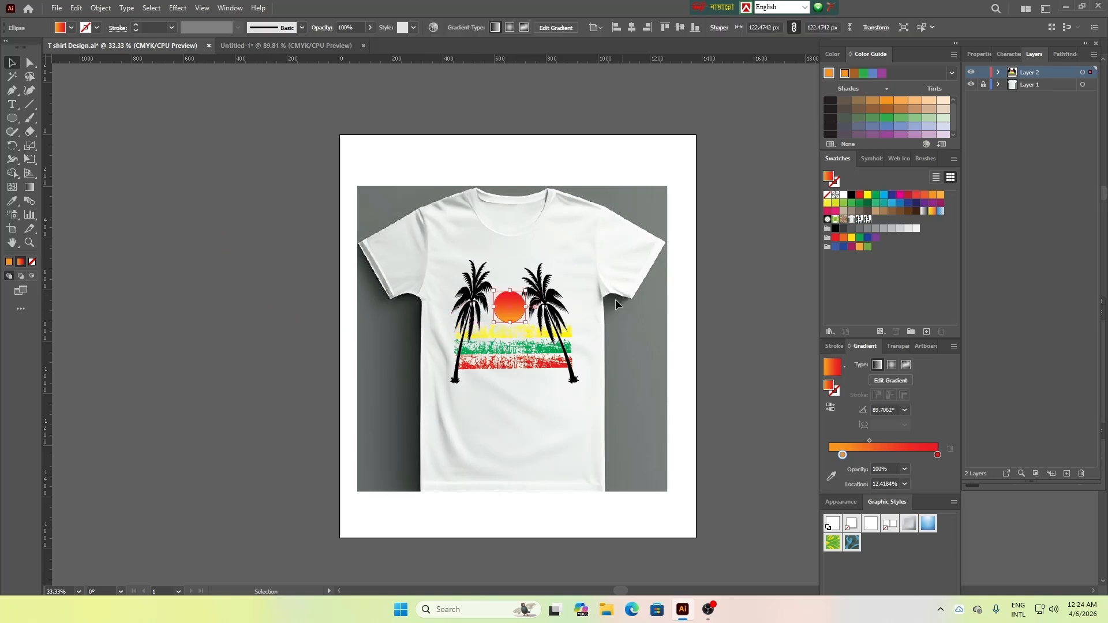
left_click(682, 365)
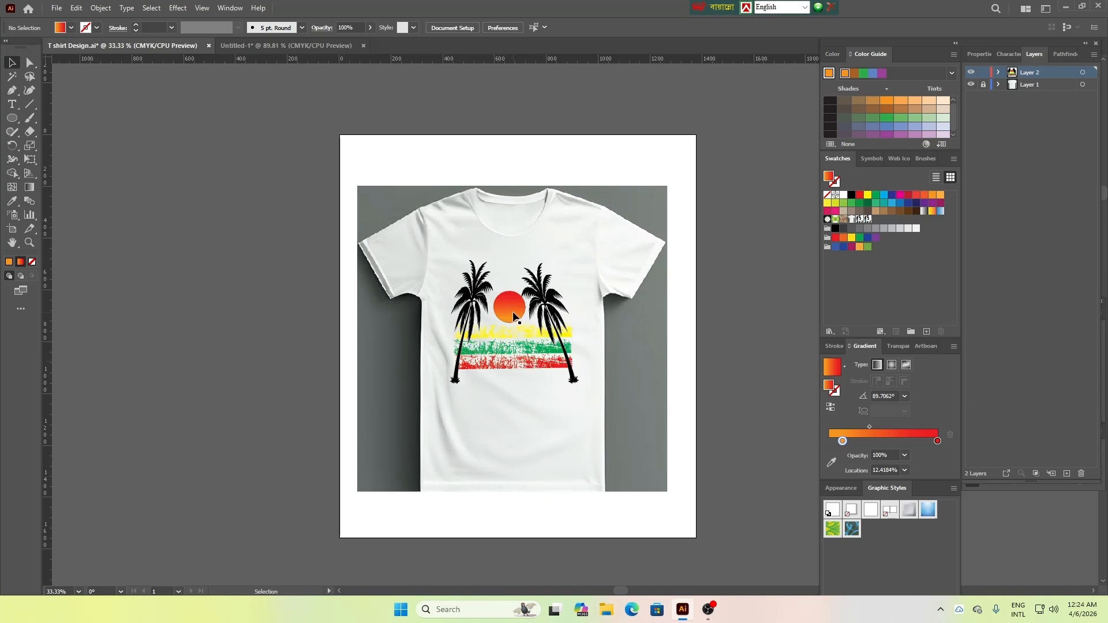
left_click_drag(510, 312, 521, 320)
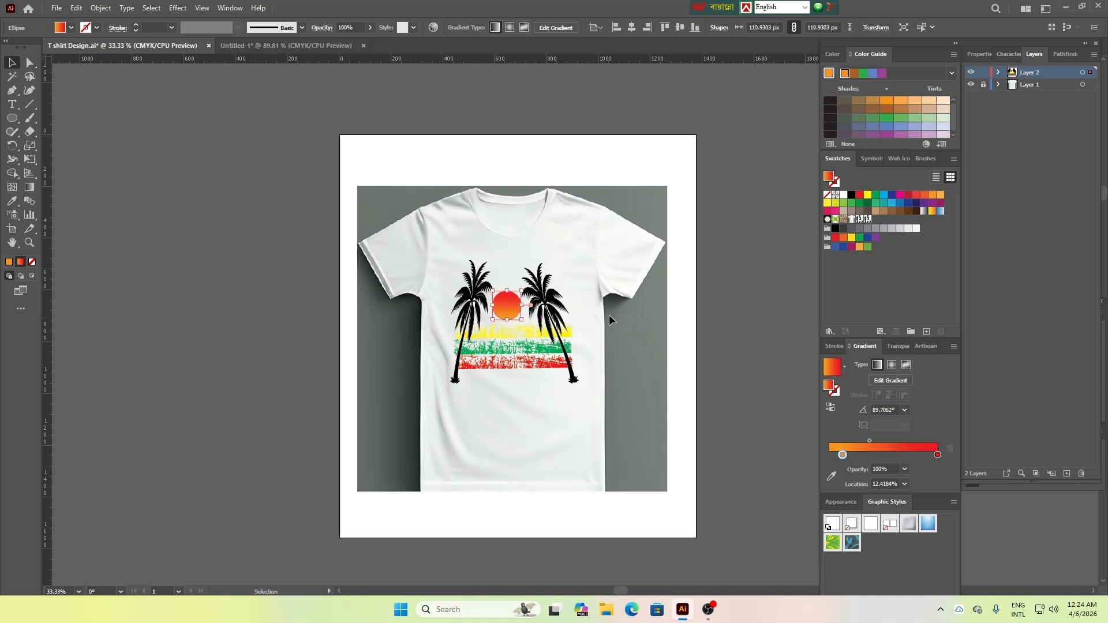
left_click(615, 315)
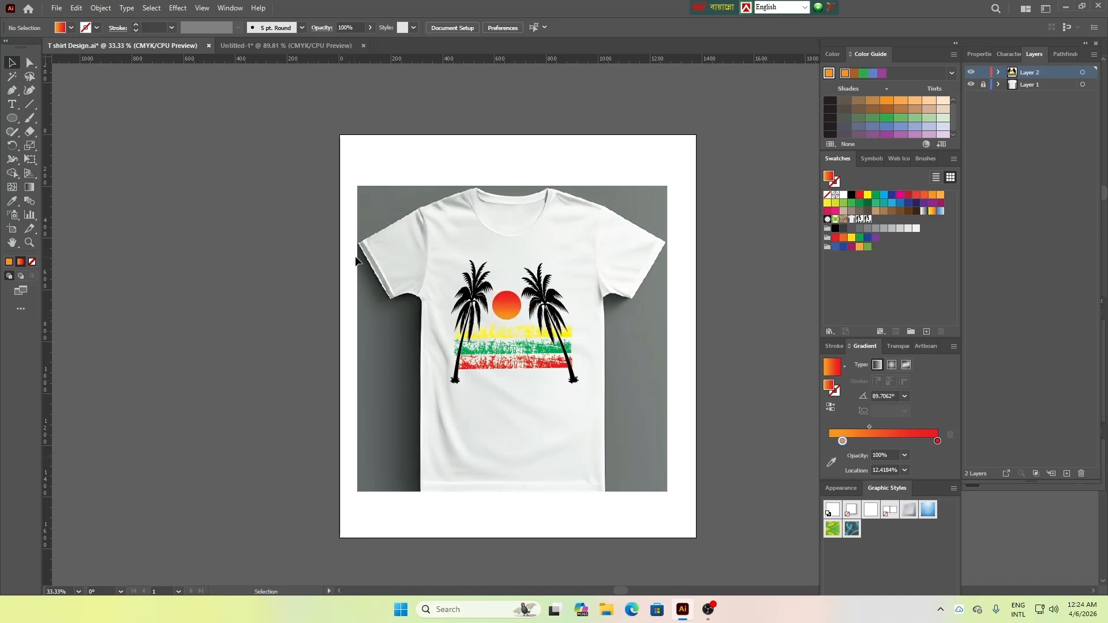
Compare with the reference T-shirt, then shorten both palm trees slightly so their trunks end just below the red strip
left_click(251, 45)
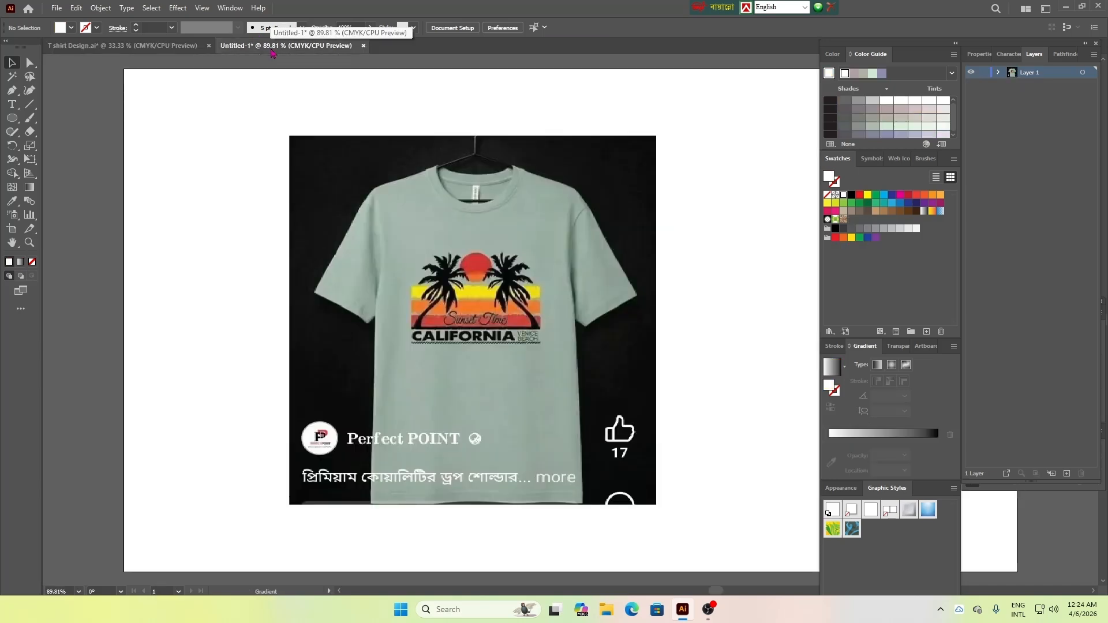
left_click(138, 46)
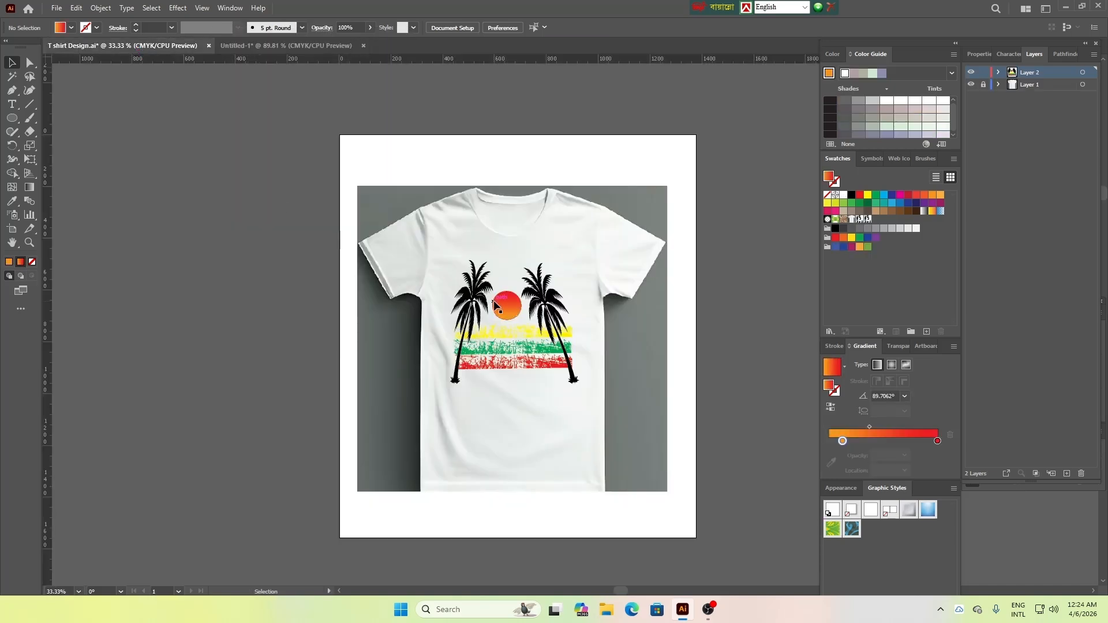
left_click(456, 382)
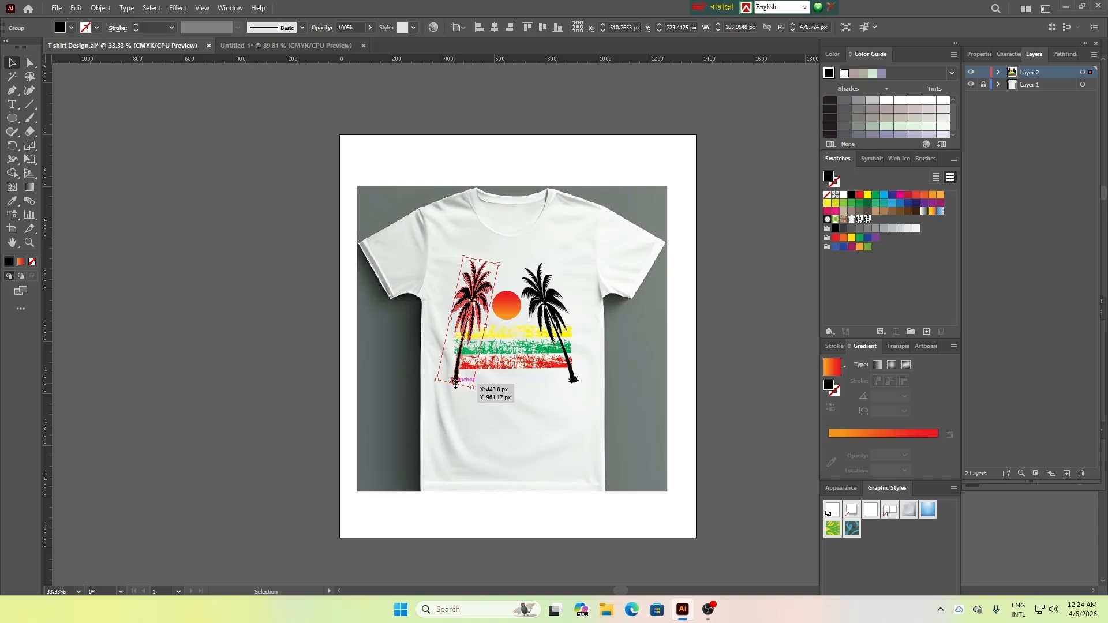
left_click_drag(455, 382, 455, 377)
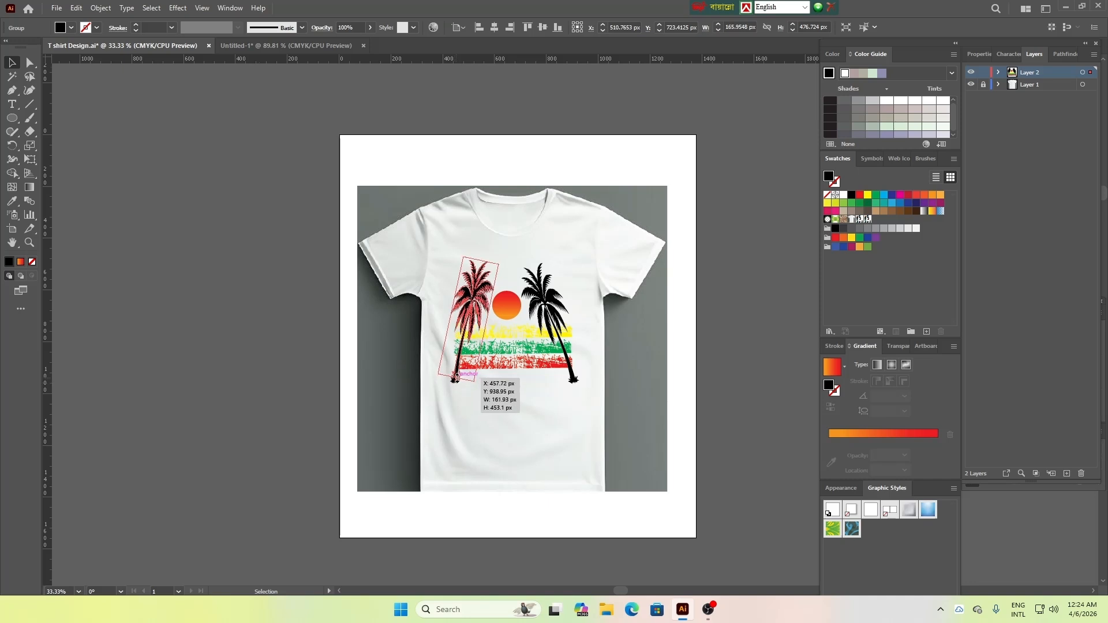
left_click(578, 384)
left_click_drag(573, 380, 573, 376)
left_click(634, 389)
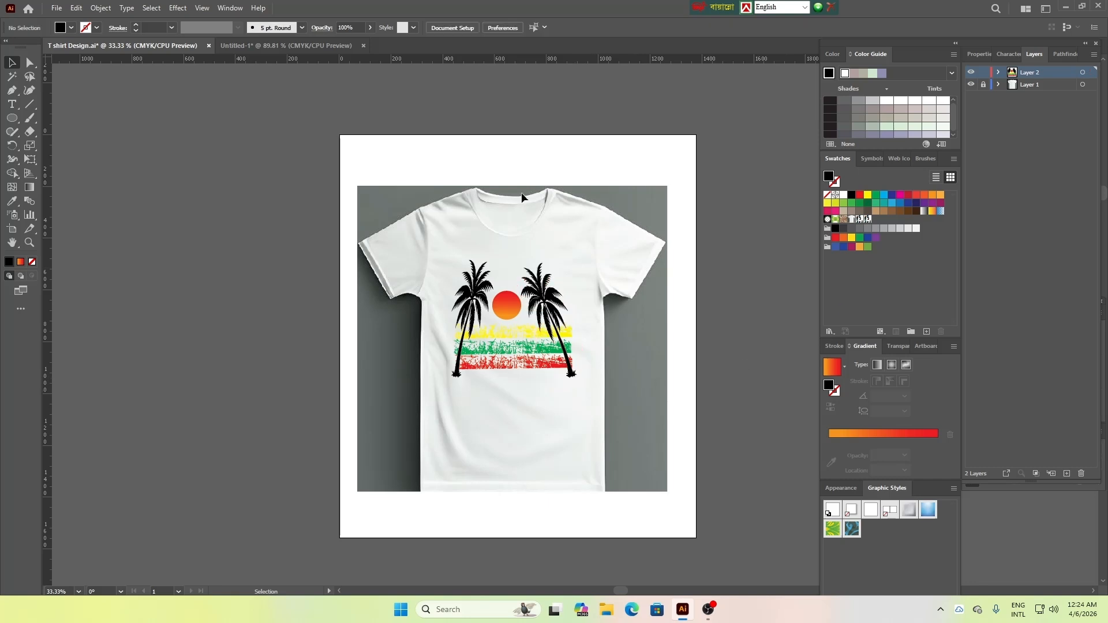
right_click(13, 118)
left_click(69, 119)
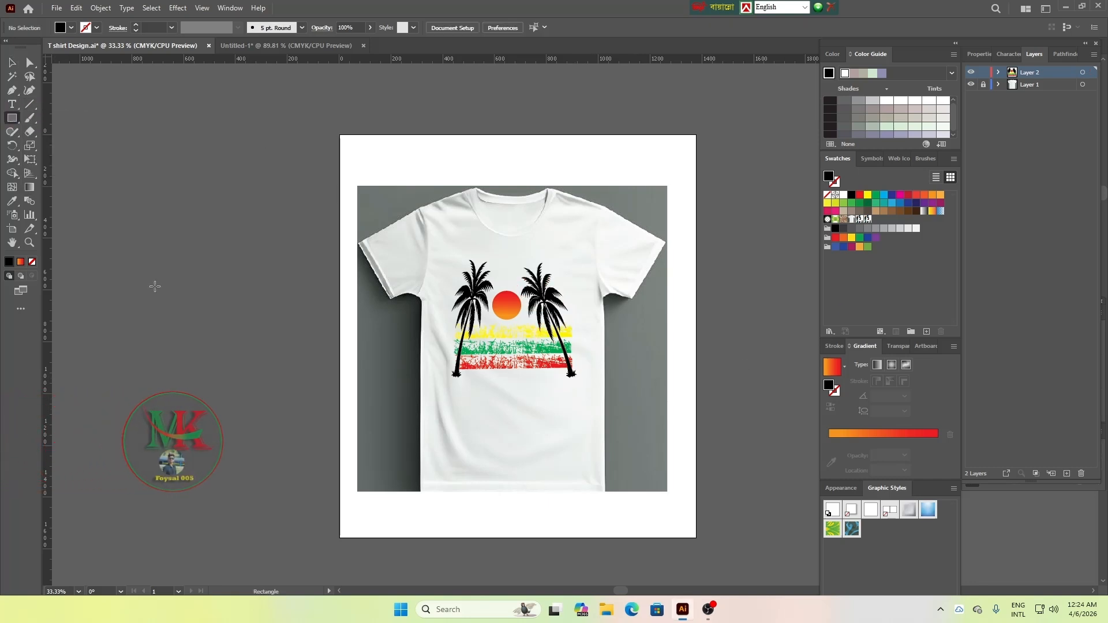
left_click_drag(125, 315, 302, 319)
left_click(11, 64)
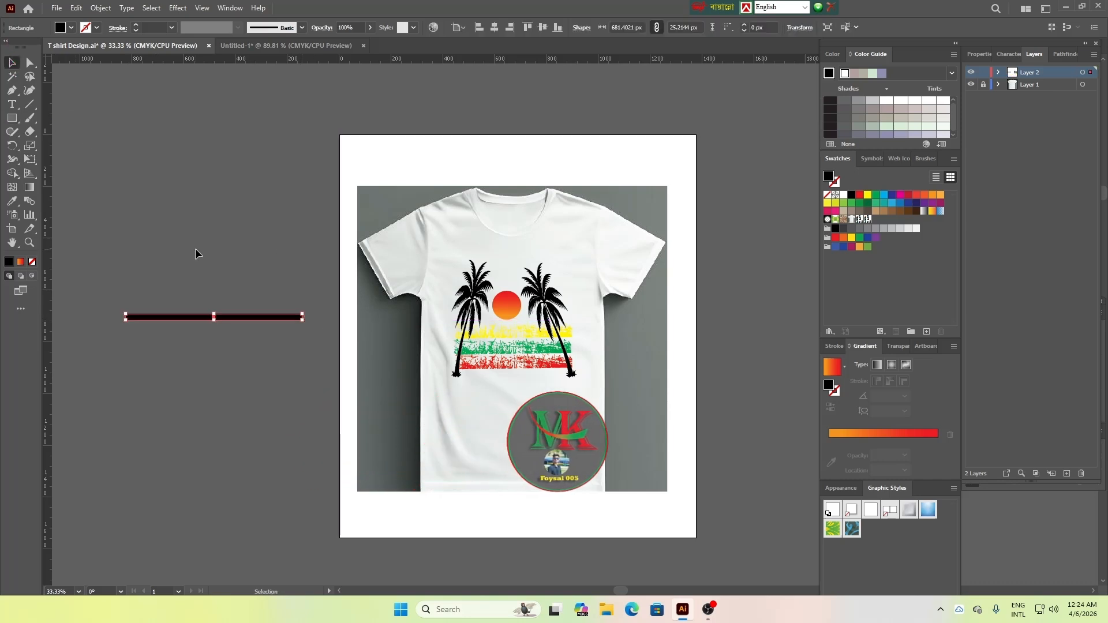
left_click(216, 294)
left_click_drag(225, 319, 554, 376)
left_click(622, 402)
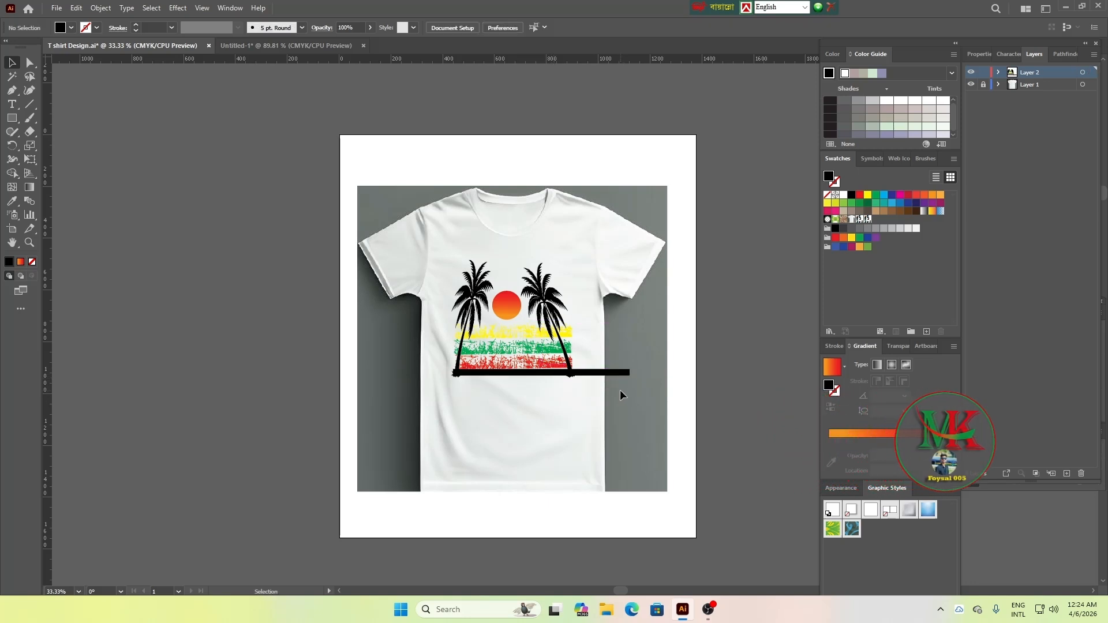
left_click(611, 372)
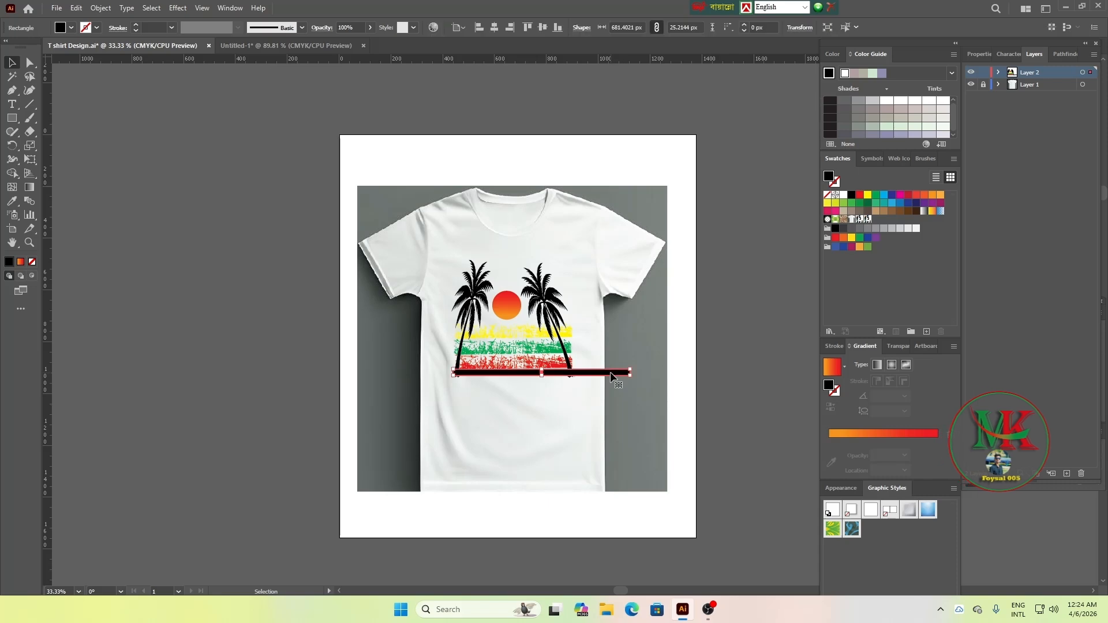
key("Delete")
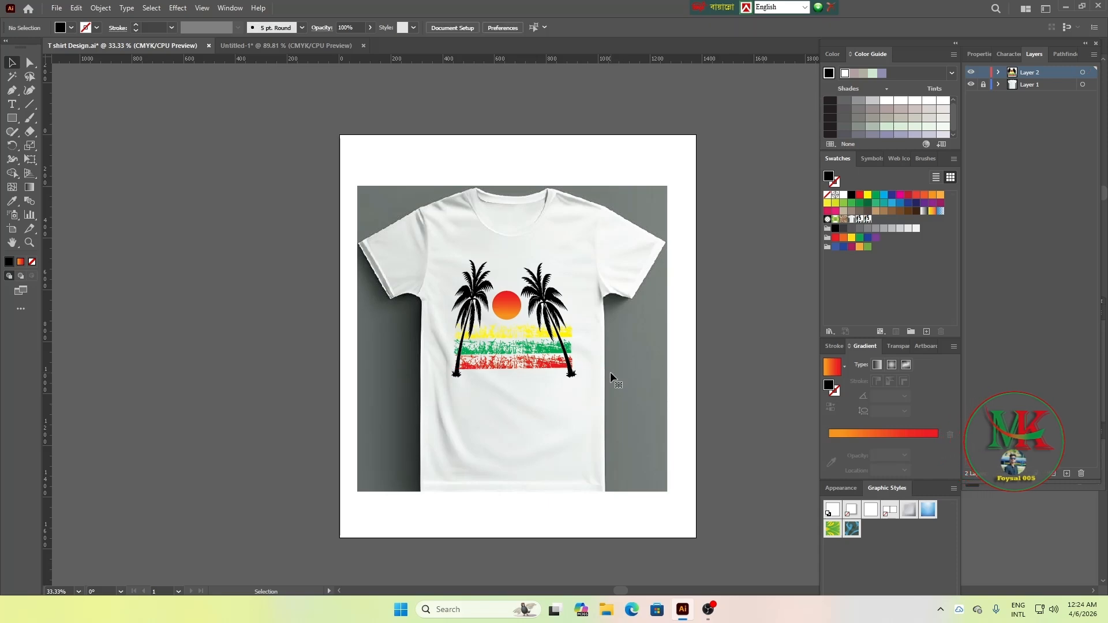
Place the black grass silhouette image (16290970) from the All Icon folder and scale it to about 942 × 554 px left of the artboard
left_click(56, 7)
left_click(79, 217)
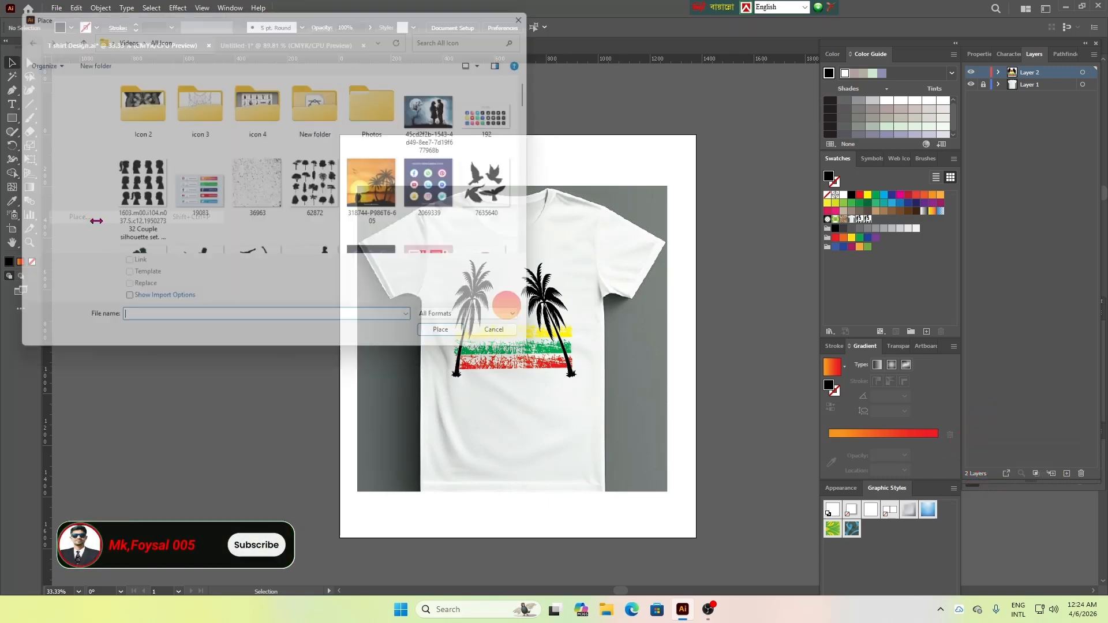
left_click_drag(545, 98, 554, 220)
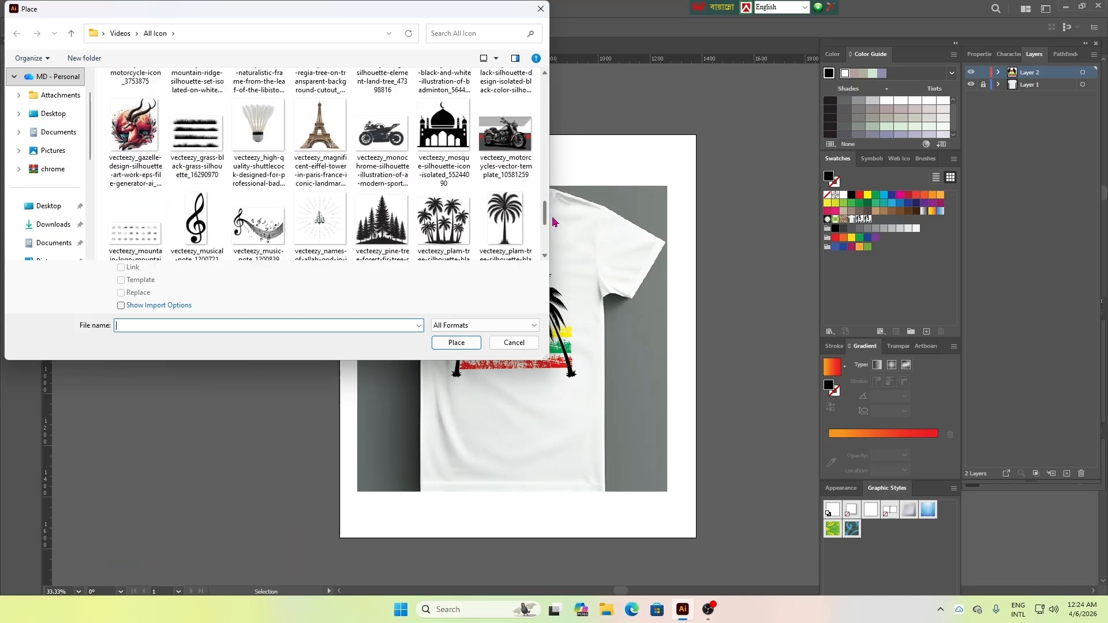
left_click(196, 139)
left_click(457, 343)
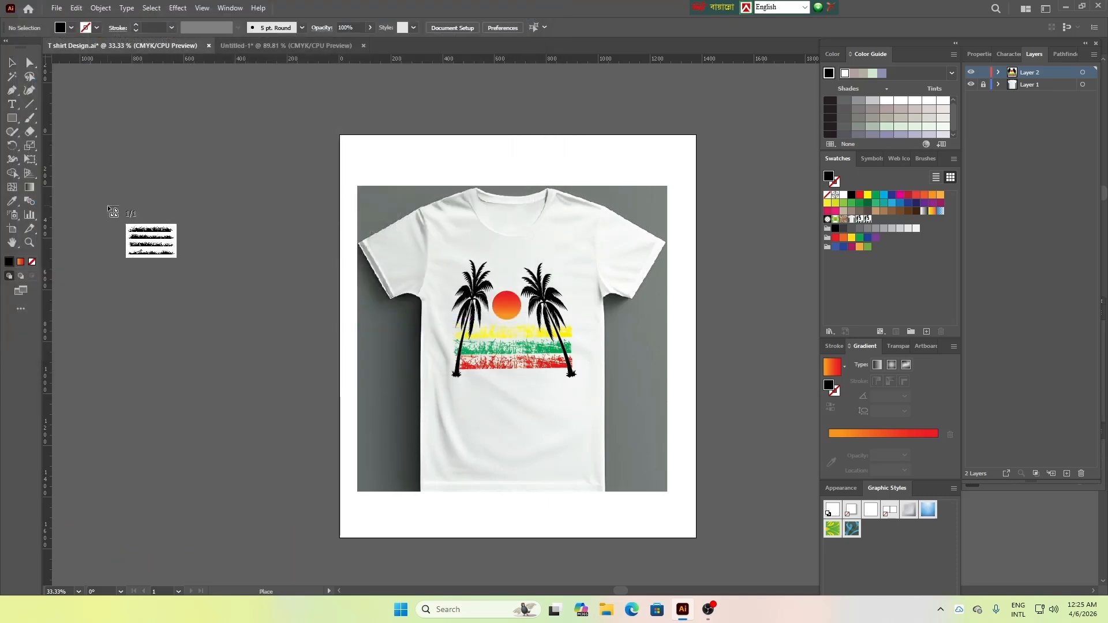
left_click(108, 205)
left_click_drag(107, 205, 358, 391)
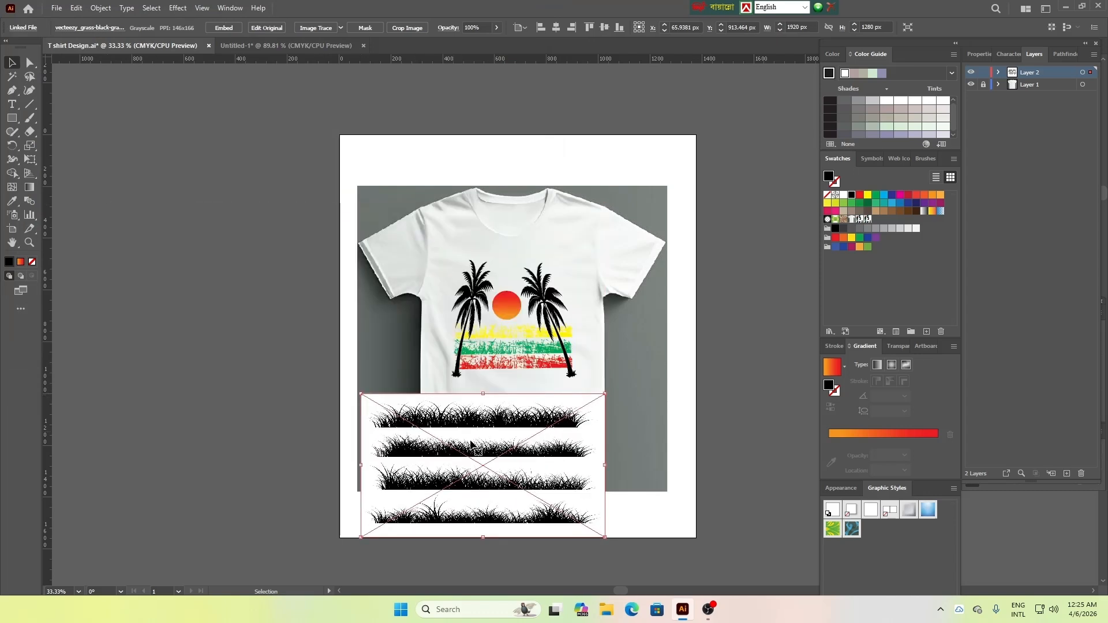
left_click_drag(503, 438, 215, 254)
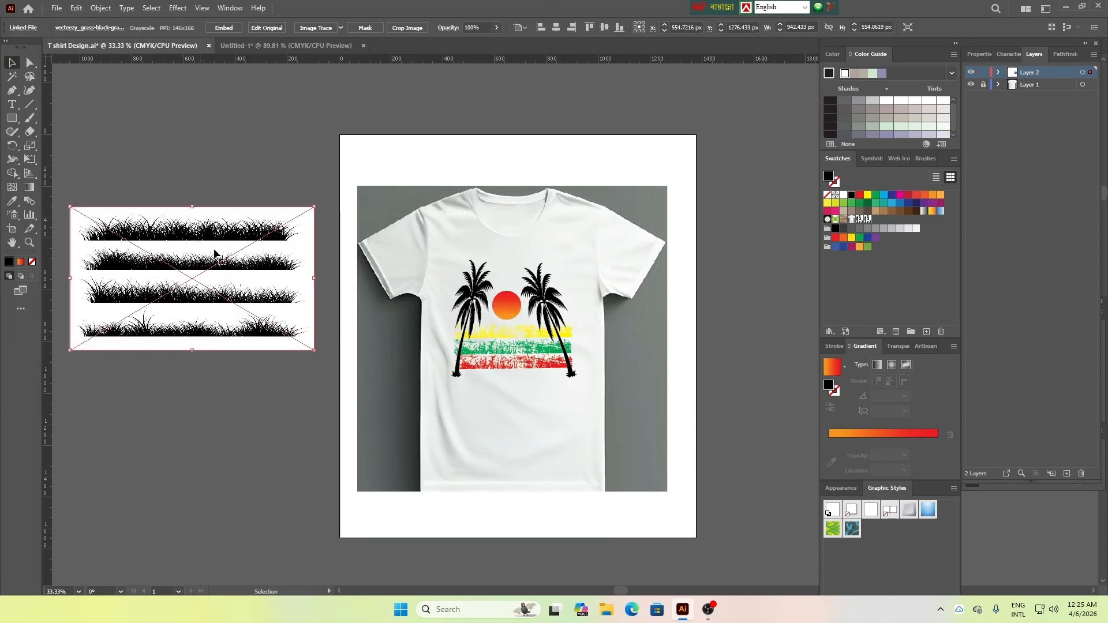
Embed the grass image, then trace it and expand the tracing into vector shapes
left_click(229, 29)
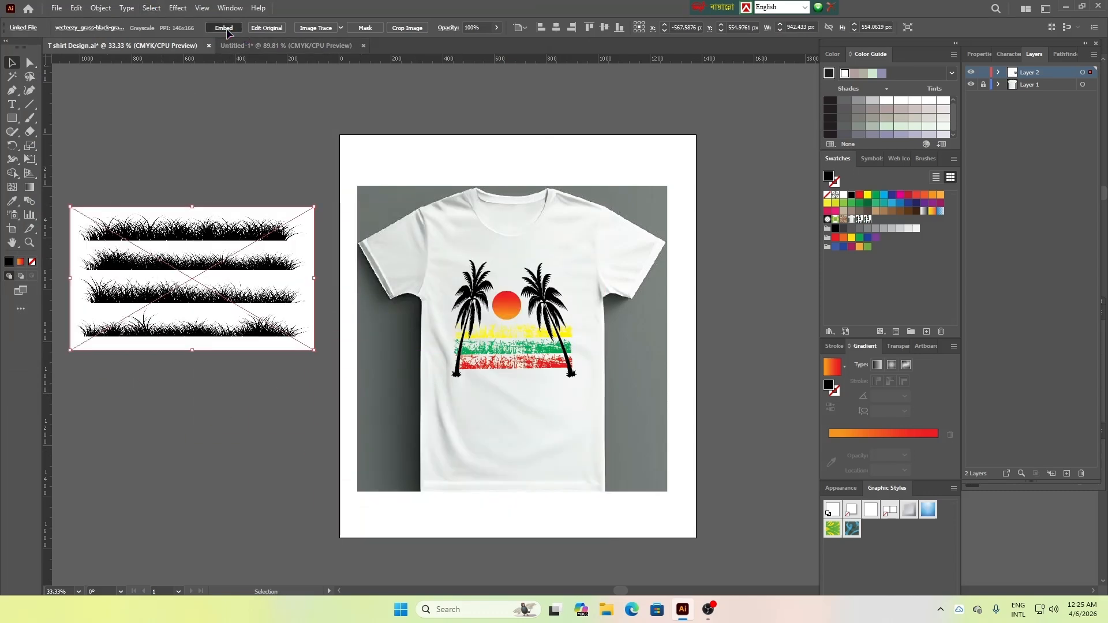
left_click(319, 30)
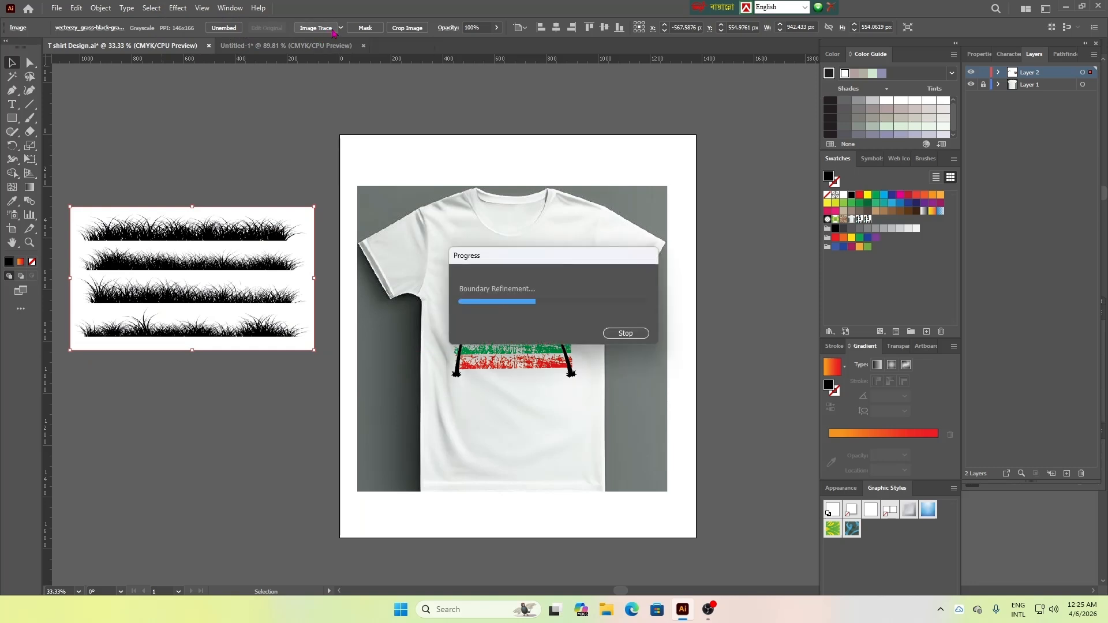
left_click(292, 28)
Select all white areas of the traced grass with the Magic Wand and delete them, keeping only the black silhouettes
key("y")
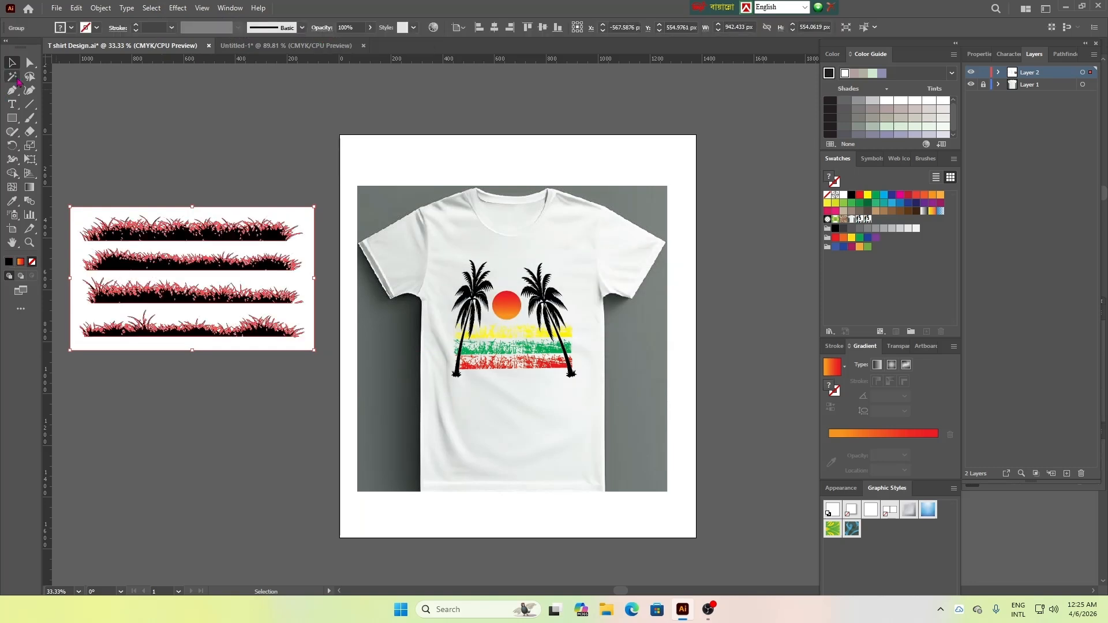
left_click(293, 215)
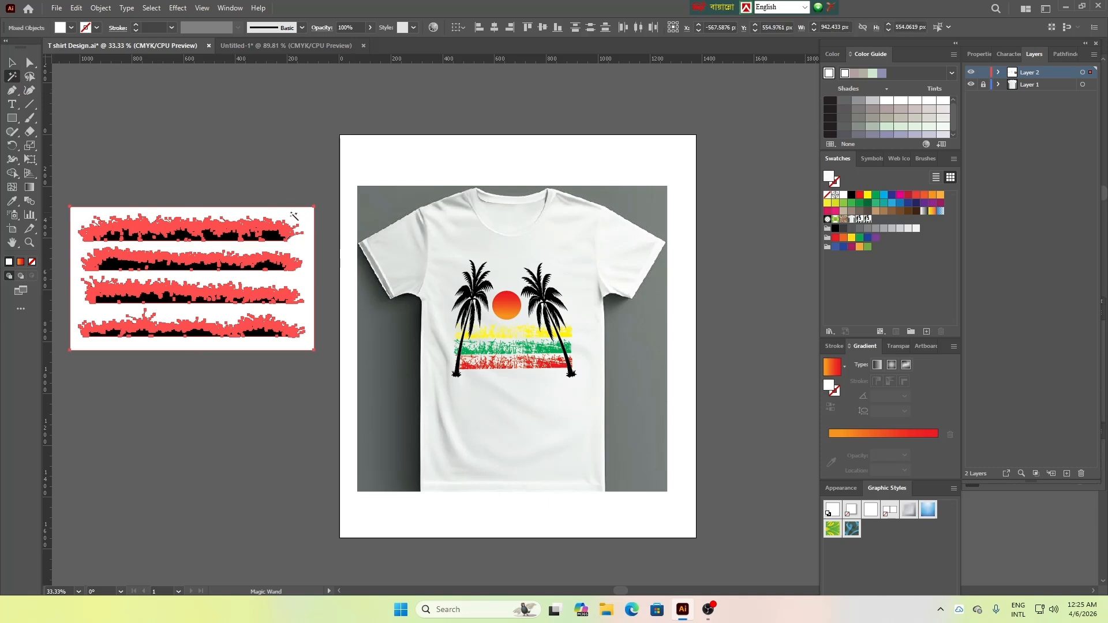
key("Delete")
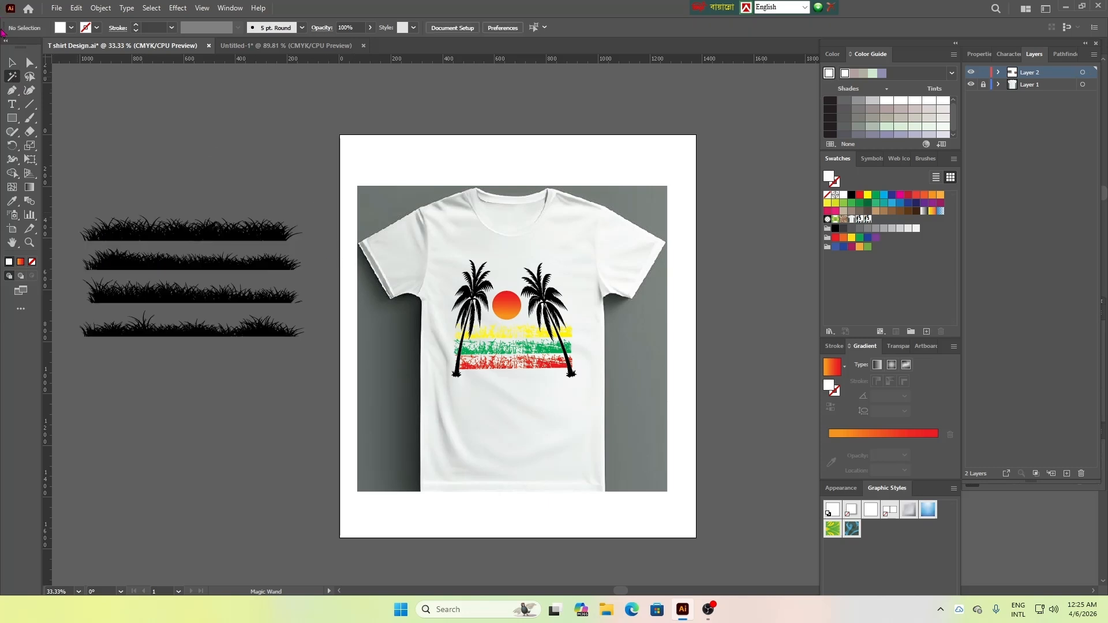
Ungroup the traced grass silhouettes so each strip can be moved separately
left_click(11, 63)
right_click(225, 234)
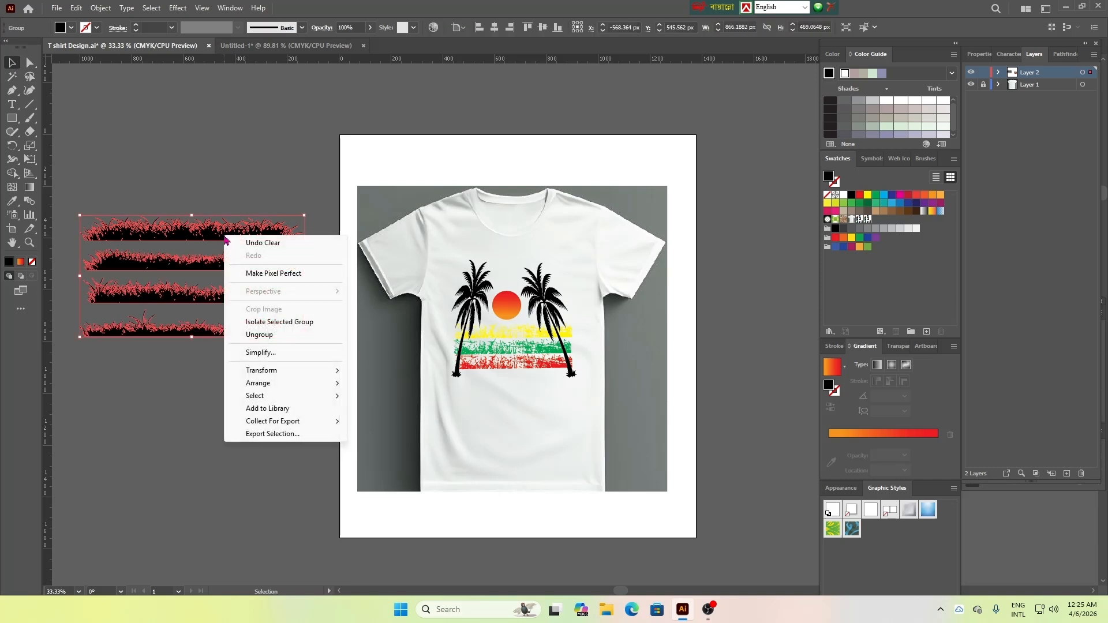
left_click(277, 335)
left_click(216, 392)
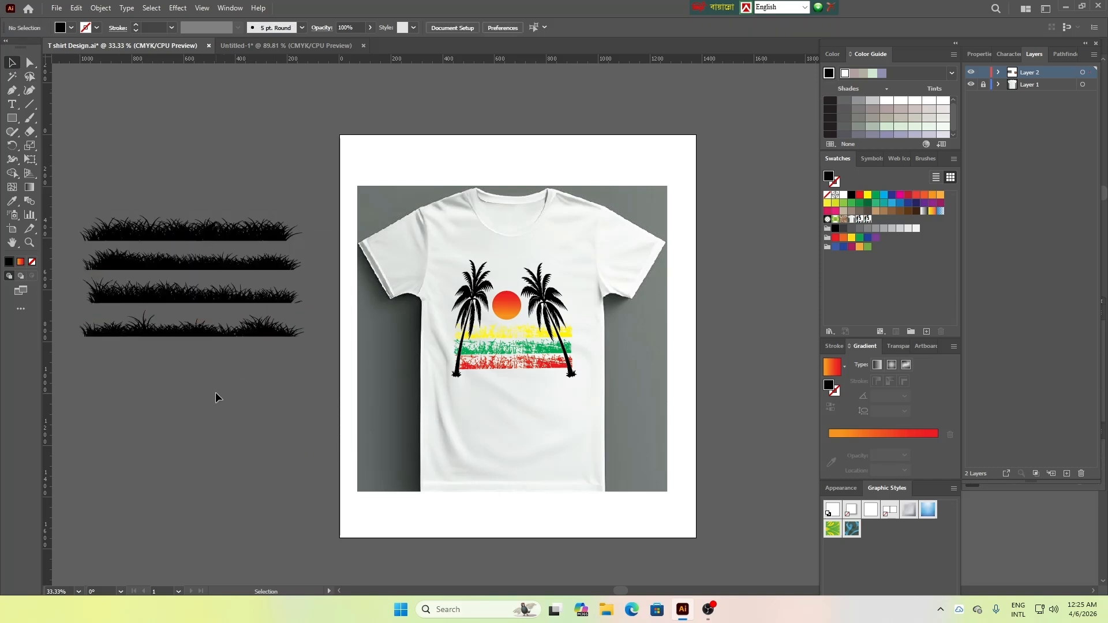
Scale the lowest grass strip to about 578 px wide, place it at the palm trunks' base, and stretch it slightly taller
left_click(186, 335)
left_click_drag(80, 313, 524, 374)
left_click(224, 384)
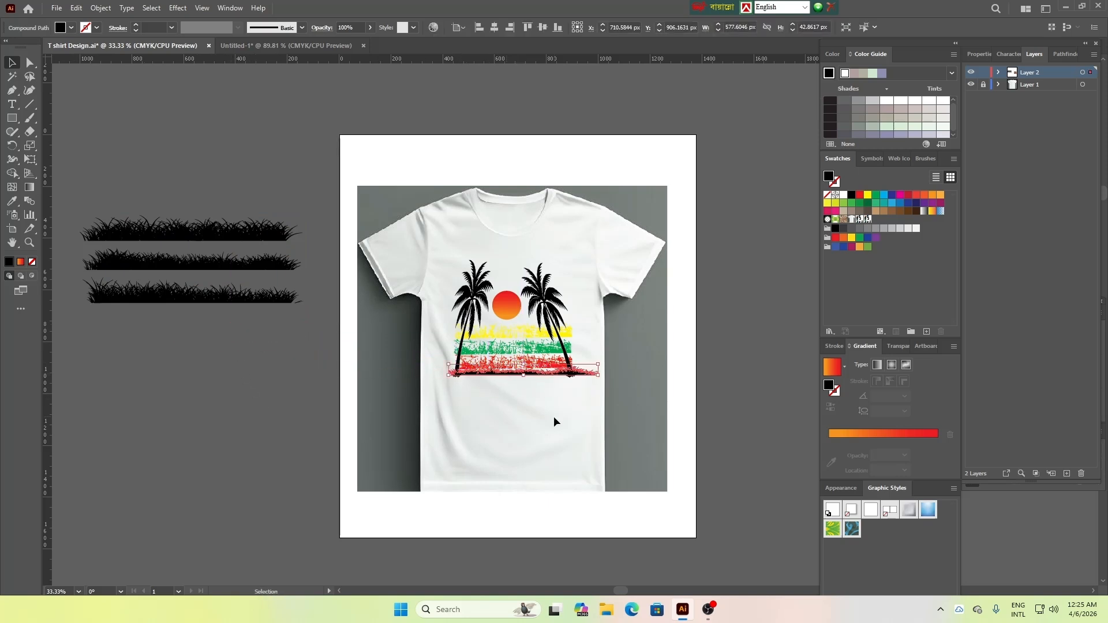
left_click(556, 373)
left_click_drag(523, 364, 522, 360)
left_click(571, 403)
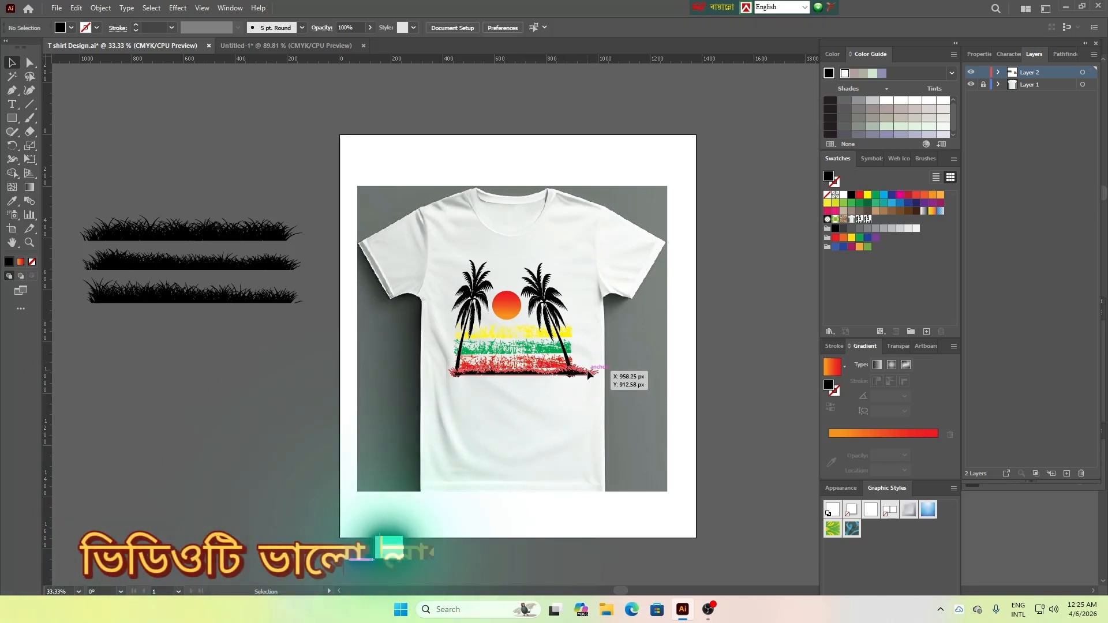
Narrow the grass strip from both ends so it just spans the bases of the two palm trunks
left_click(587, 371)
left_click_drag(598, 375, 576, 378)
left_click(586, 401)
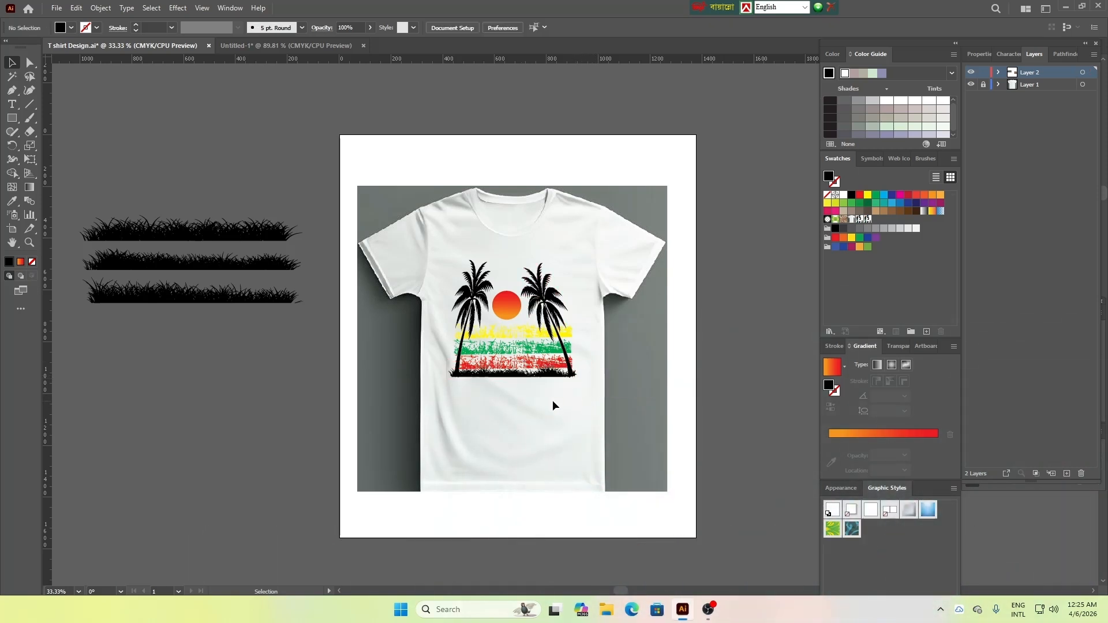
left_click(449, 369)
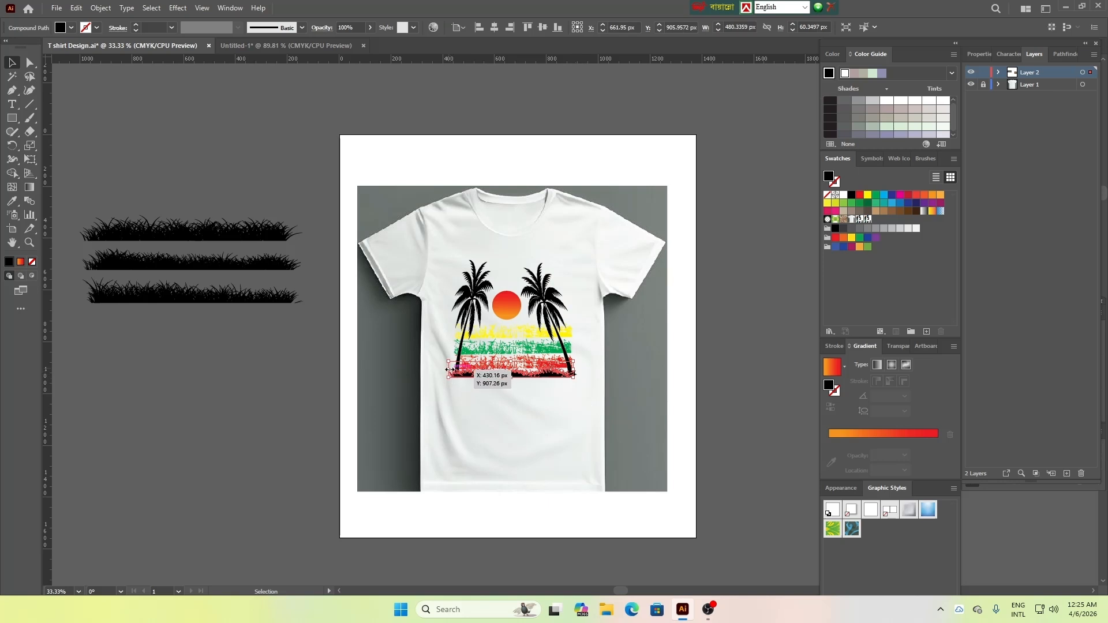
left_click_drag(450, 369, 454, 370)
left_click(484, 411)
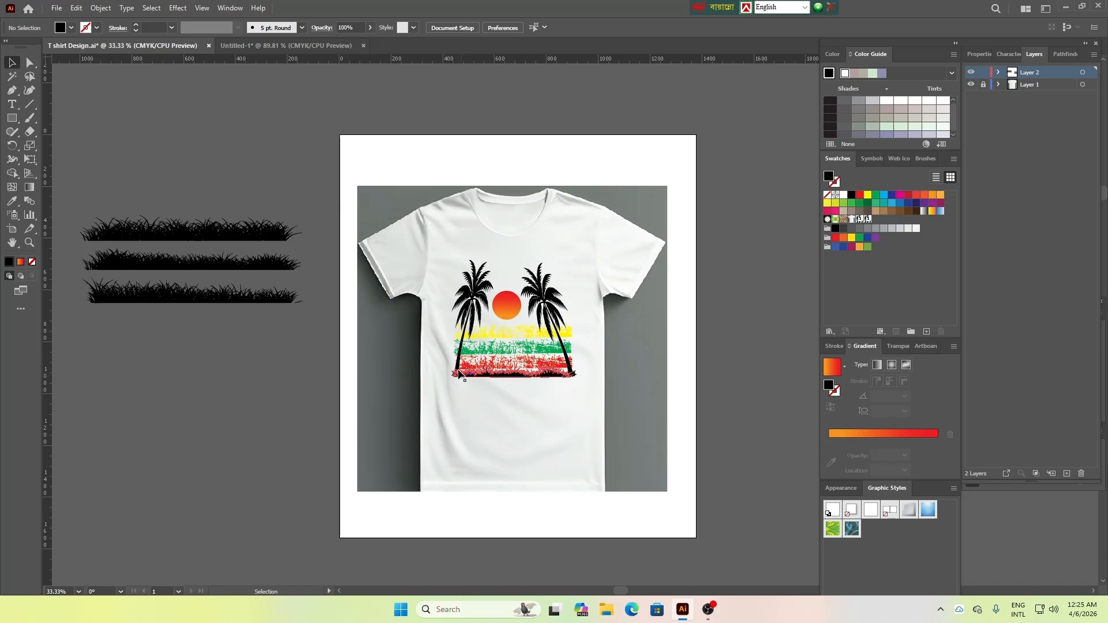
left_click_drag(440, 303, 578, 380)
right_click(553, 330)
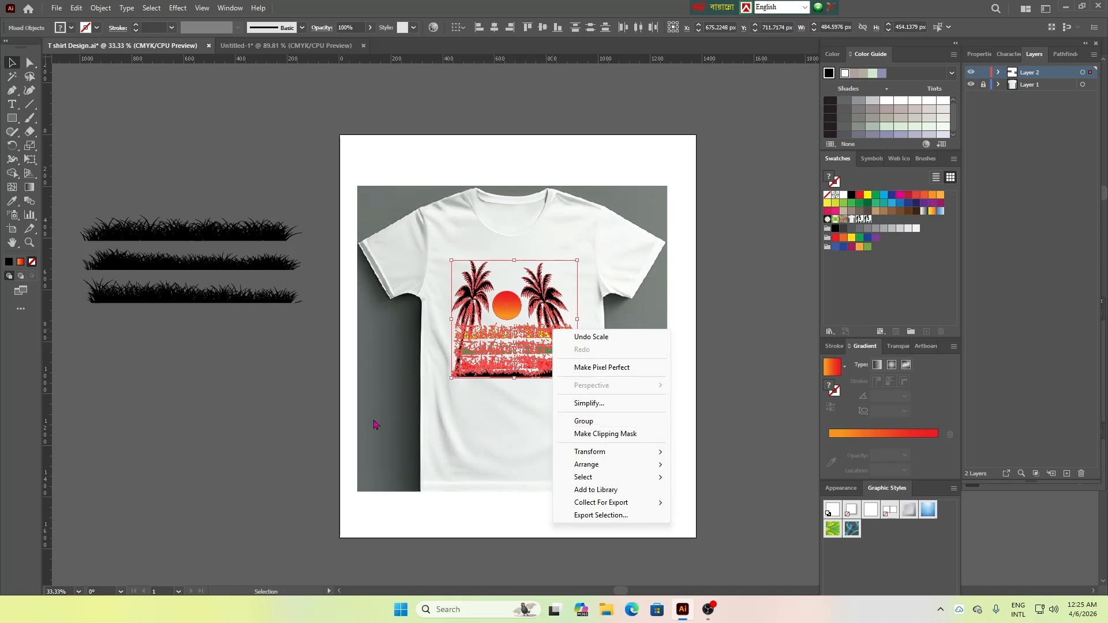
left_click(309, 401)
Delete the three unused grass strips beside the artboard
left_click_drag(245, 366, 246, 366)
key("Delete")
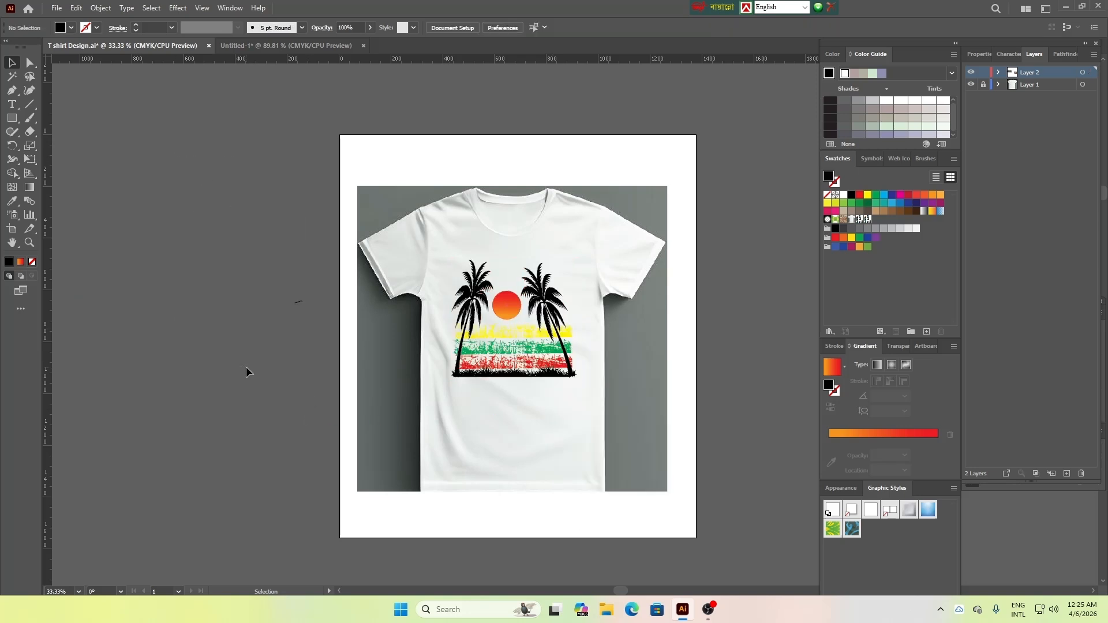
Place the bird silhouette image (7635640) from the All Icon folder beside the artboard and scale it to about 868 × 969 px
left_click(56, 7)
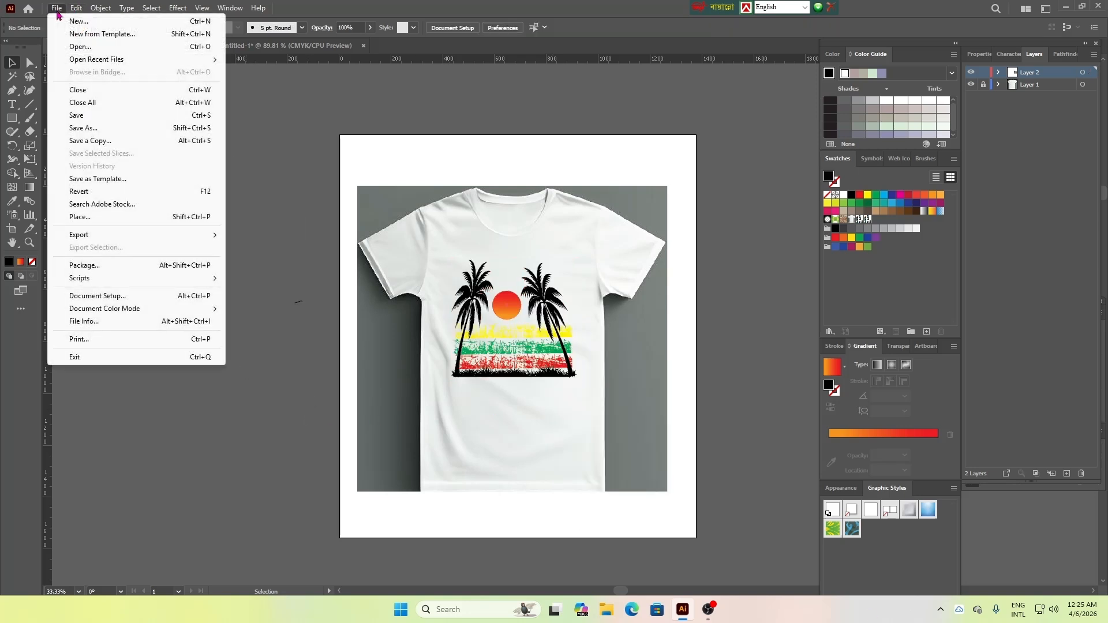
left_click(78, 217)
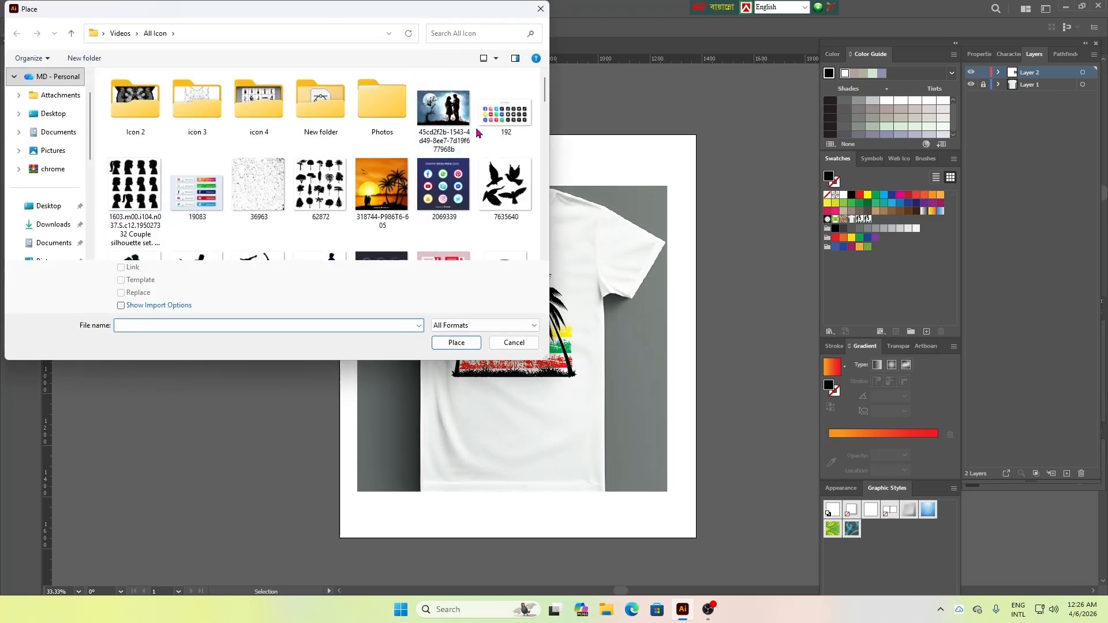
left_click(506, 184)
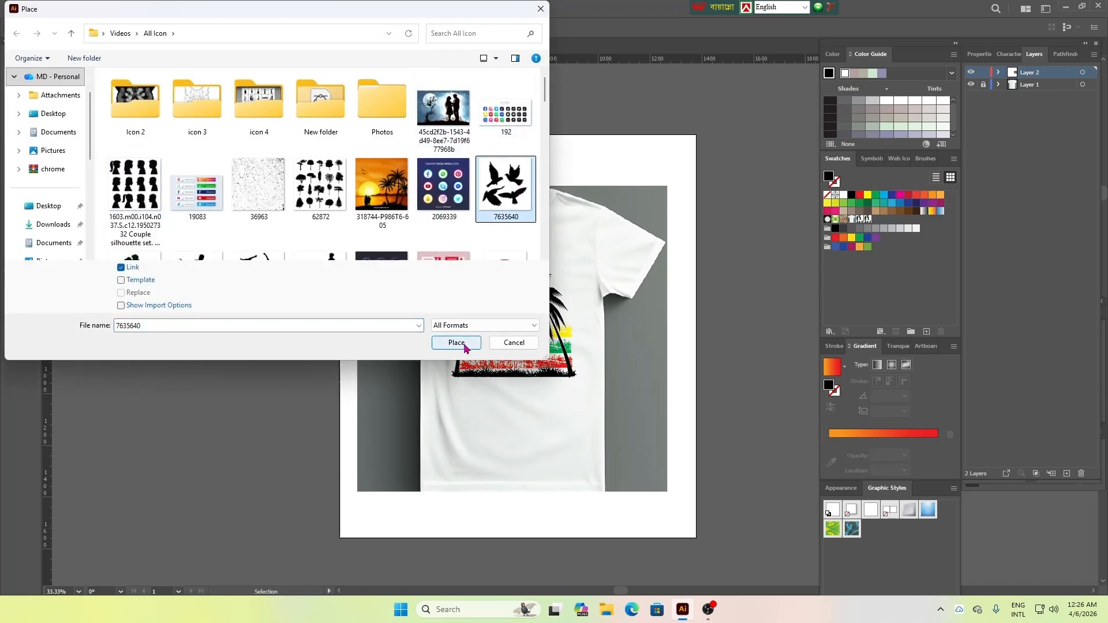
left_click(462, 343)
left_click(120, 171)
left_click_drag(120, 172, 339, 440)
left_click_drag(463, 510, 194, 271)
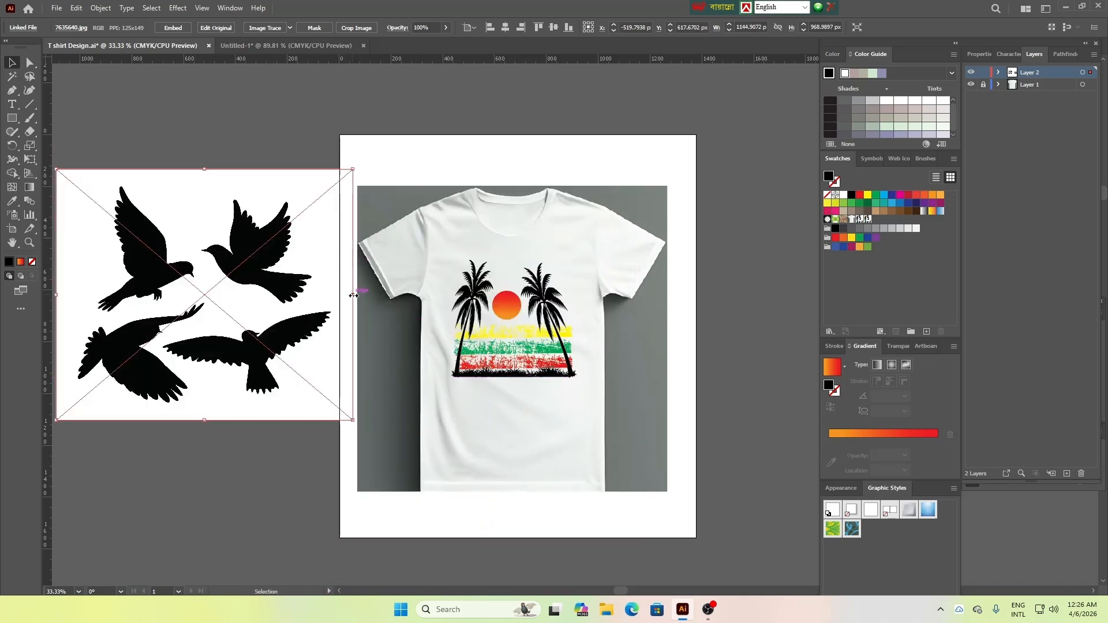
left_click_drag(353, 295, 281, 295)
left_click_drag(201, 281, 210, 282)
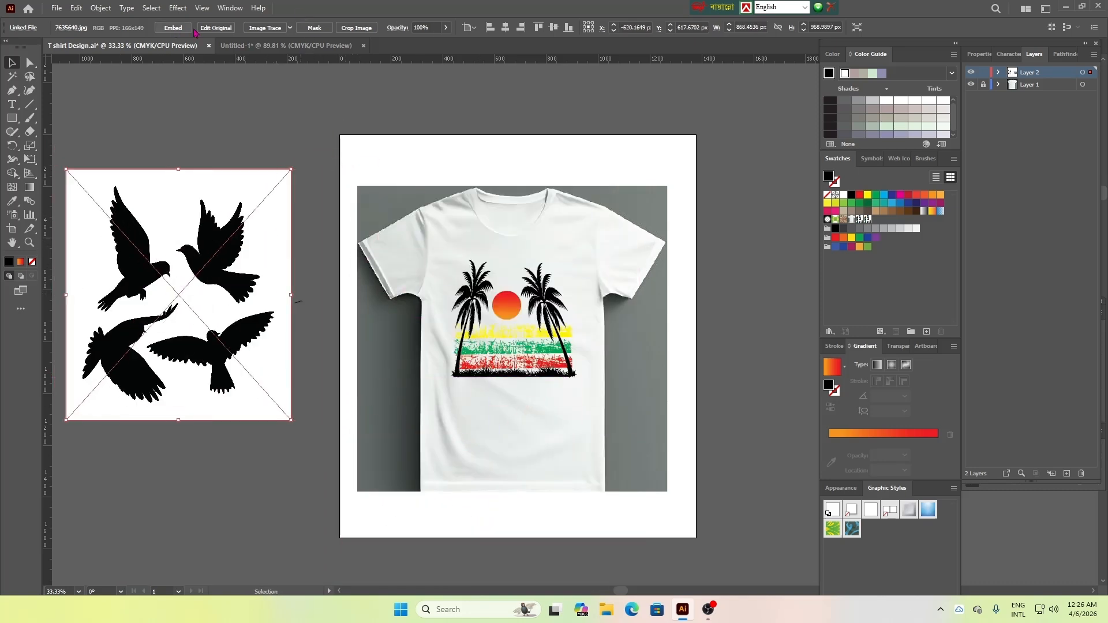
Embed the bird image, then trace it and expand the tracing into vector shapes
left_click(173, 27)
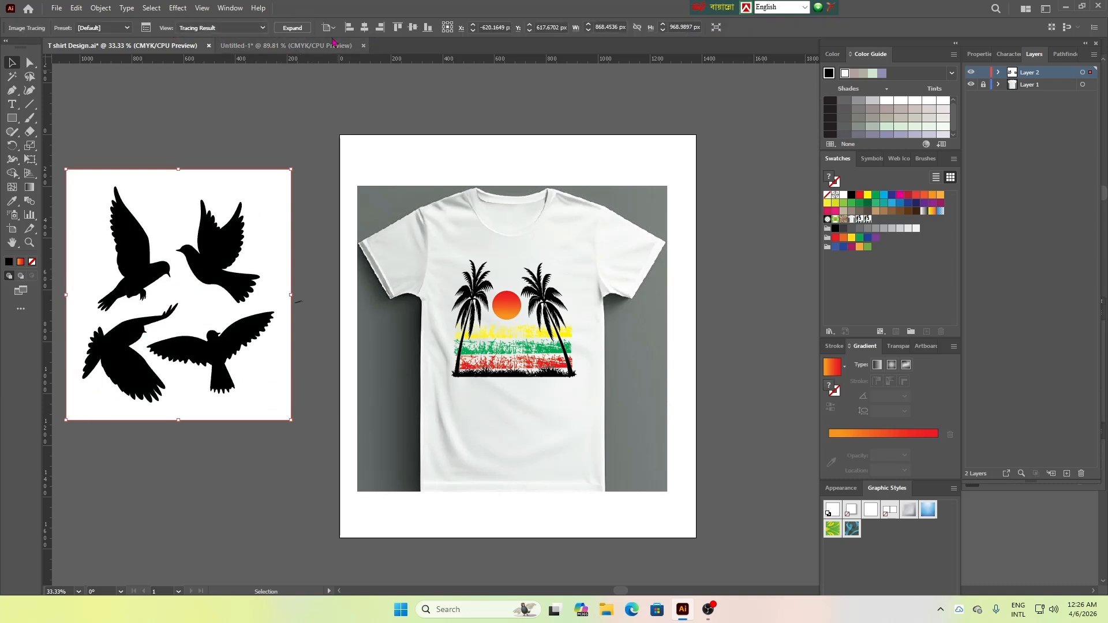
left_click(292, 28)
Select the white areas of the traced birds with the Magic Wand and delete them
left_click(12, 76)
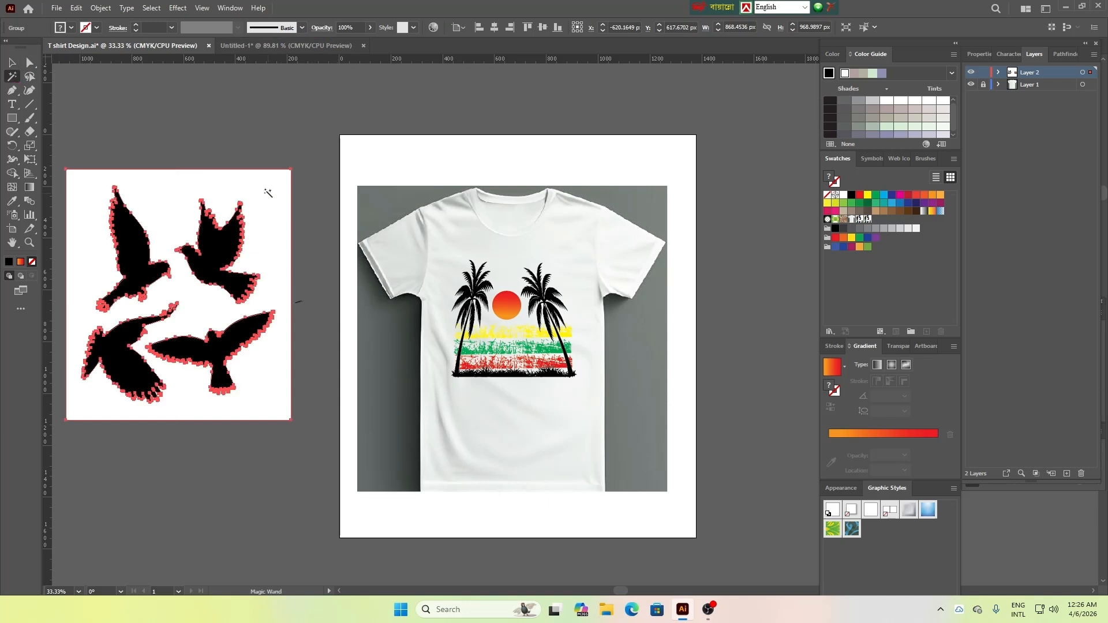
left_click(262, 186)
key("Delete")
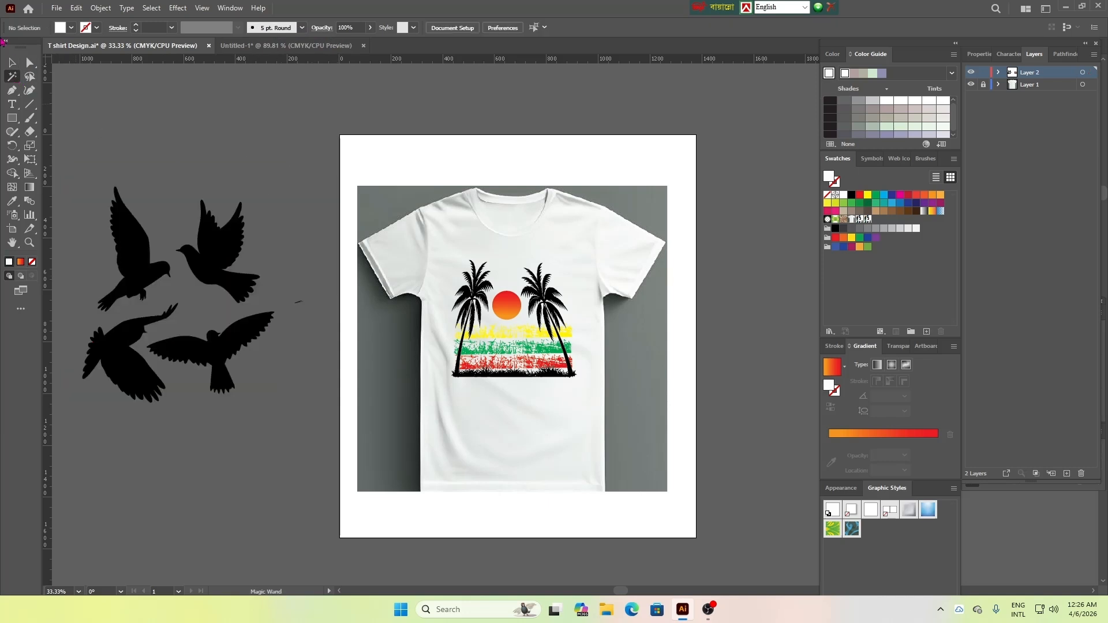
Ungroup the black bird silhouettes into separate shapes
key("v")
left_click(220, 254)
right_click(224, 261)
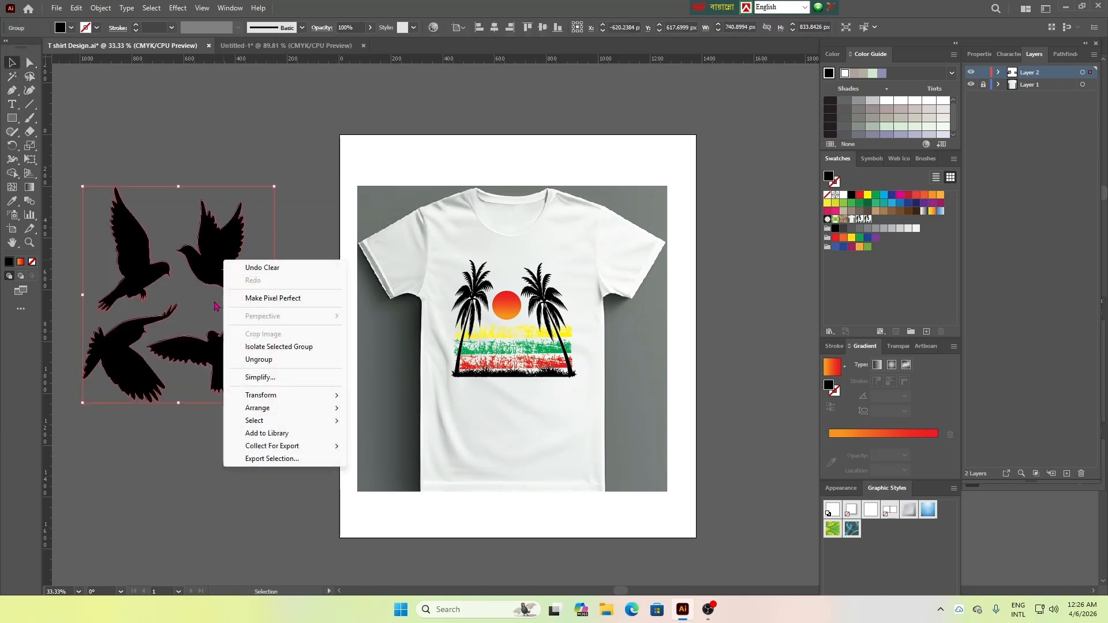
left_click(288, 360)
left_click(64, 104)
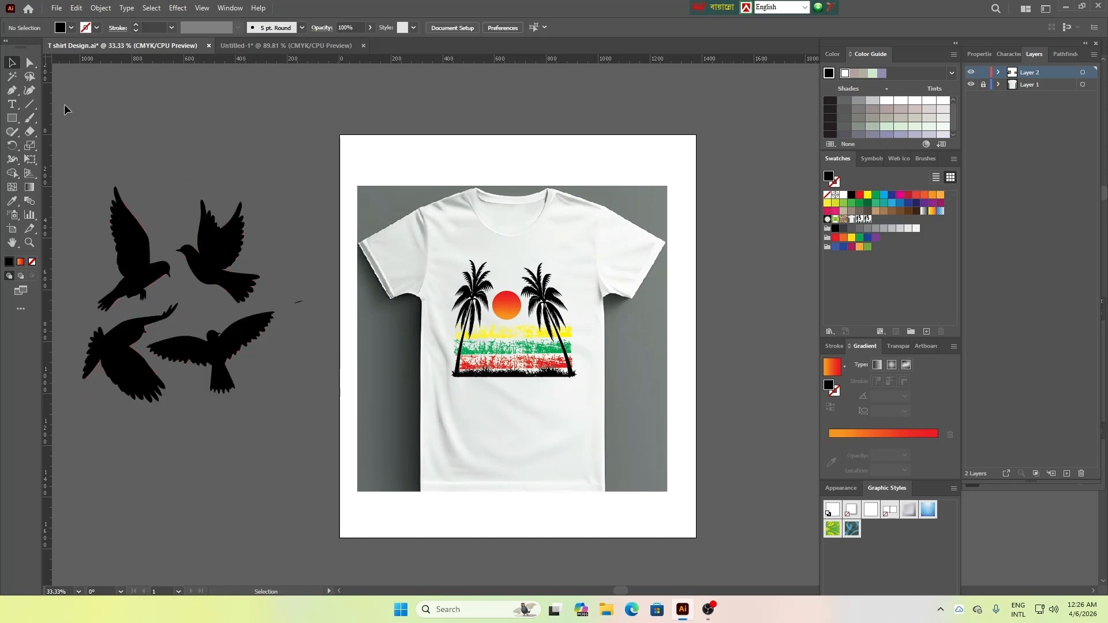
Scale the upper-right bird to about 74 × 36 px and center it above the sun between the palms
left_click(230, 264)
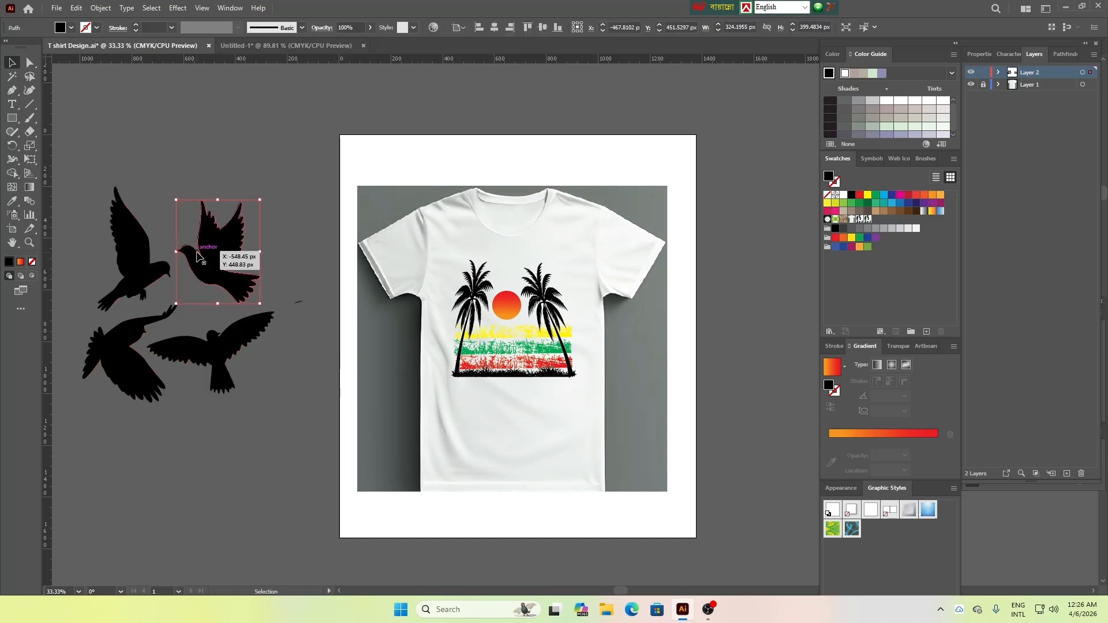
left_click_drag(259, 200, 515, 280)
left_click(219, 277)
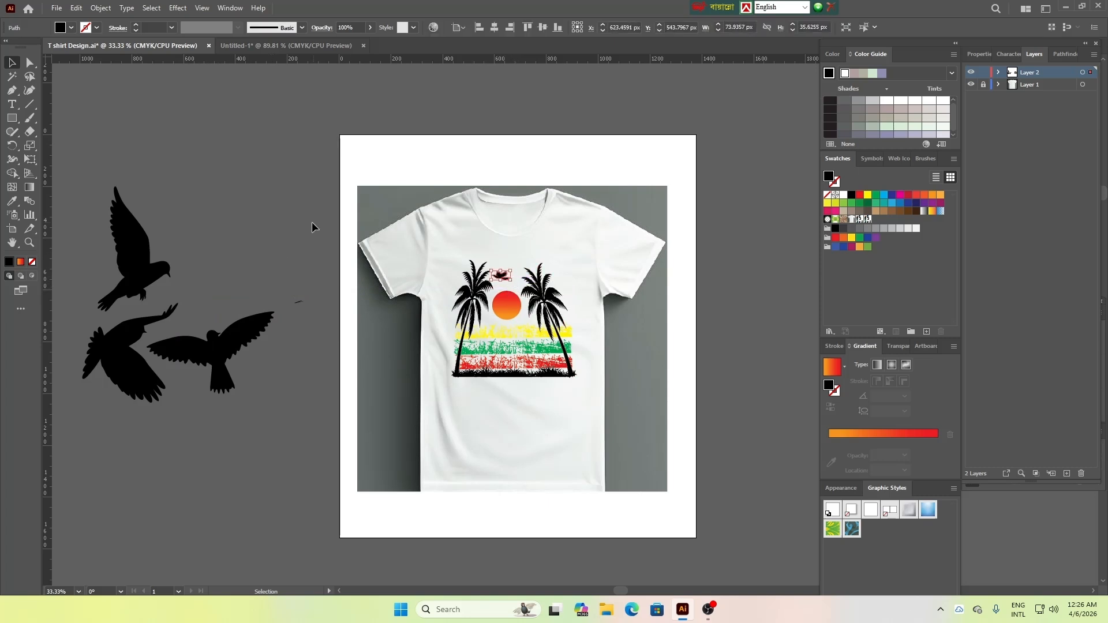
left_click(285, 223)
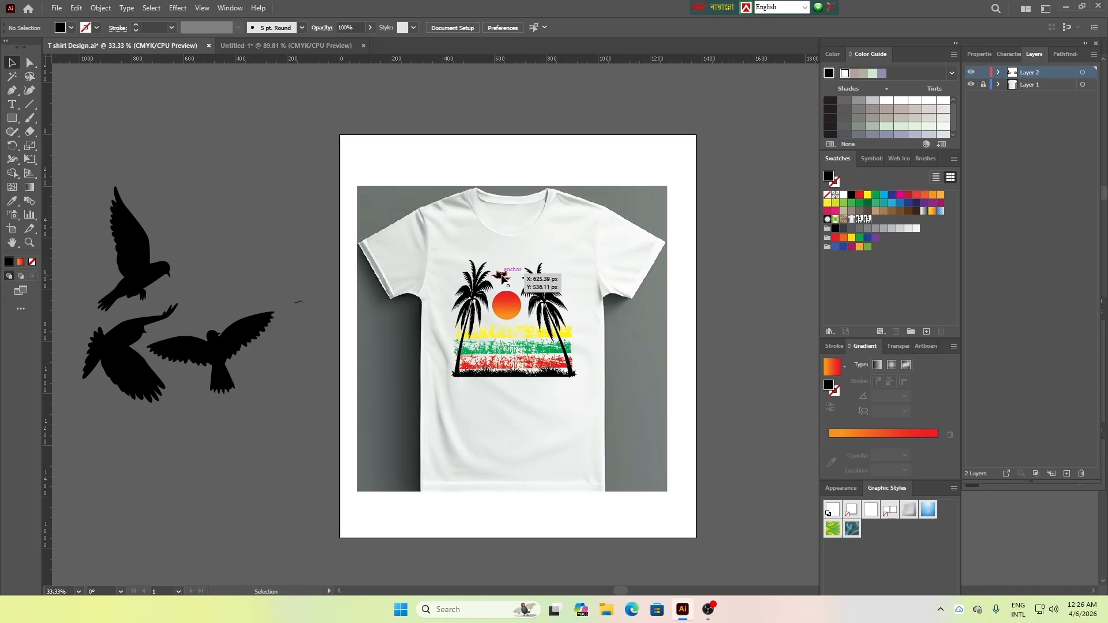
left_click_drag(502, 278, 517, 279)
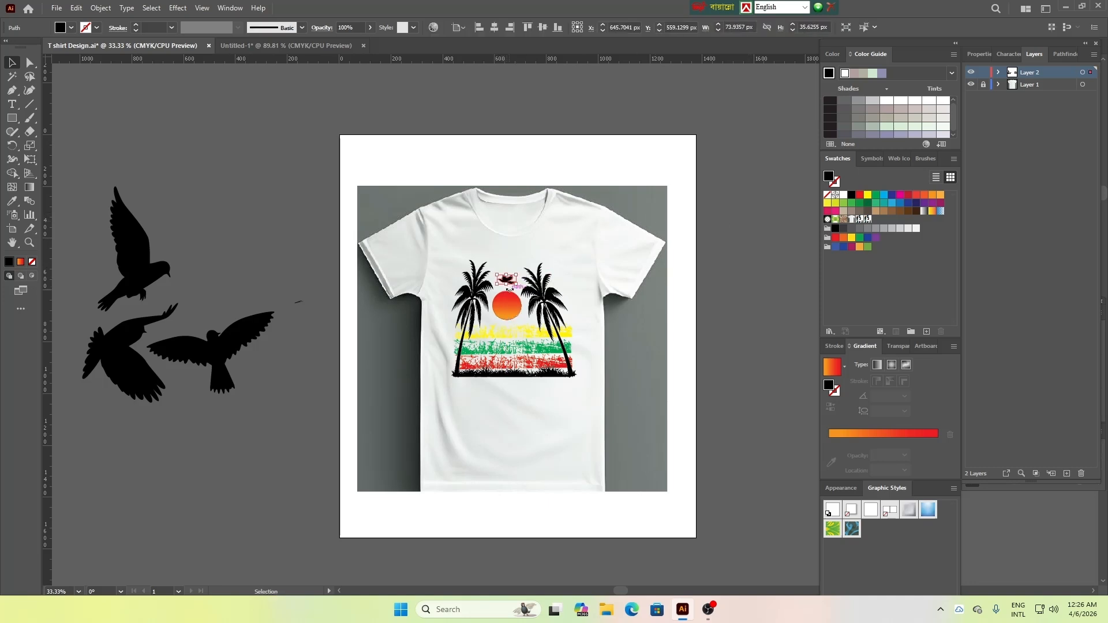
left_click(734, 254)
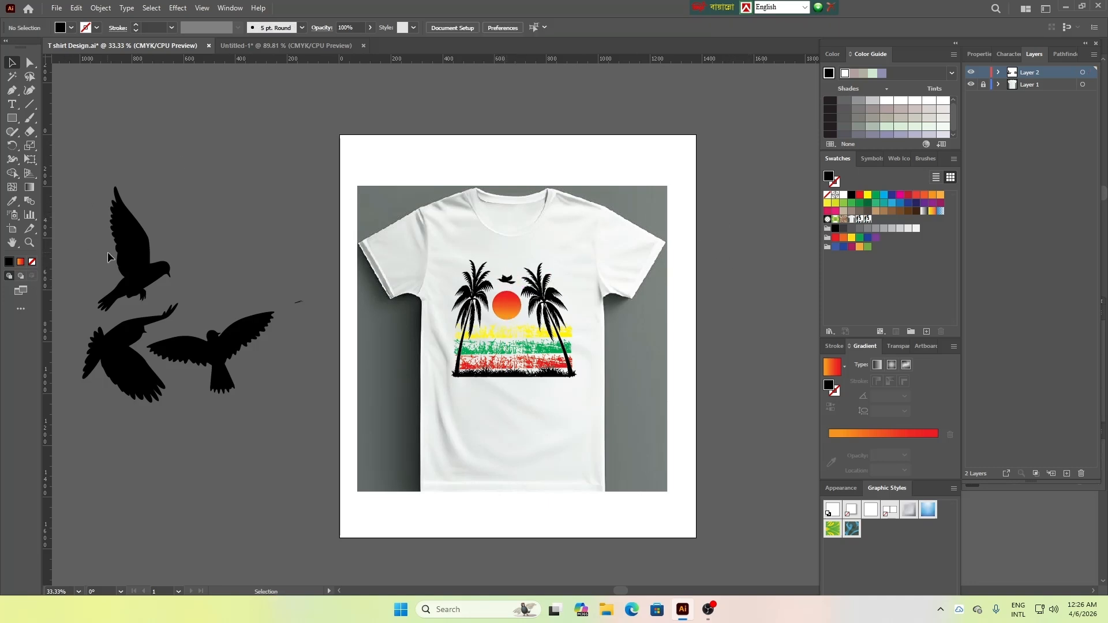
Delete the three unused bird silhouettes beside the artboard
left_click_drag(108, 256, 234, 378)
key("Delete")
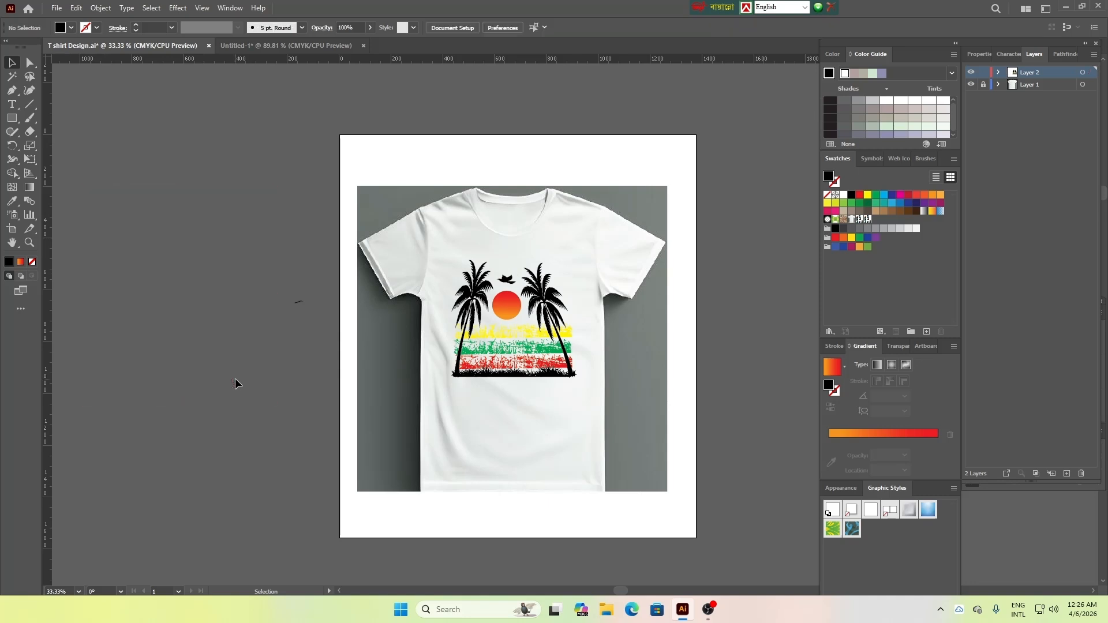
left_click_drag(434, 257, 593, 396)
right_click(563, 331)
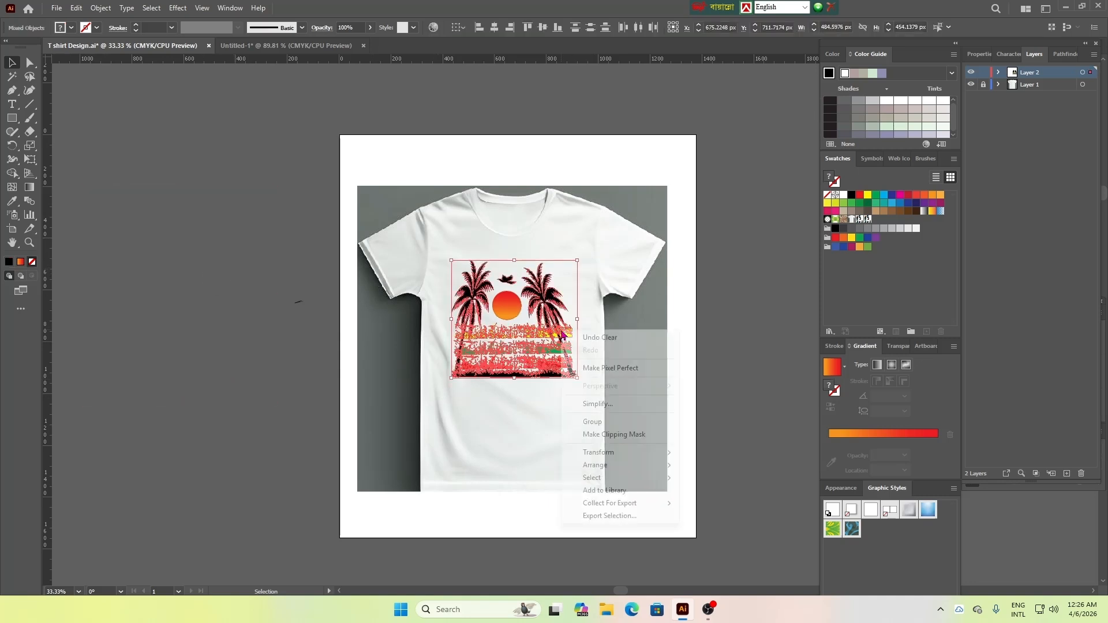
left_click(710, 329)
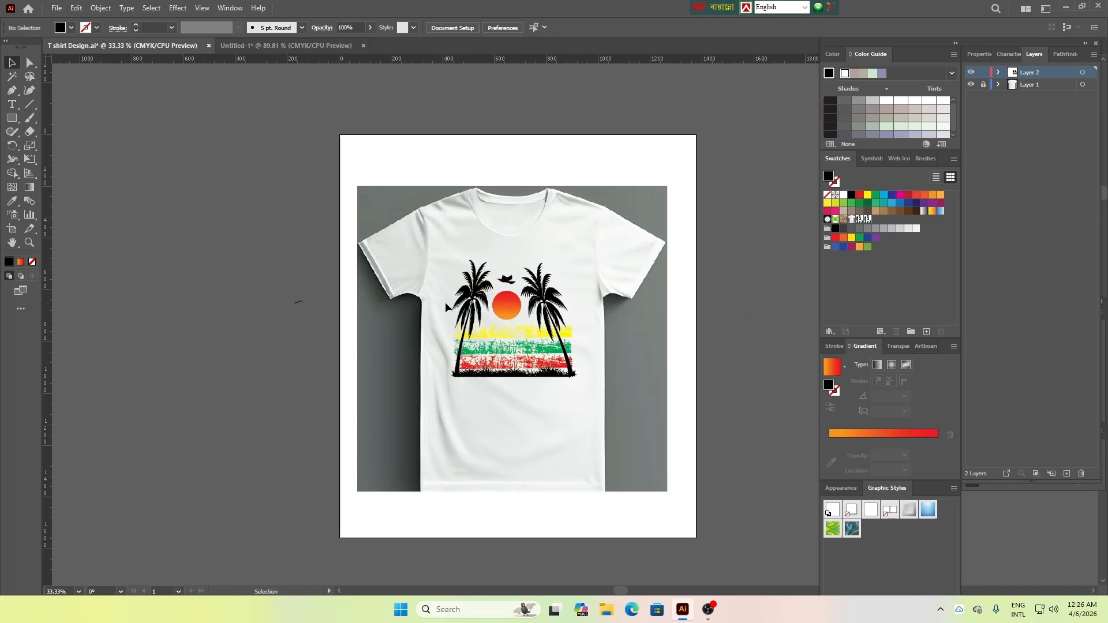
Group the palms, sun, bird, grunge strips and grass into one design
left_click_drag(445, 302, 593, 383)
right_click(560, 332)
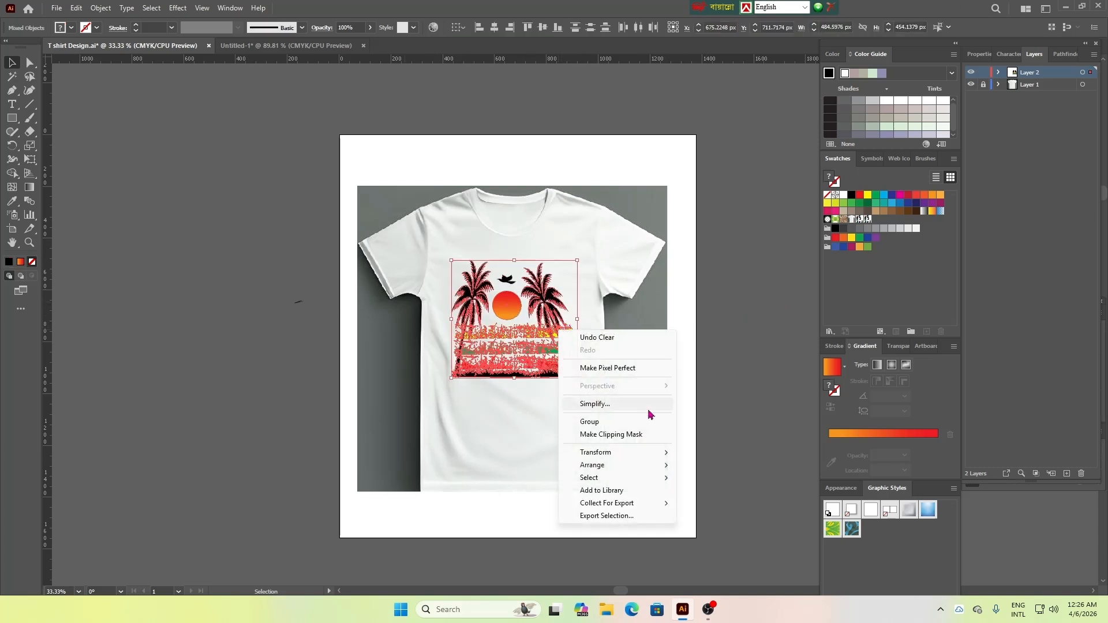
left_click(613, 424)
left_click(734, 361)
Start a text line below the grass strip on the shirt and set its font size to 72 pt
key("t")
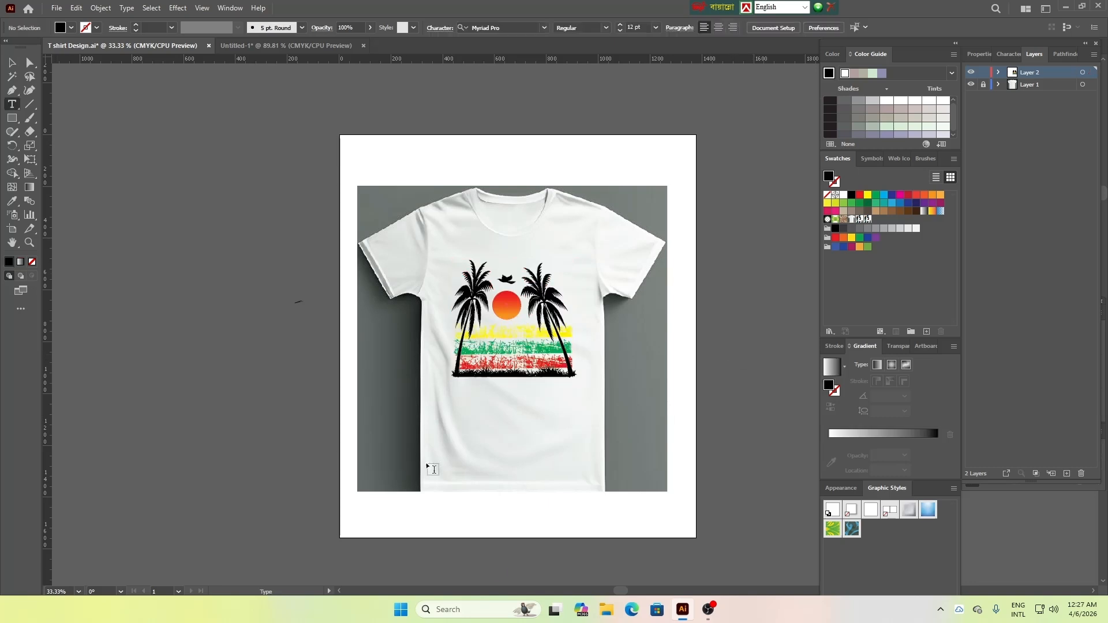
left_click(458, 403)
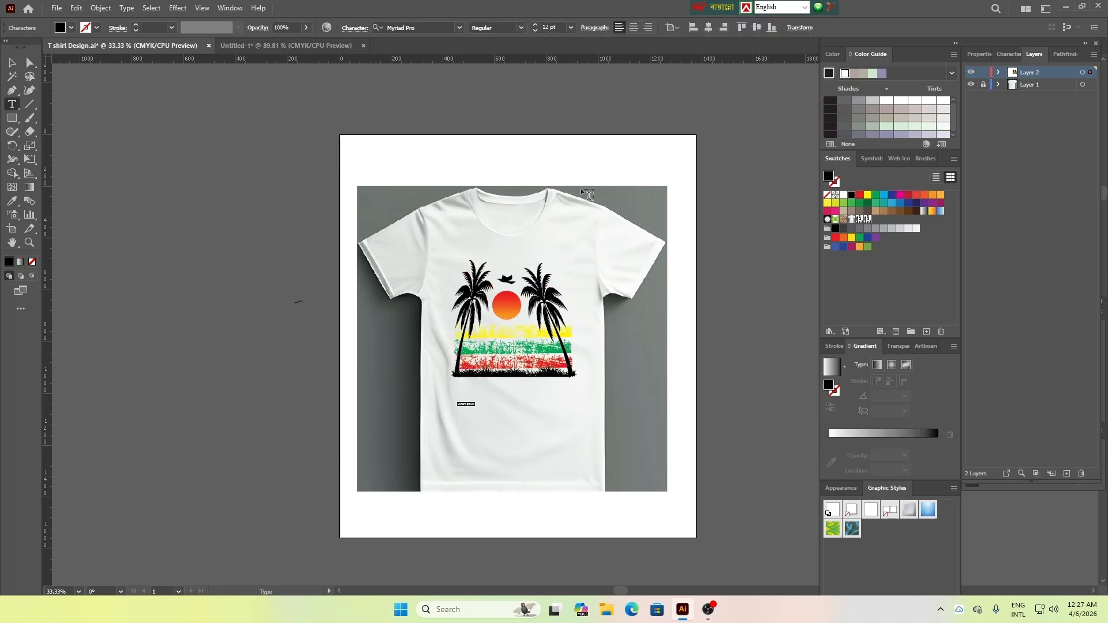
left_click(570, 29)
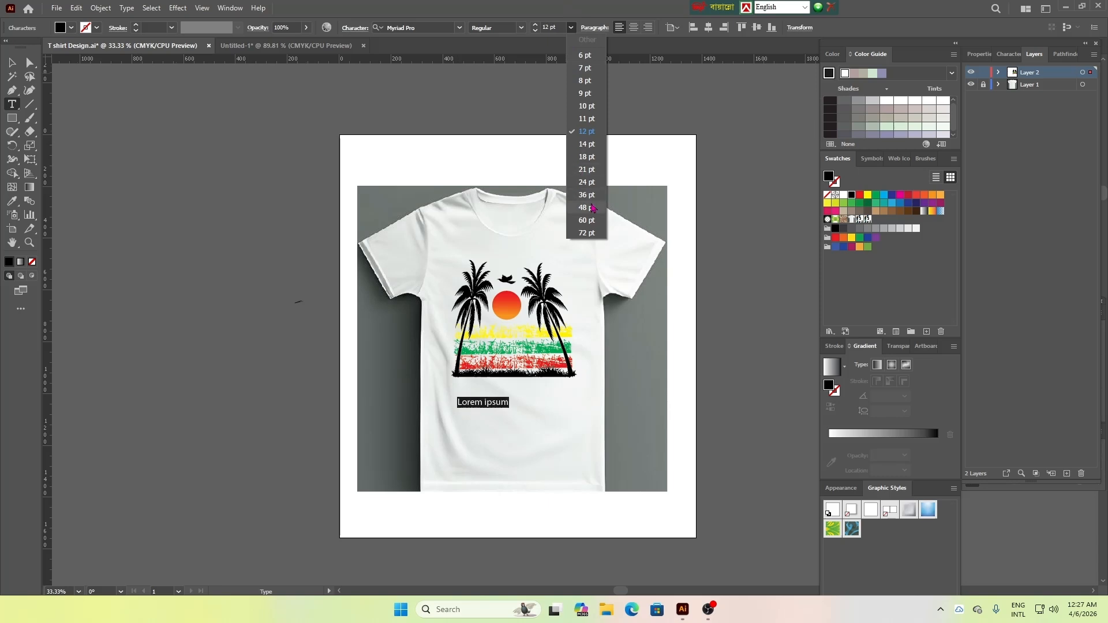
left_click(589, 233)
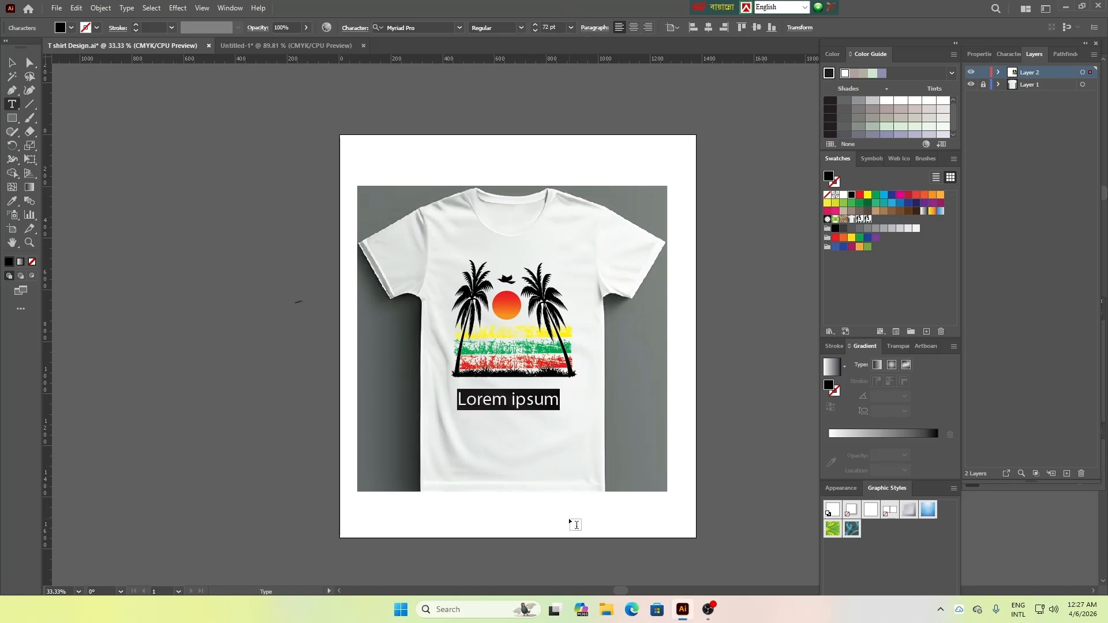
Clear the placeholder text and put a short 12 pt text line in its place below the design
key("BackSpace")
key("Escape")
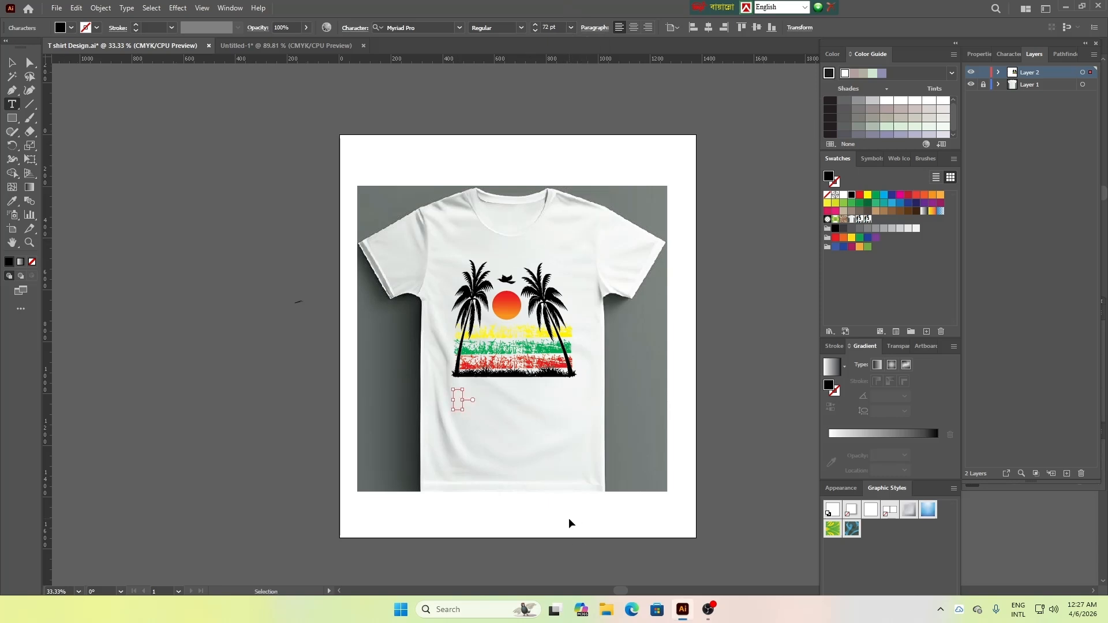
type("california")
left_click(12, 62)
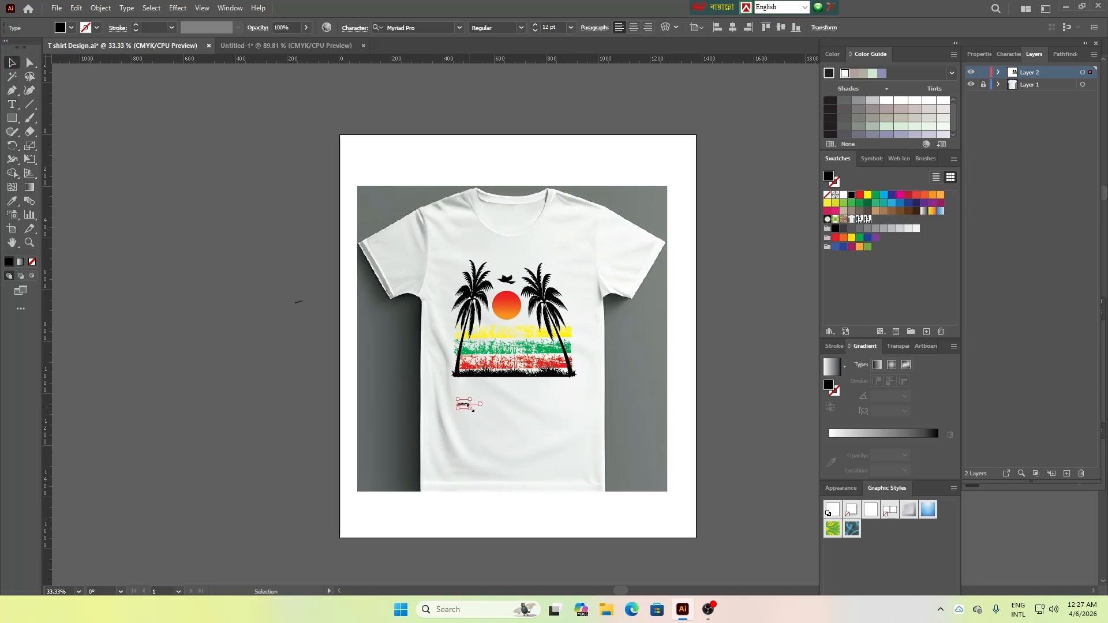
Enlarge the "california" text to about 65 pt across the design's width directly under the grass and set it in All Caps
left_click_drag(472, 409, 523, 394)
left_click(558, 487)
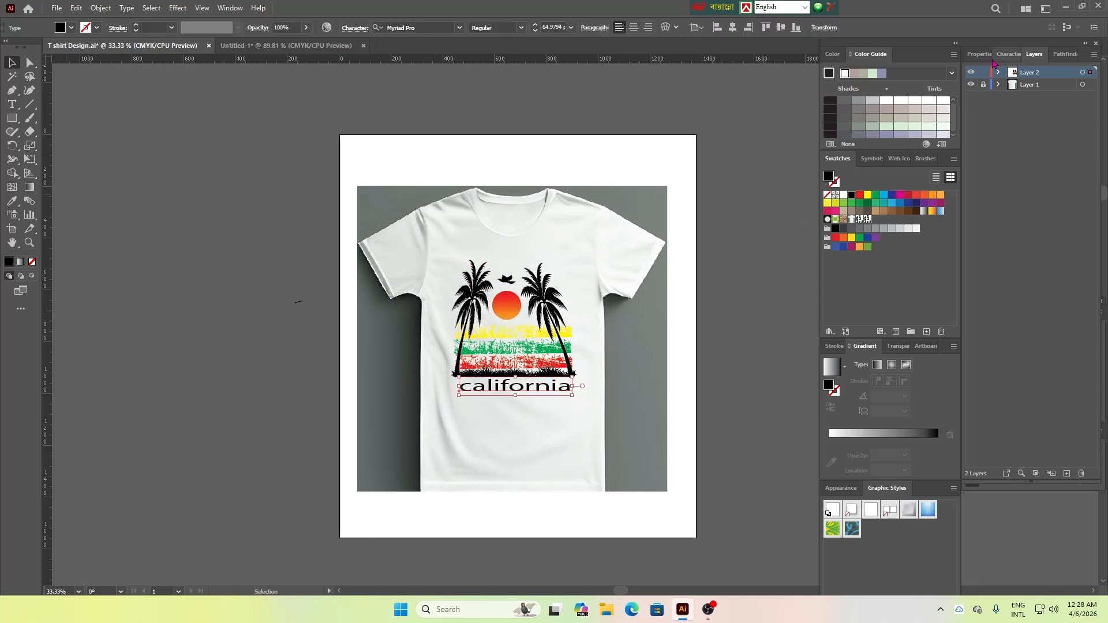
left_click(1008, 54)
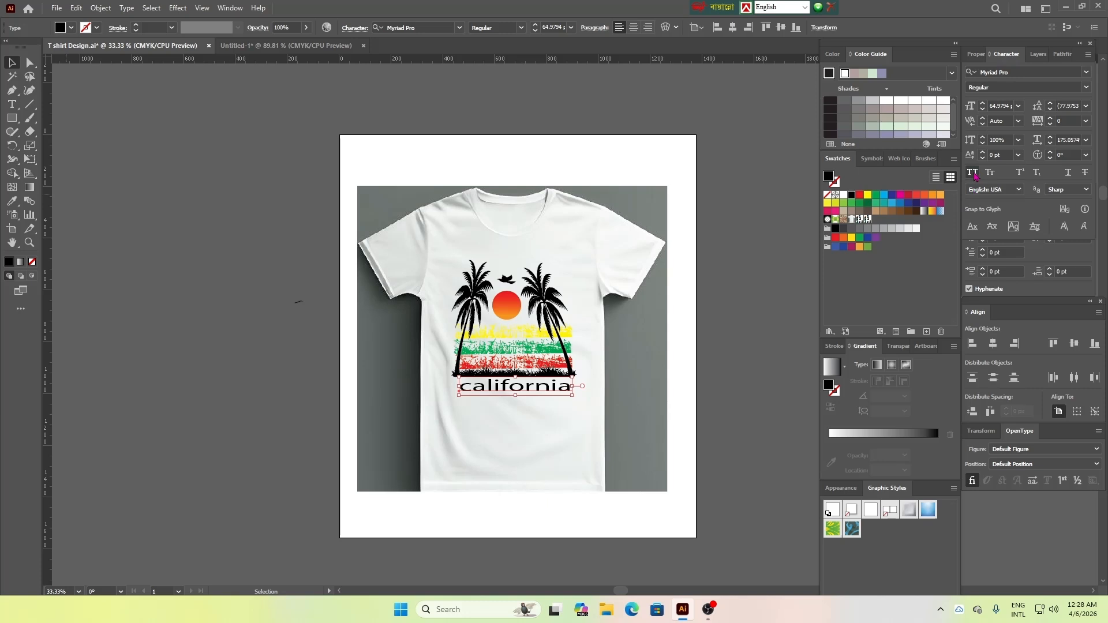
left_click(973, 173)
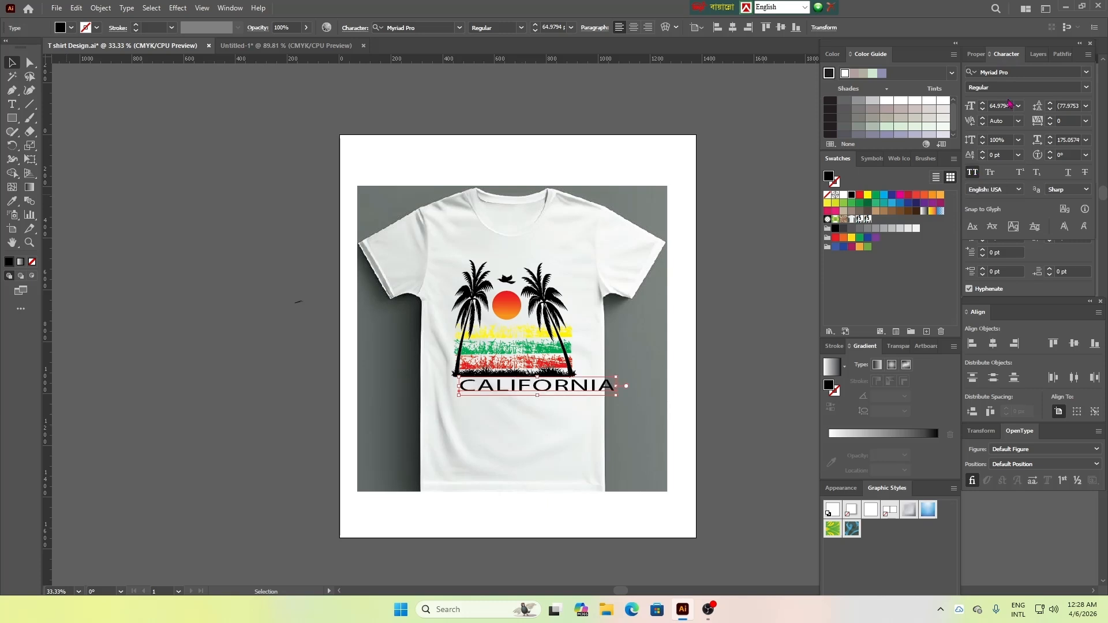
Set the CALIFORNIA text in Li Shohid Shafkat Samir Unicode and stretch it to about 97% horizontal scale
left_click(1085, 72)
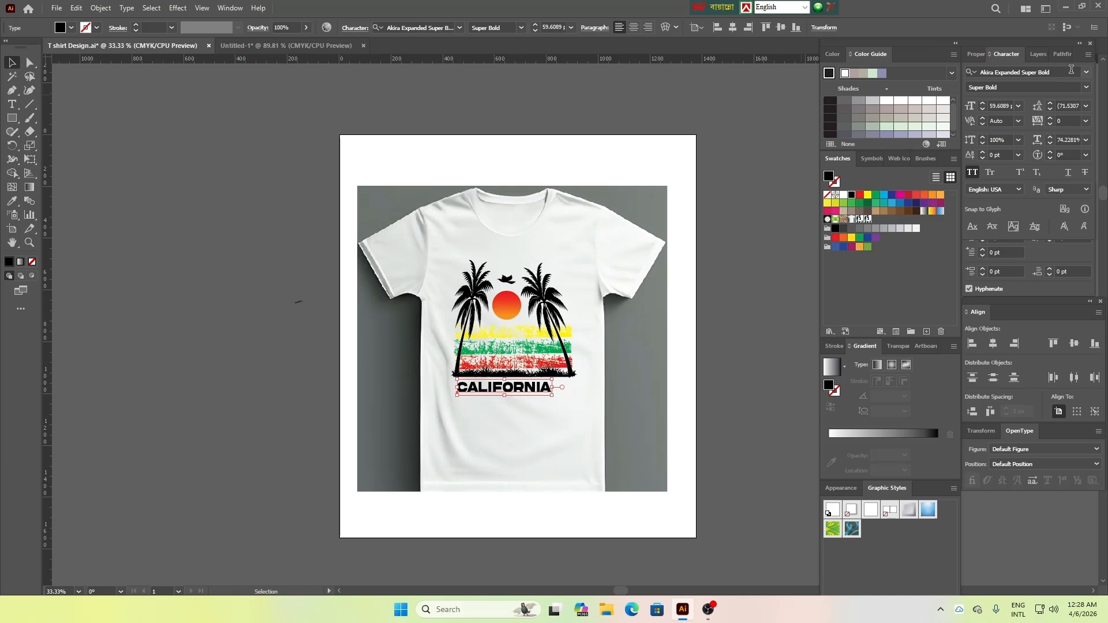
left_click(1086, 72)
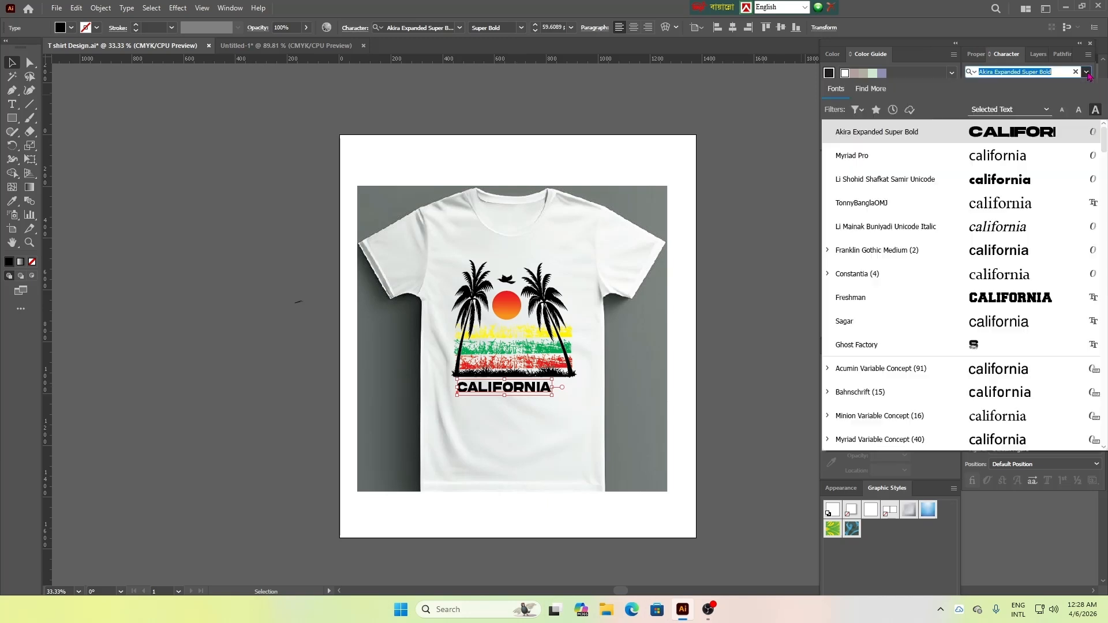
left_click(1002, 185)
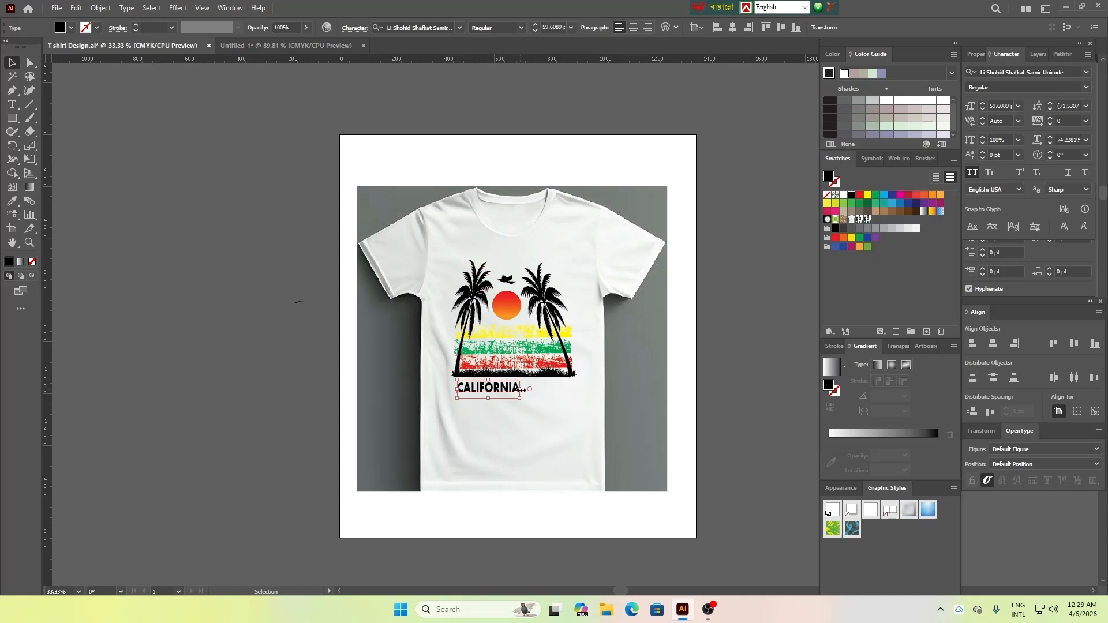
left_click_drag(521, 390, 539, 390)
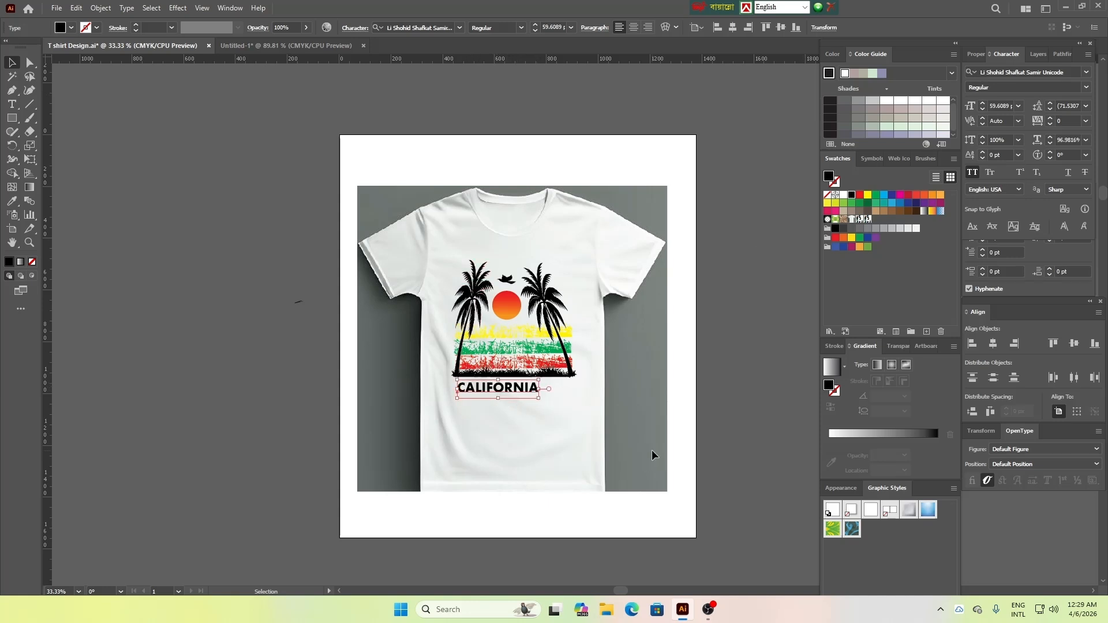
Move CALIFORNIA up against the grass, line it up with the design's left edge and widen it to about 102% horizontal scale
key("Up")
key("Up")
key("Up")
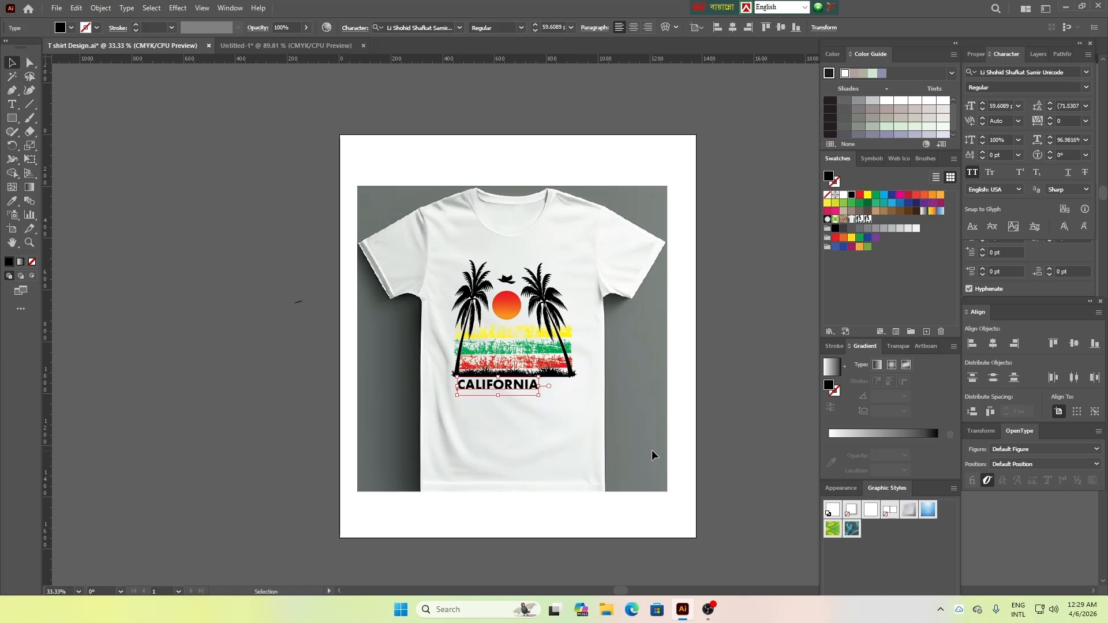
left_click_drag(506, 389, 504, 391)
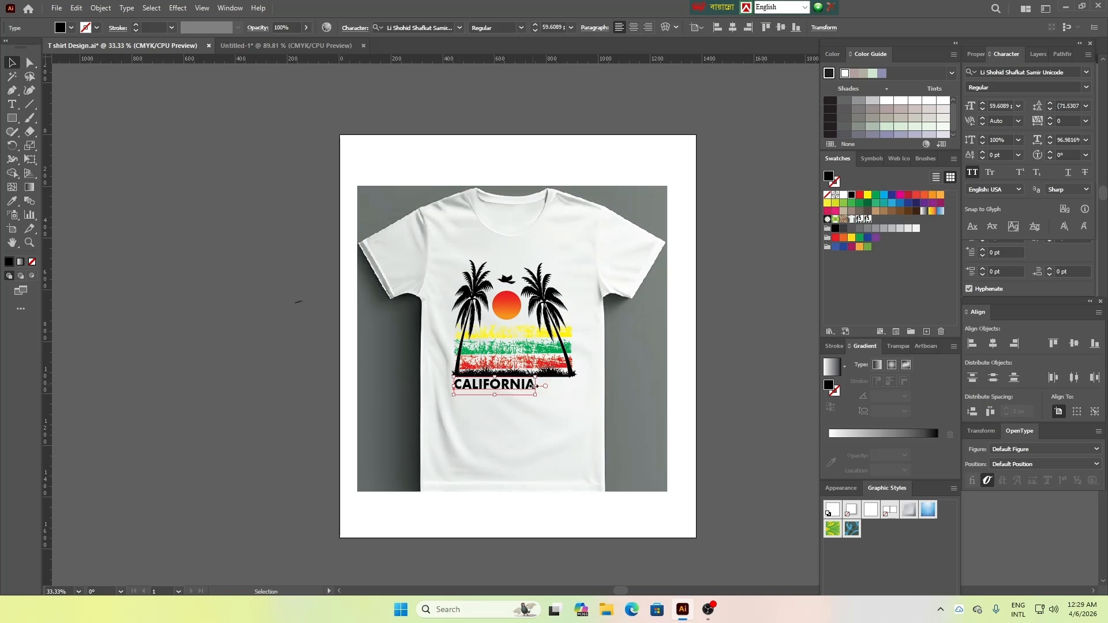
left_click_drag(539, 388, 548, 398)
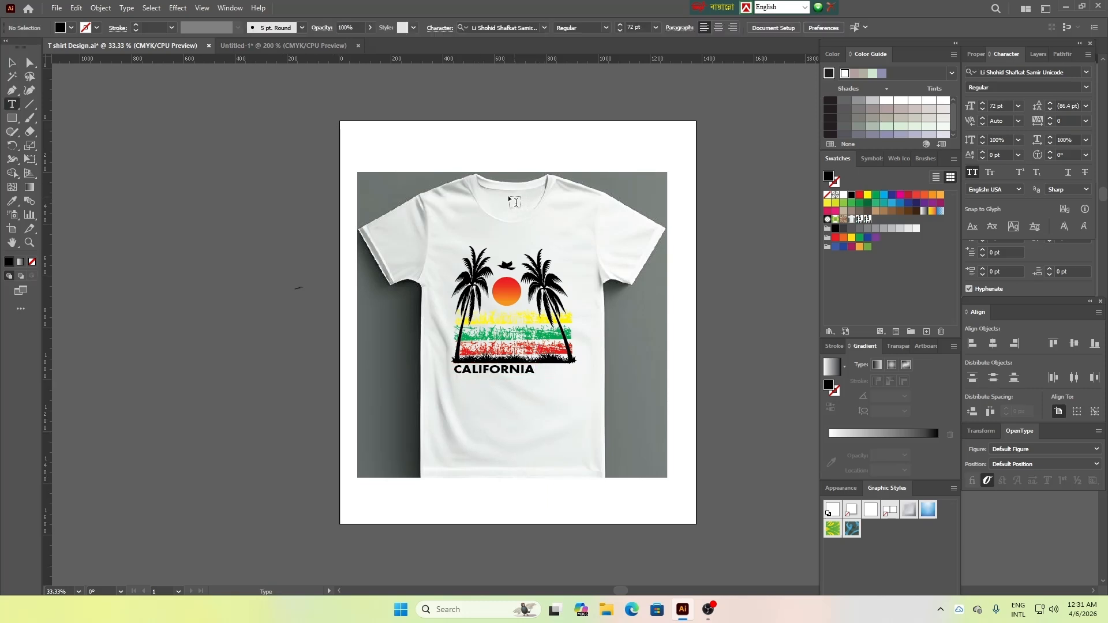
Add the two-line text "venice berch" on the blank area below the shirt and enlarge it to about 37 pt
scroll(515, 202, "down", 2)
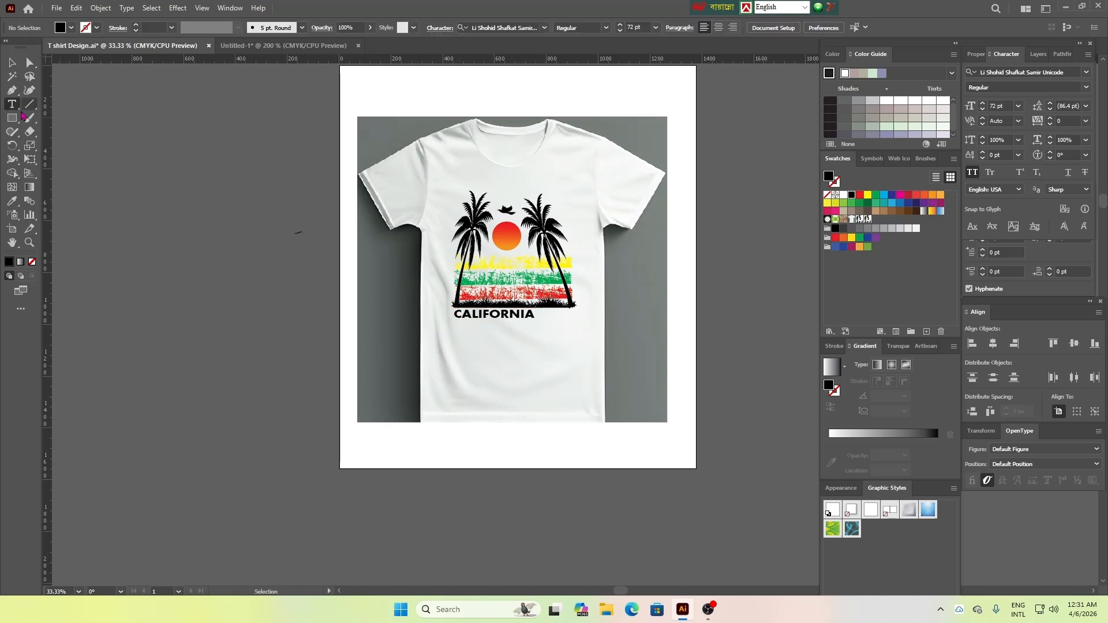
left_click(472, 442)
key("BackSpace")
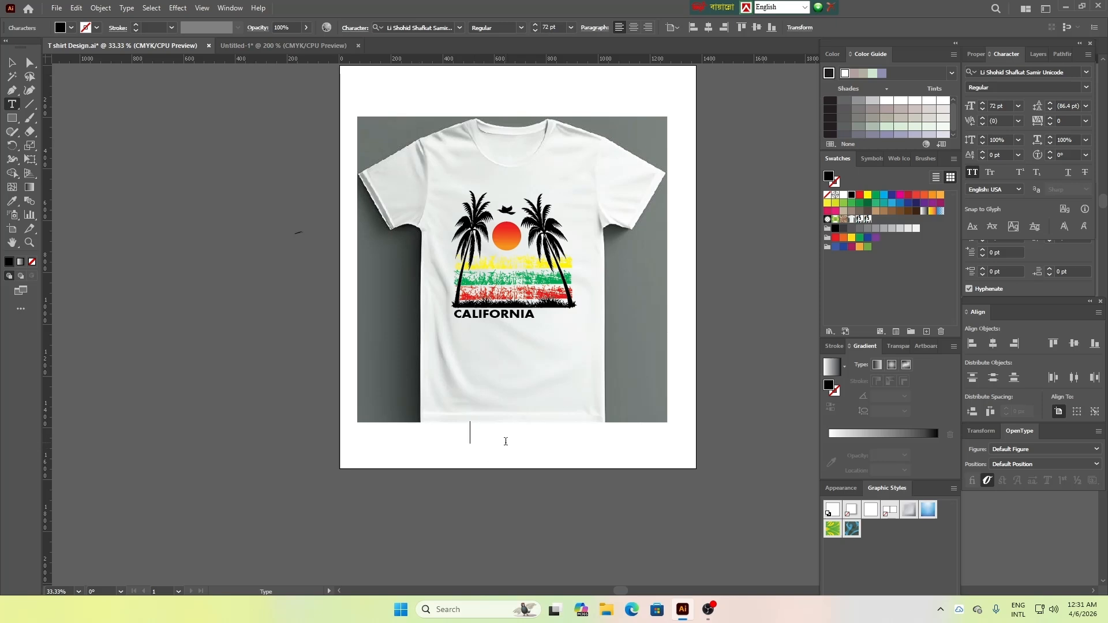
type("venice beach")
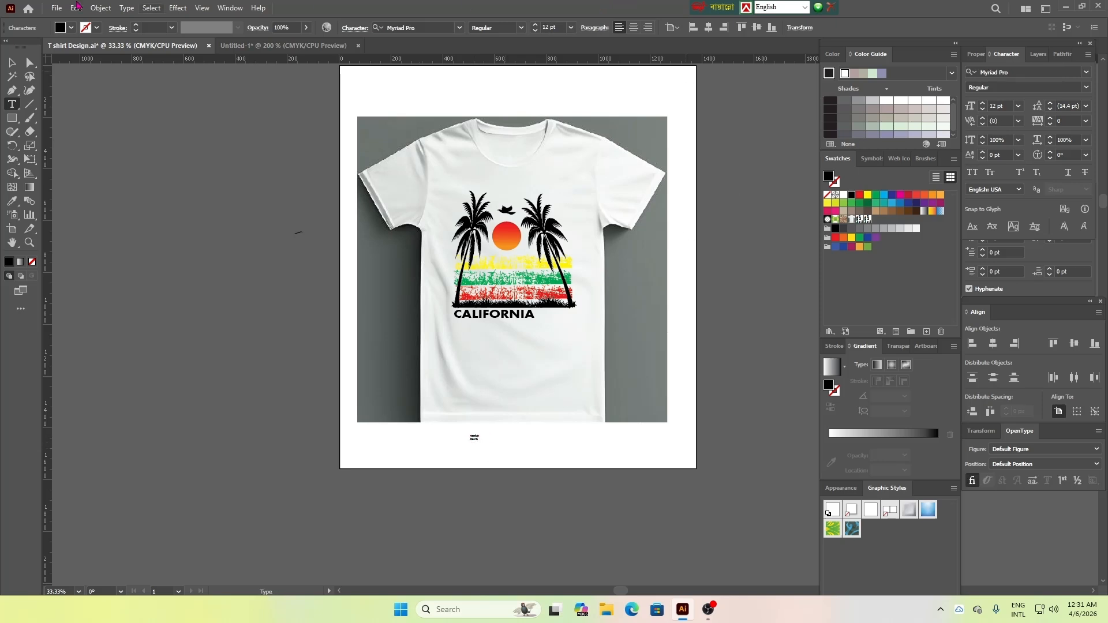
key("Escape")
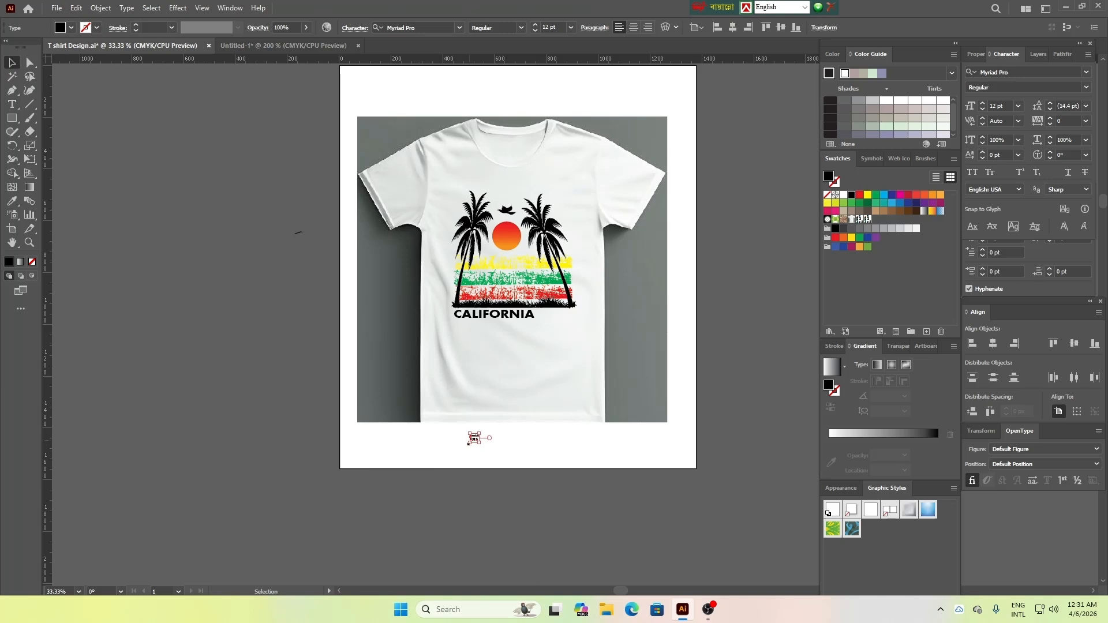
left_click_drag(481, 445, 508, 457)
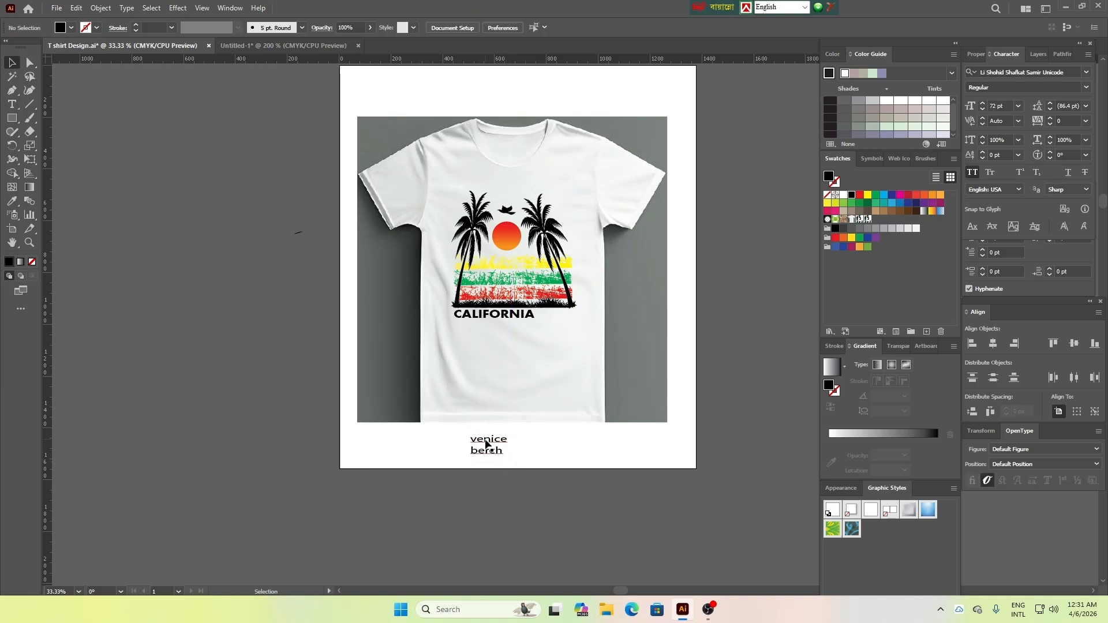
Place the "venice berch" text beside CALIFORNIA and compare the layout with the reference shirt in the other document
left_click_drag(494, 443, 563, 314)
scroll(646, 411, "up", 2)
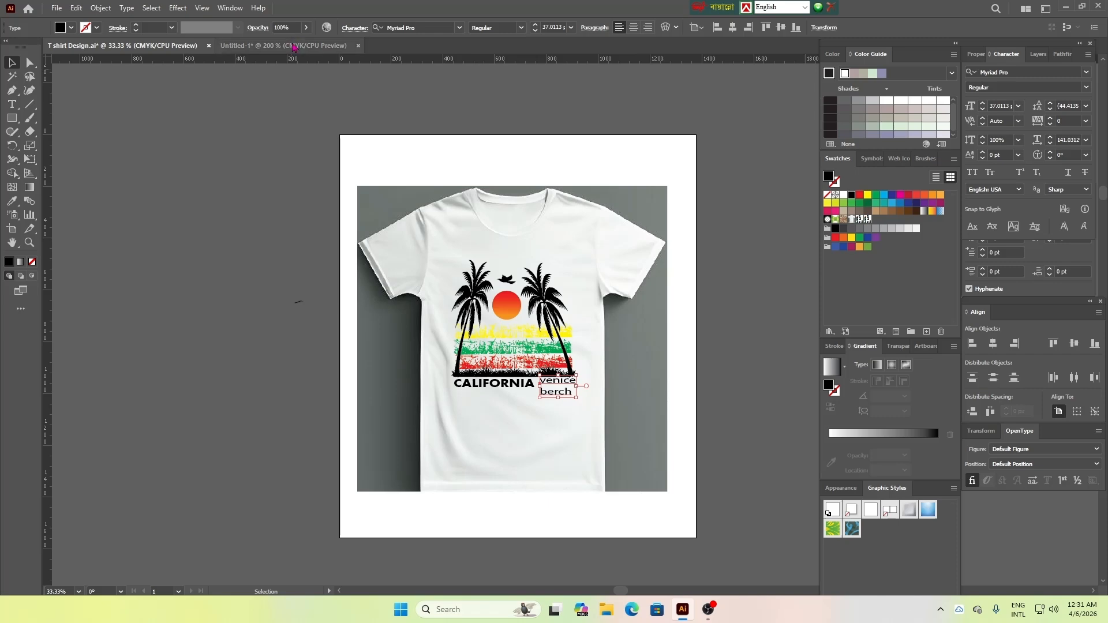
left_click(292, 46)
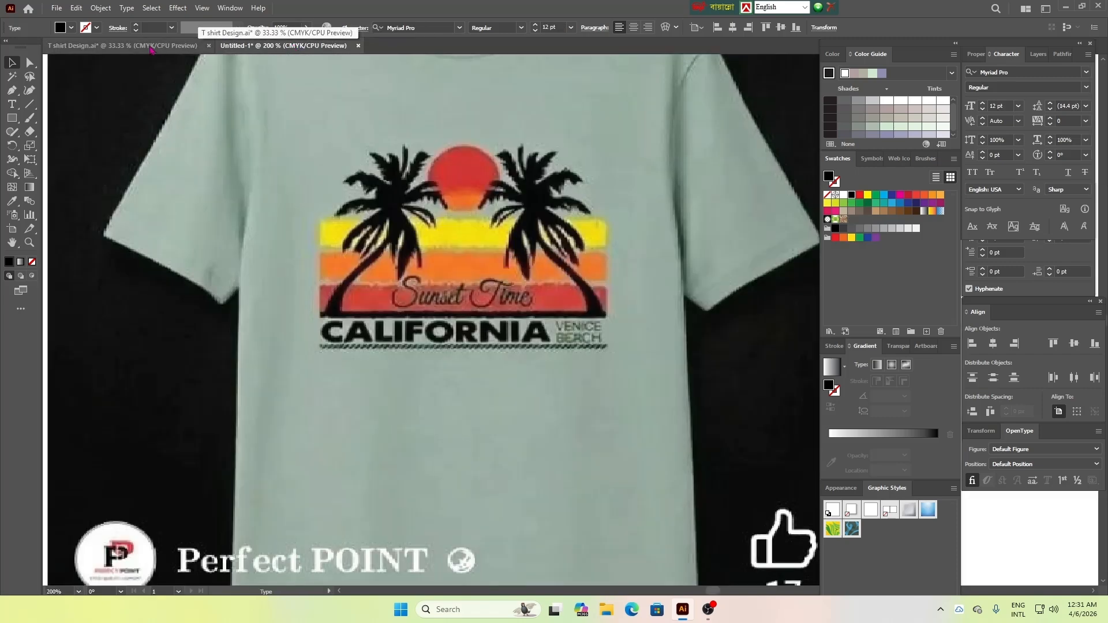
left_click(146, 50)
left_click(553, 442)
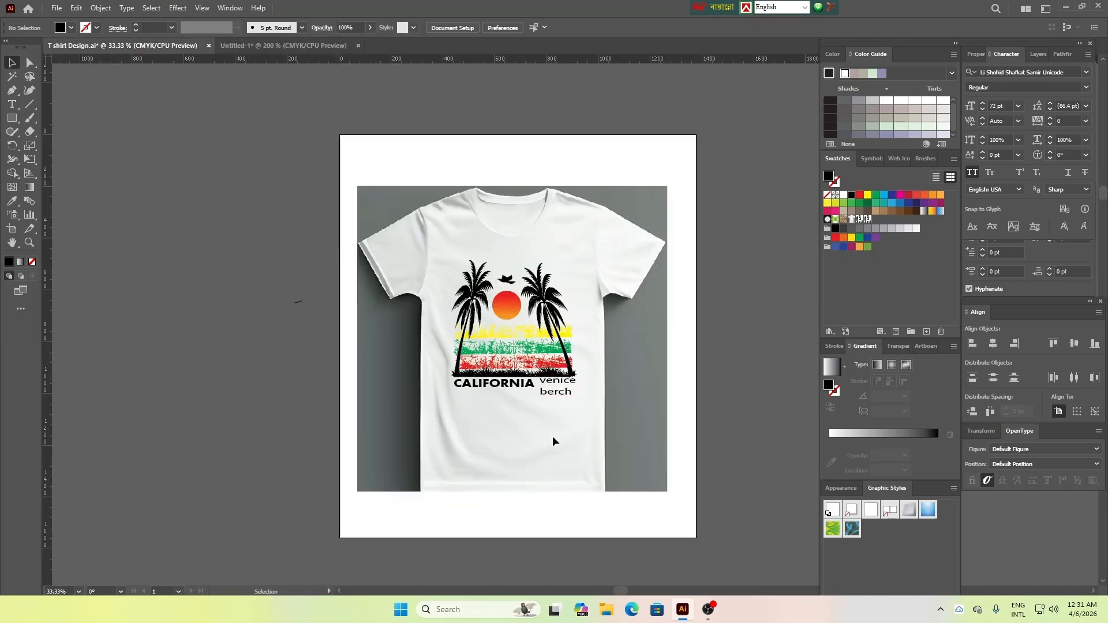
Shift the "venice berch" text slightly down, clear of the grass, and set it in All Caps
scroll(563, 442, "up", 3)
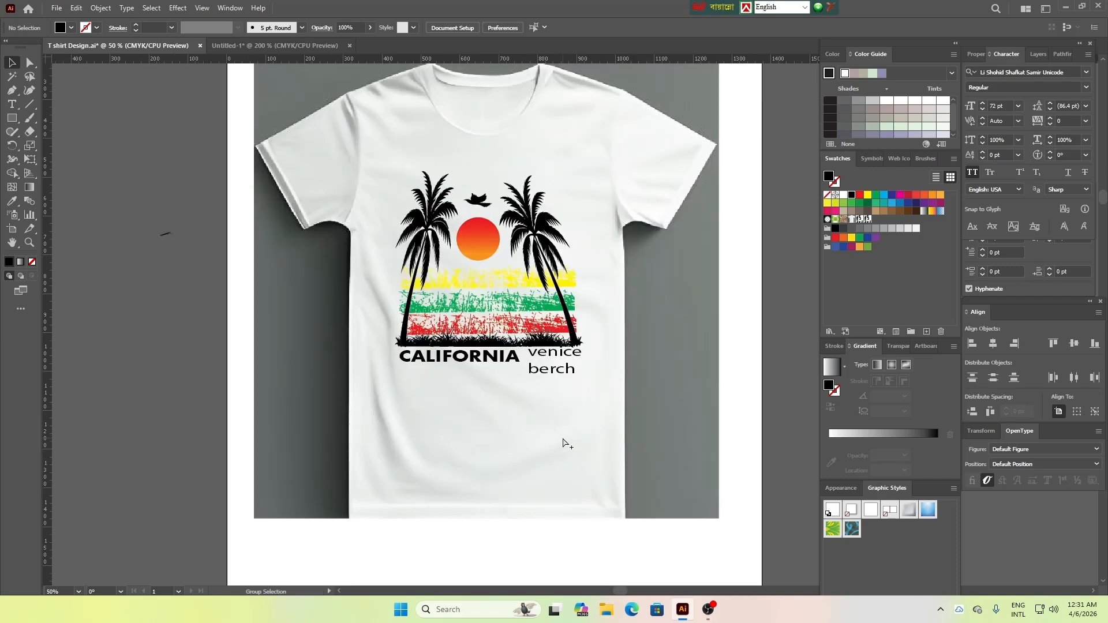
scroll(457, 452, "up", 3)
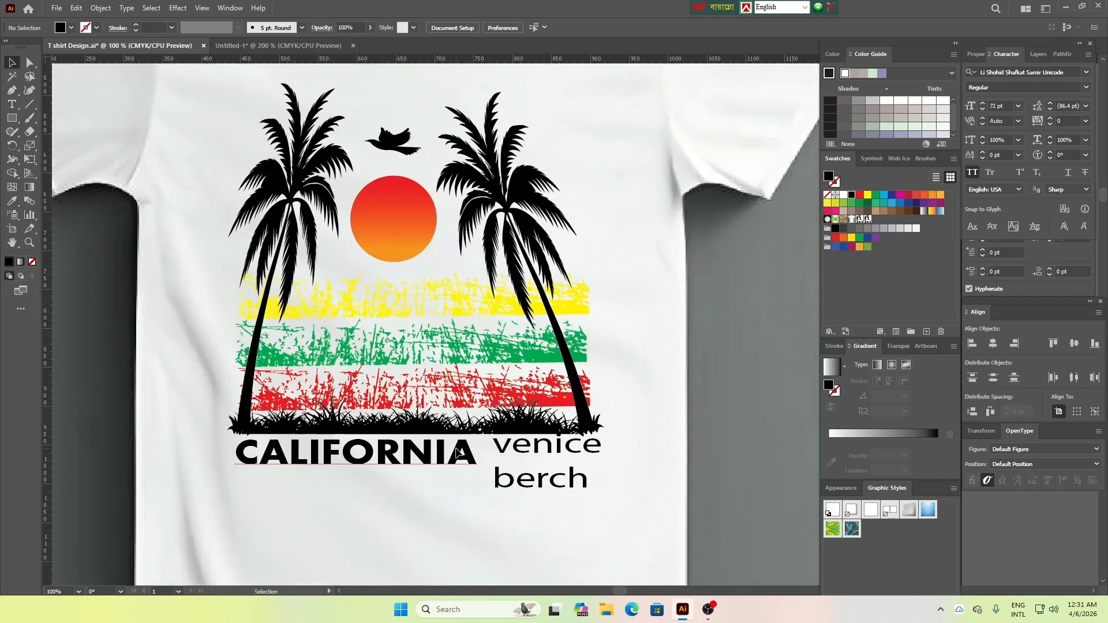
left_click_drag(622, 591, 619, 591)
scroll(654, 550, "down", 1)
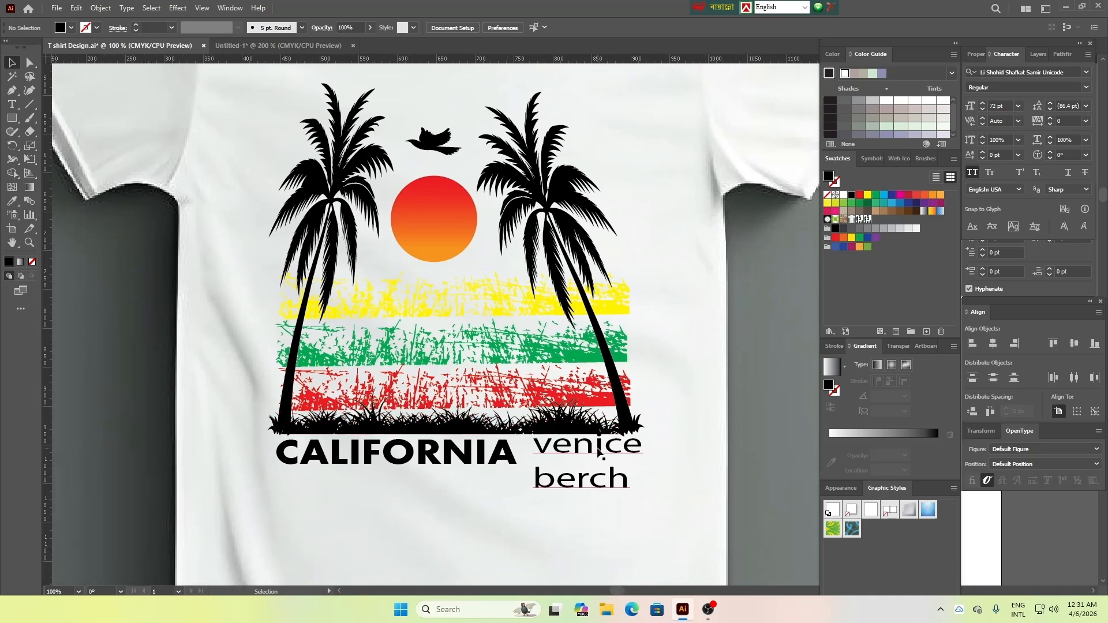
left_click_drag(637, 449, 630, 460)
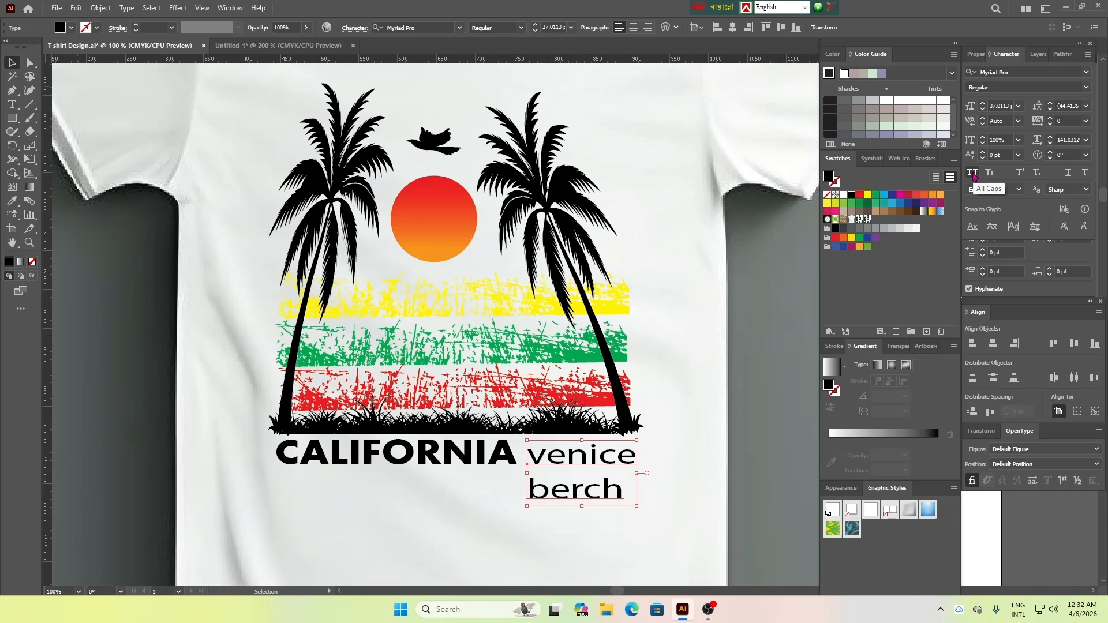
left_click(973, 173)
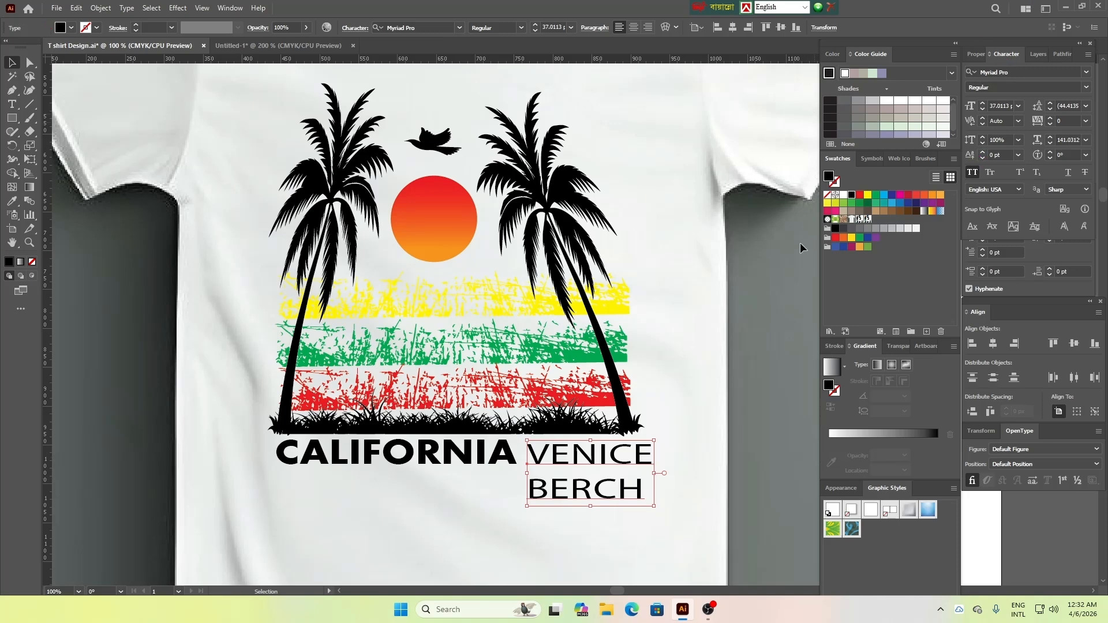
Set the VENICE BERCH text in Franklin Gothic Medium with a vertical scale of 142%
left_click(1087, 73)
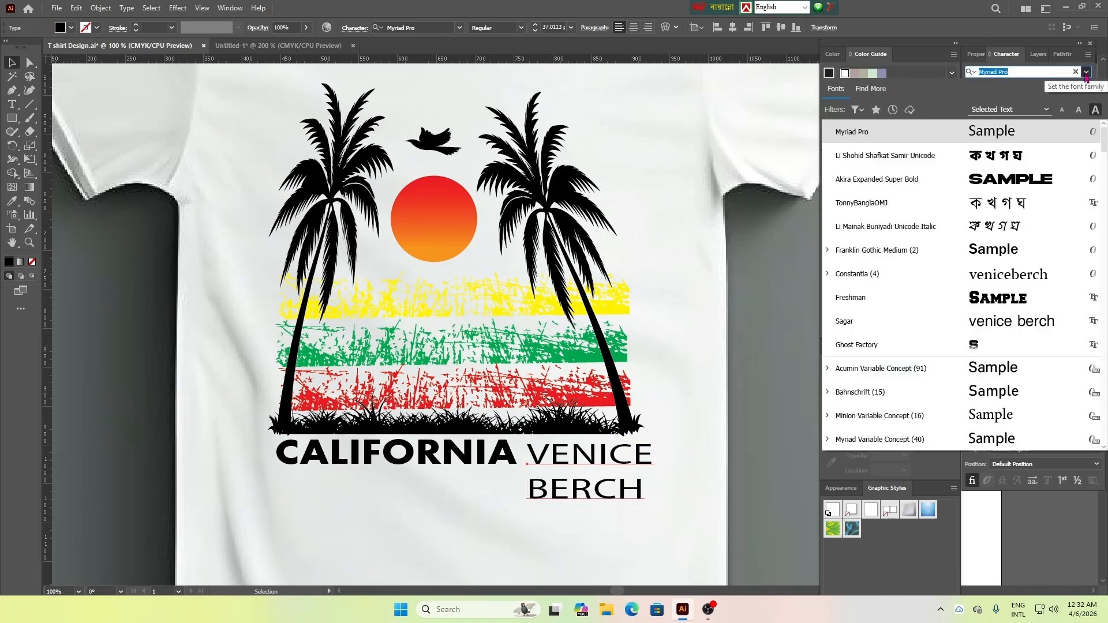
left_click(997, 260)
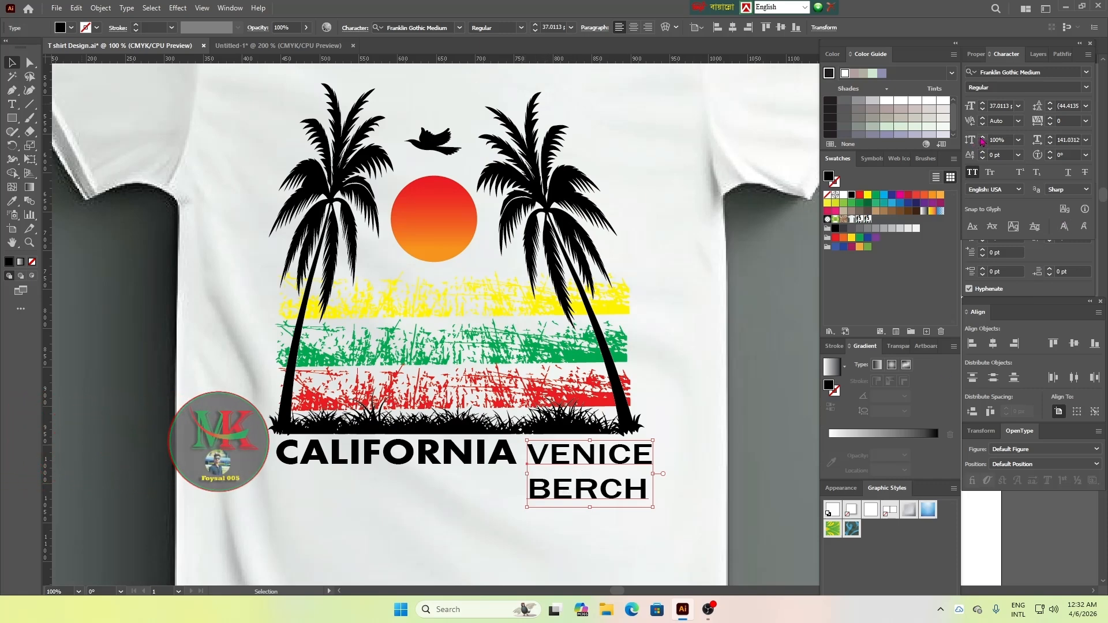
left_click(982, 137)
left_click(981, 138)
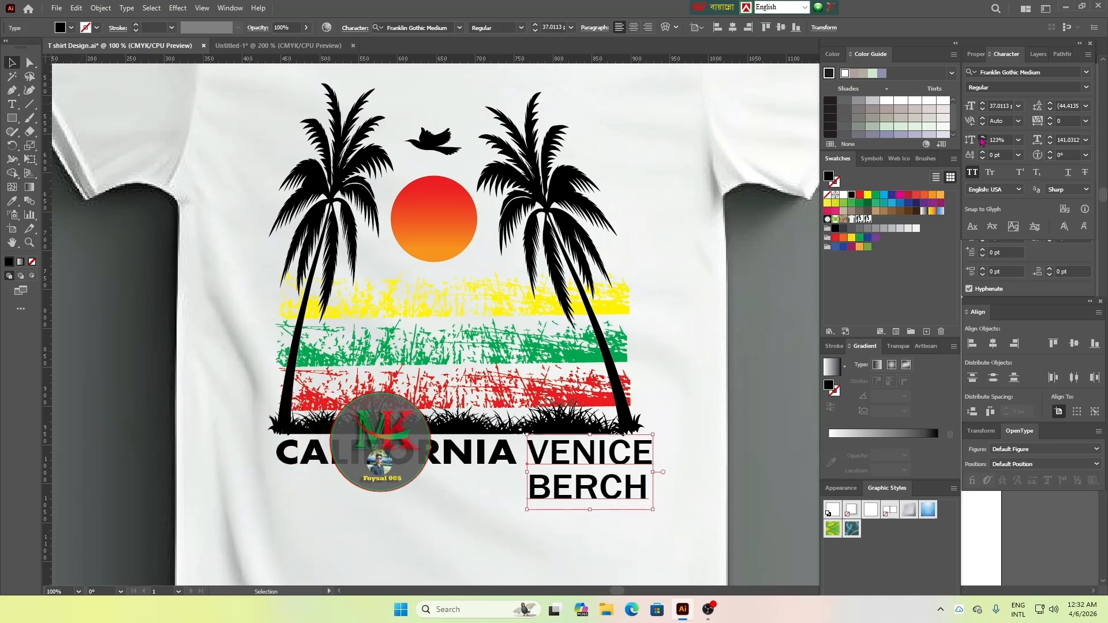
left_click(982, 137)
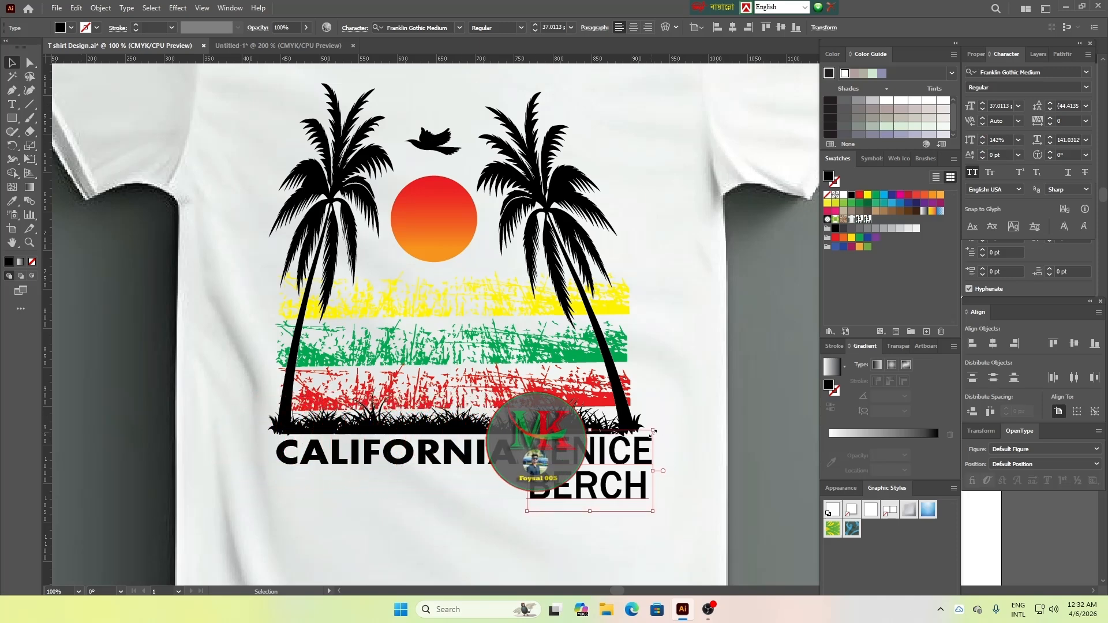
Shrink VENICE BERCH to about 19 pt and place it beside CALIFORNIA under the right palm's base
left_click_drag(653, 430, 625, 459)
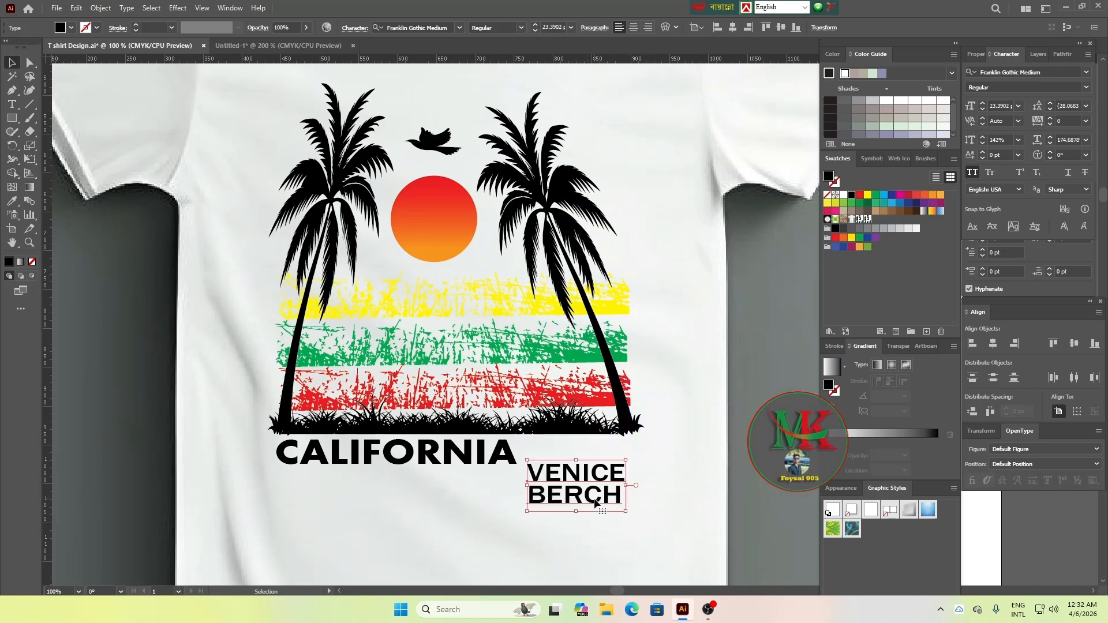
left_click_drag(597, 502, 620, 468)
left_click(615, 487)
left_click_drag(588, 460, 607, 462)
left_click(677, 488)
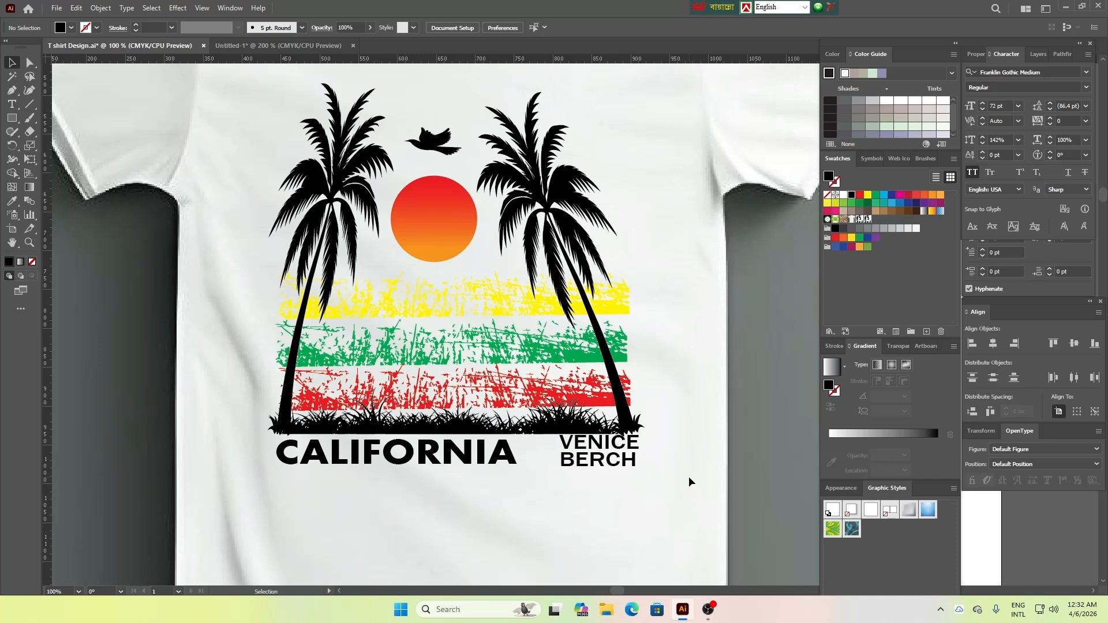
Reduce VENICE BERCH further to about 13.5 pt and fit it within CALIFORNIA's height under the grass
left_click(641, 451)
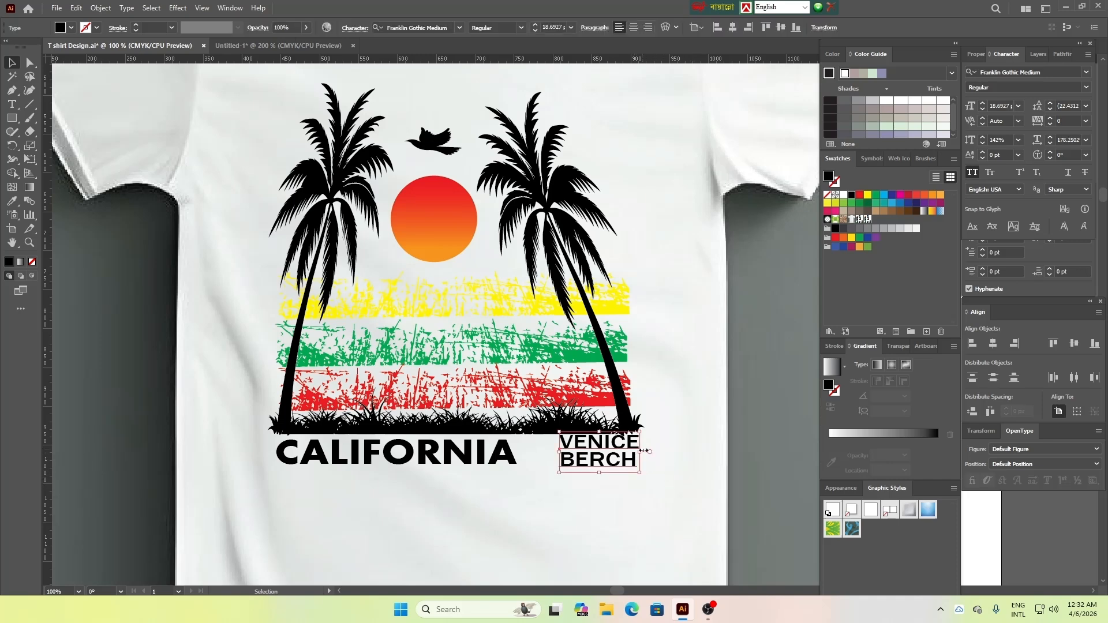
left_click_drag(643, 450, 567, 450)
left_click(645, 468)
left_click(659, 484)
left_click(608, 469)
left_click(634, 474)
left_click(623, 457)
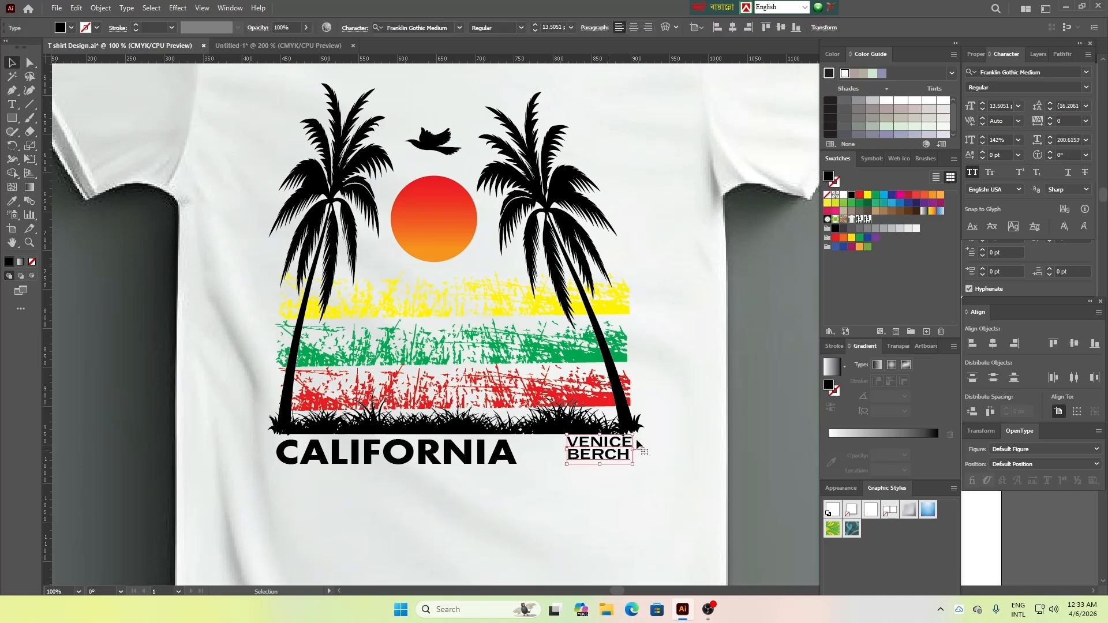
Set the vertical scale of the VENICE BERCH text to 116%
left_click(983, 144)
left_click(983, 143)
left_click(983, 143)
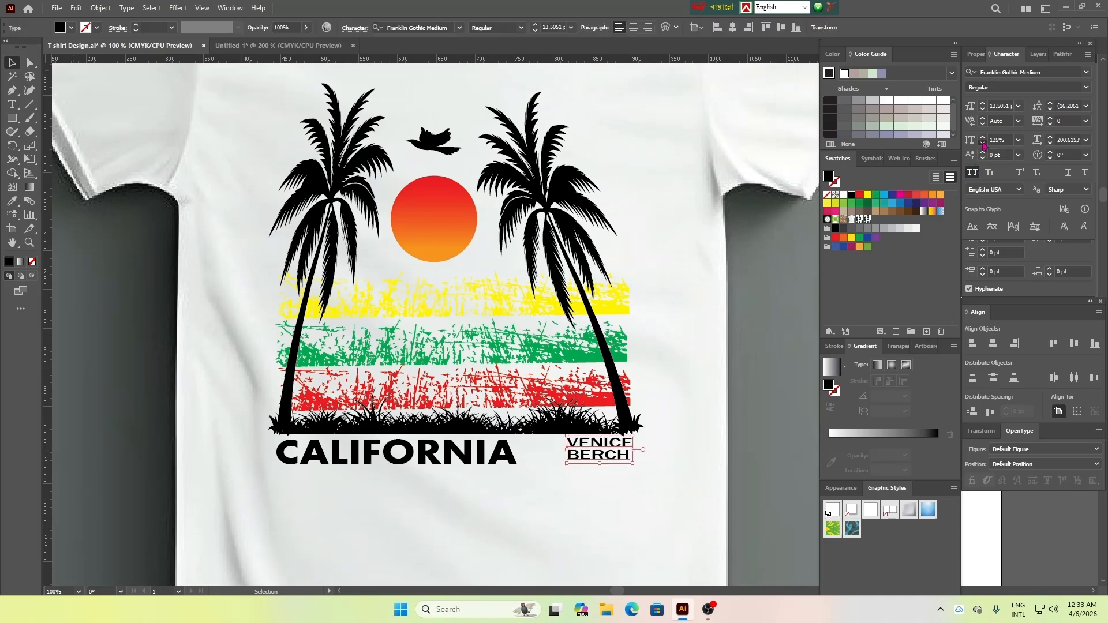
left_click(983, 144)
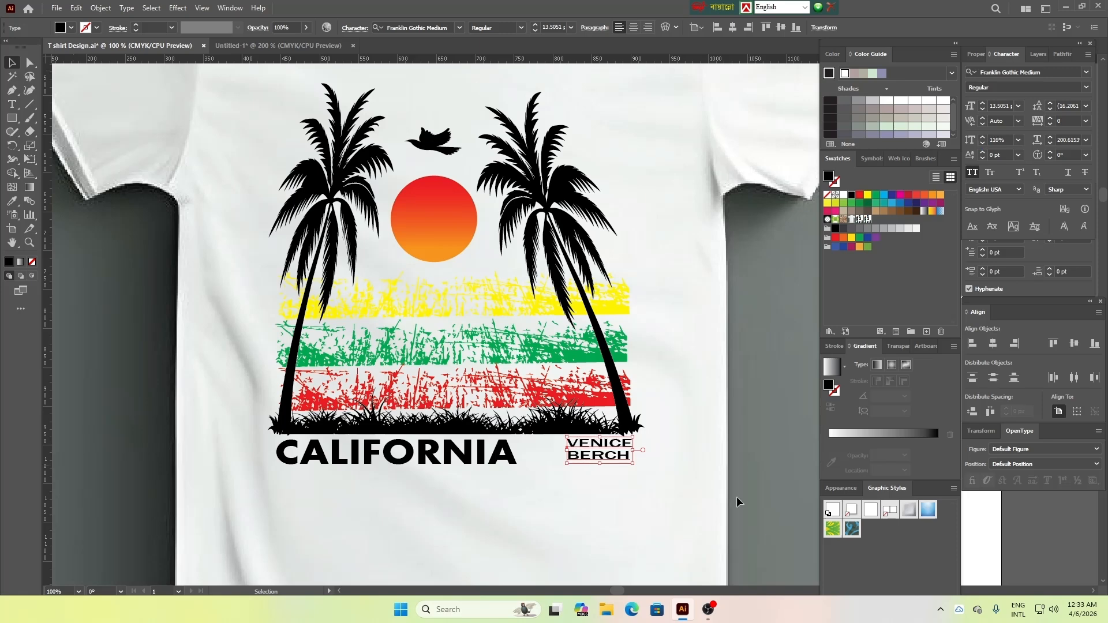
left_click(669, 524)
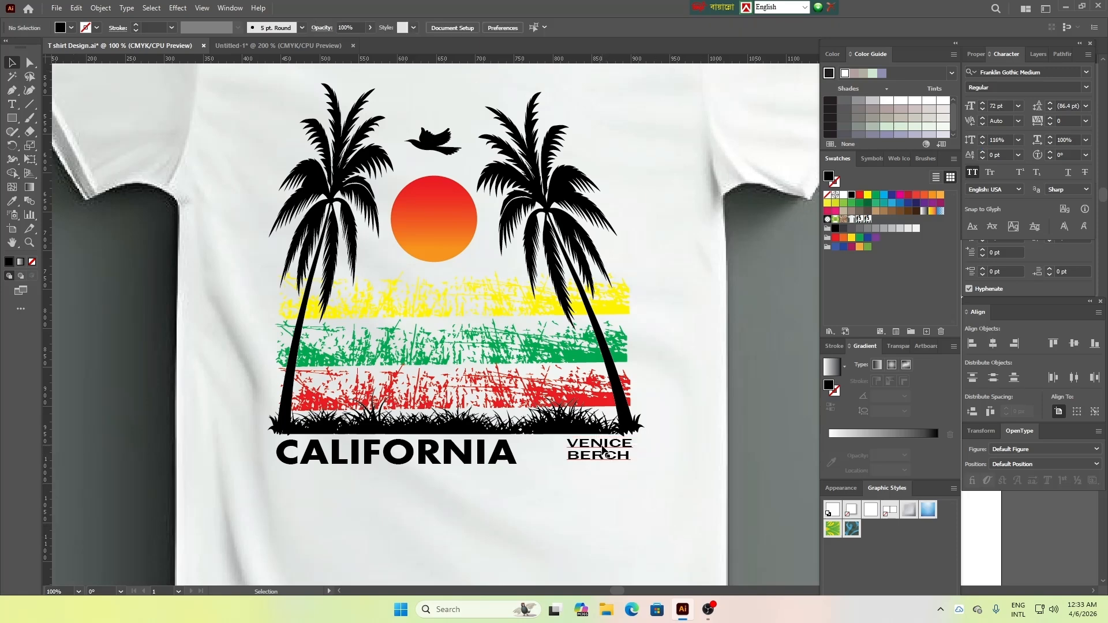
Nudge VENICE BERCH slightly up toward the grass and shift CALIFORNIA slightly to the right
left_click(604, 455)
left_click_drag(600, 436, 600, 435)
left_click(615, 475)
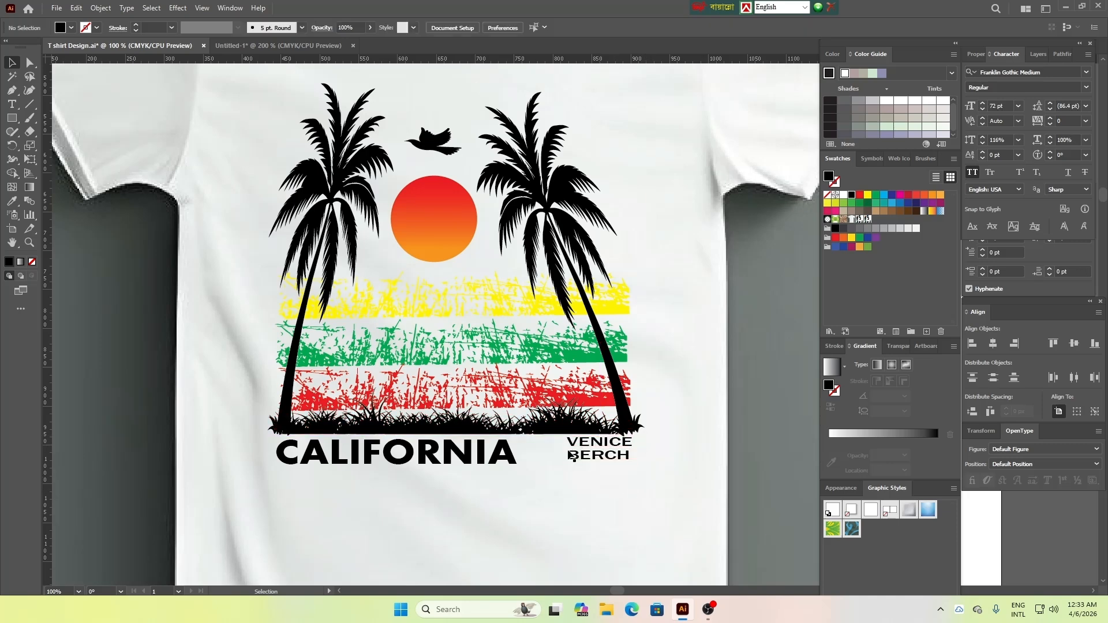
left_click_drag(495, 459, 512, 456)
left_click(530, 520)
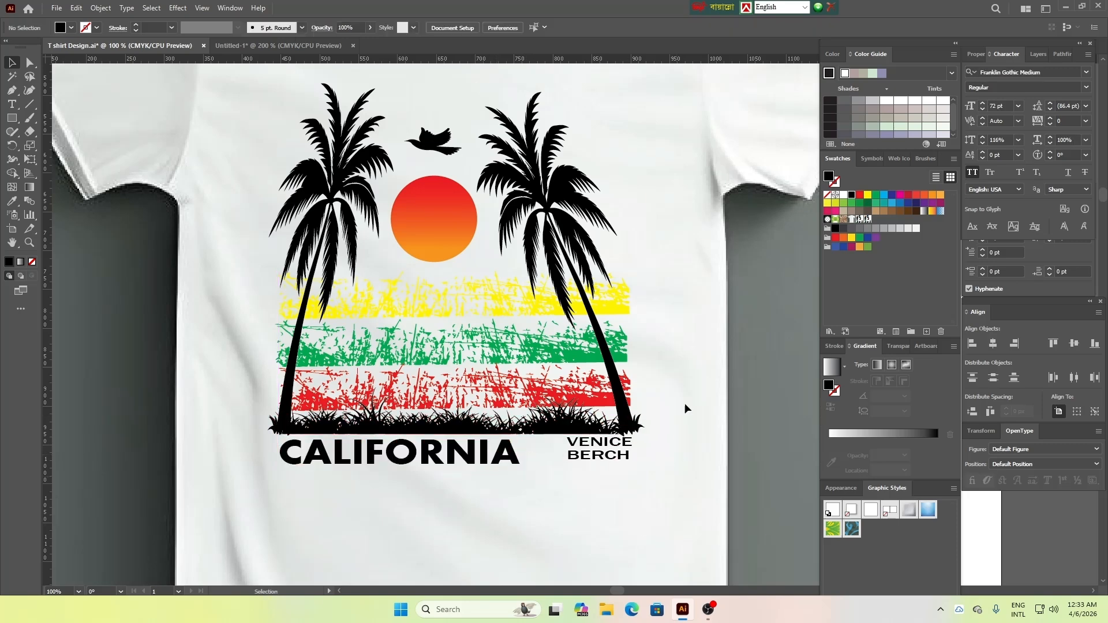
Draw a thin black rectangle under the CALIFORNIA and VENICE BERCH lettering, about 457 px wide and 5.6 px tall
left_click(12, 119)
left_click(69, 119)
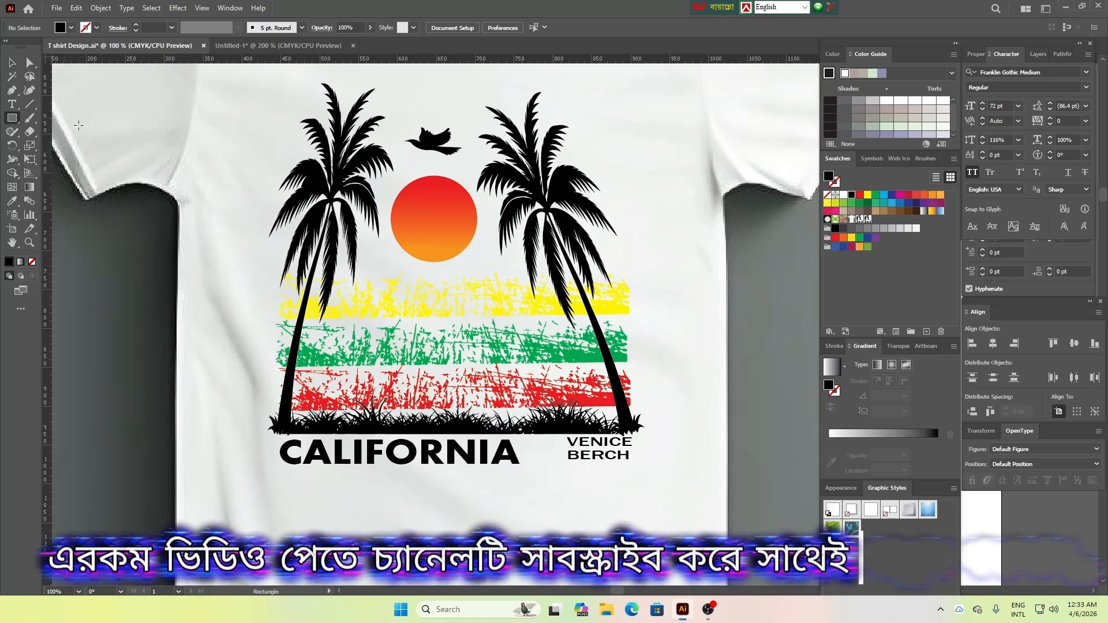
left_click_drag(270, 474, 633, 478)
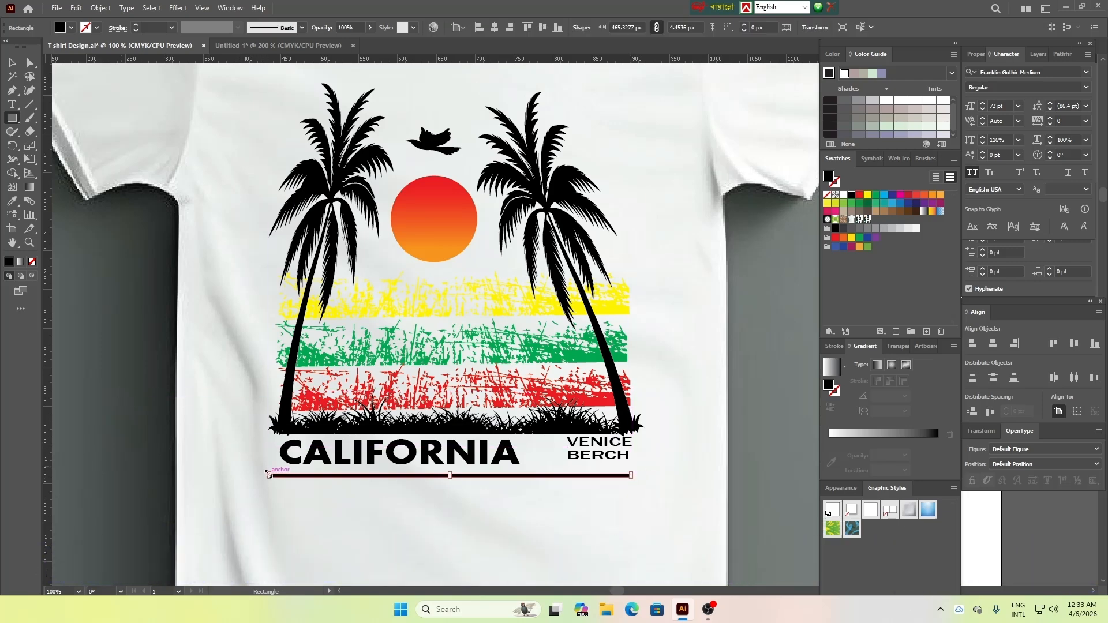
left_click_drag(269, 474, 276, 470)
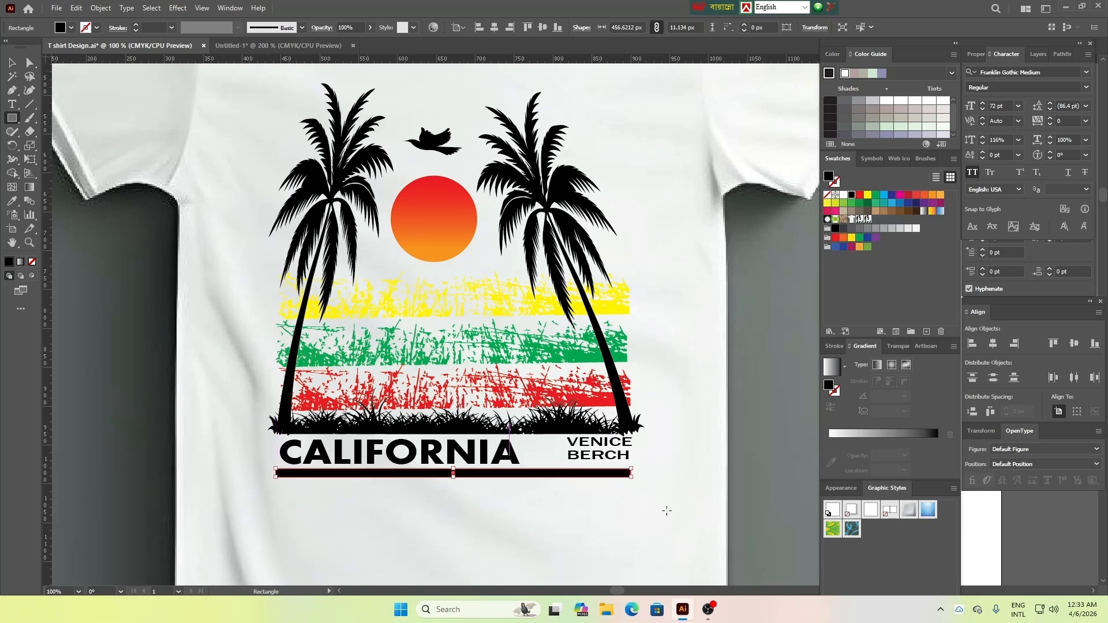
left_click_drag(453, 470, 455, 472)
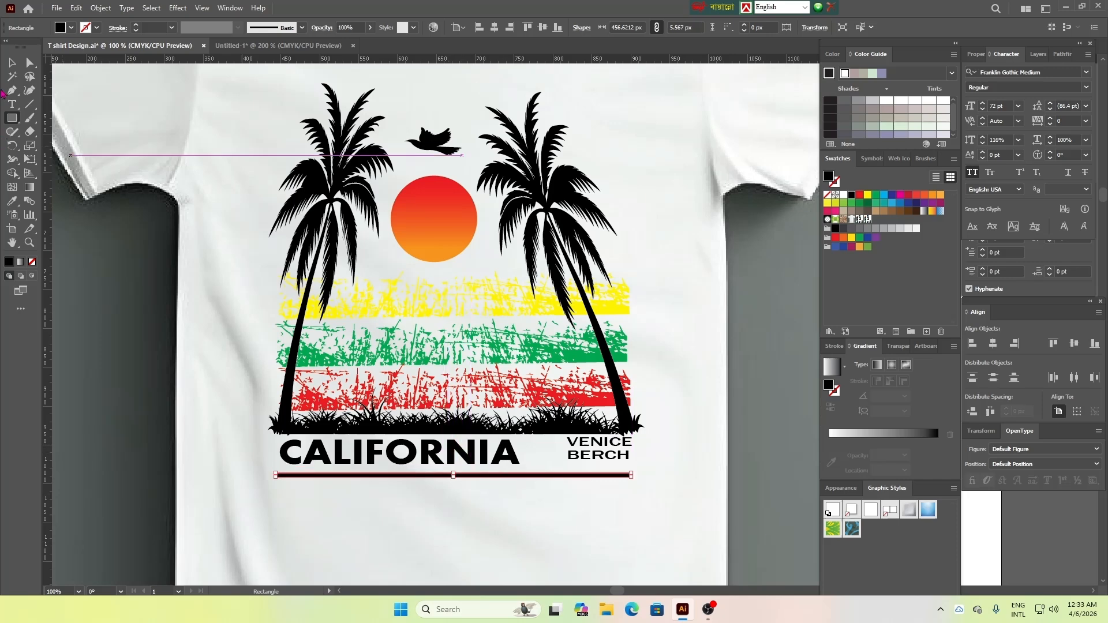
Move the black bar up close beneath the lettering and raise CALIFORNIA slightly clear of it
left_click(12, 62)
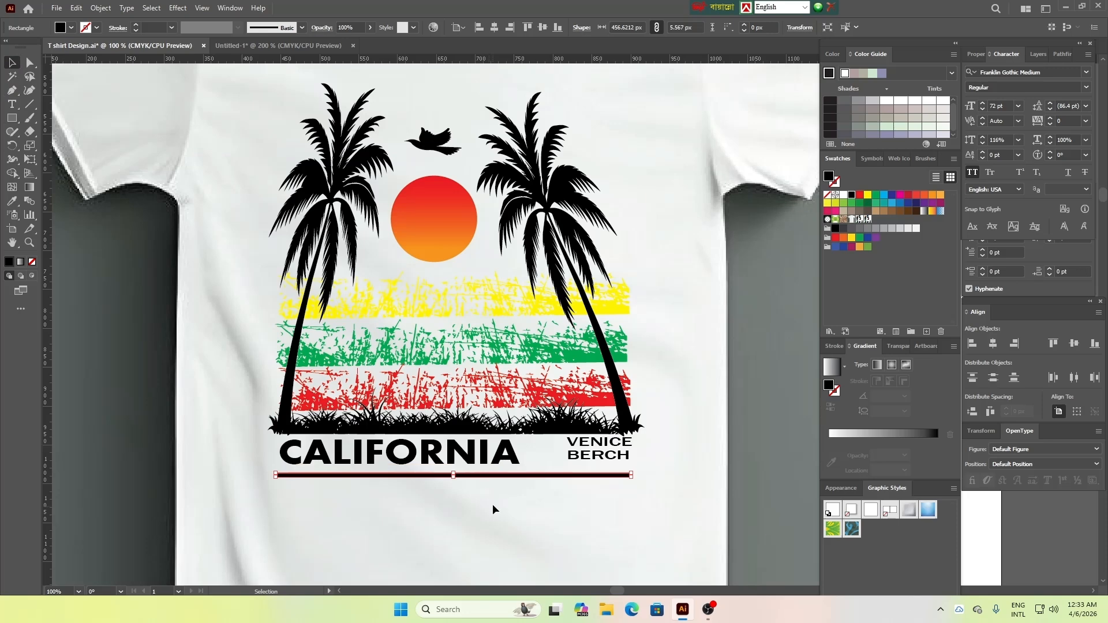
left_click(493, 504)
mouse_move(463, 474)
left_mouse_down()
mouse_move(462, 484)
mouse_move(464, 467)
left_mouse_up()
left_click(511, 517)
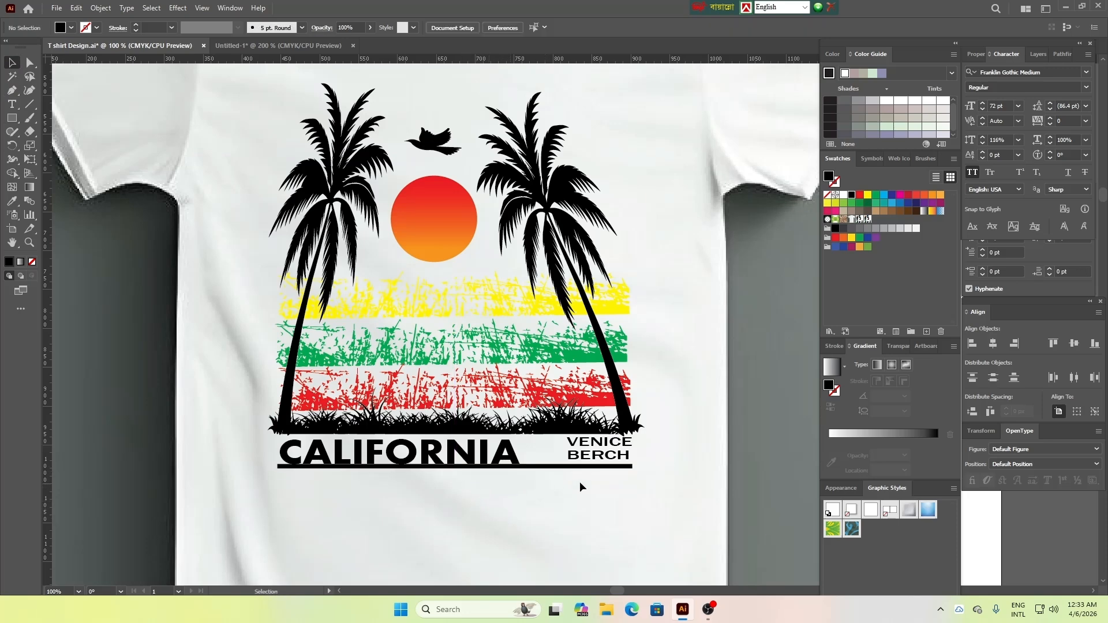
left_click(454, 457)
left_click_drag(454, 456, 453, 454)
left_click(473, 528)
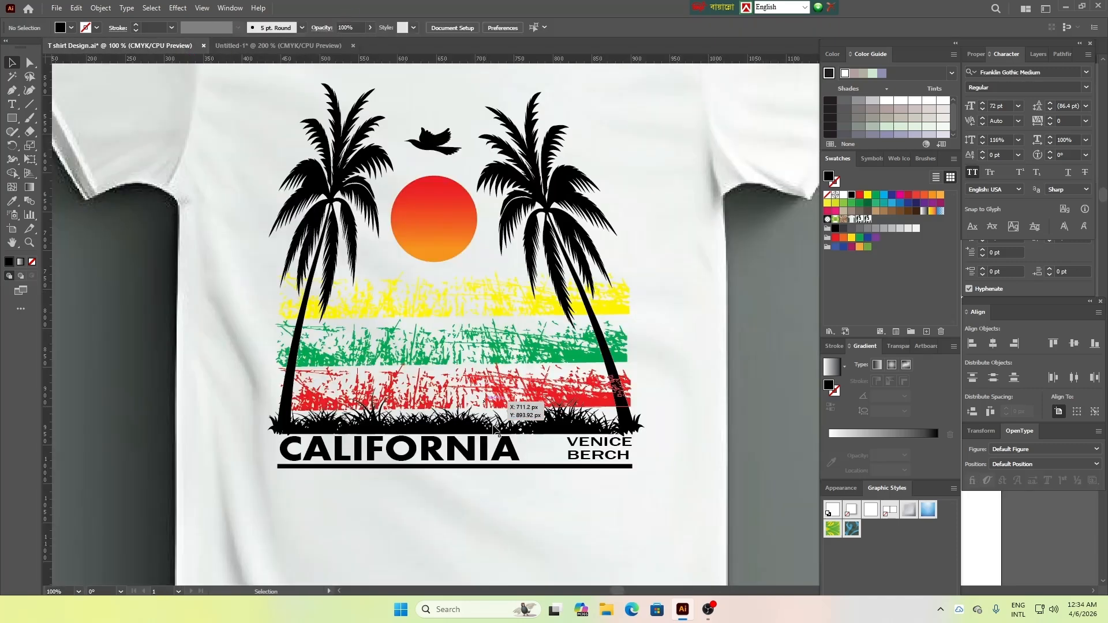
Fine-tune the black bar's height so it sits slightly closer beneath the lettering with a small gap
left_click(515, 467)
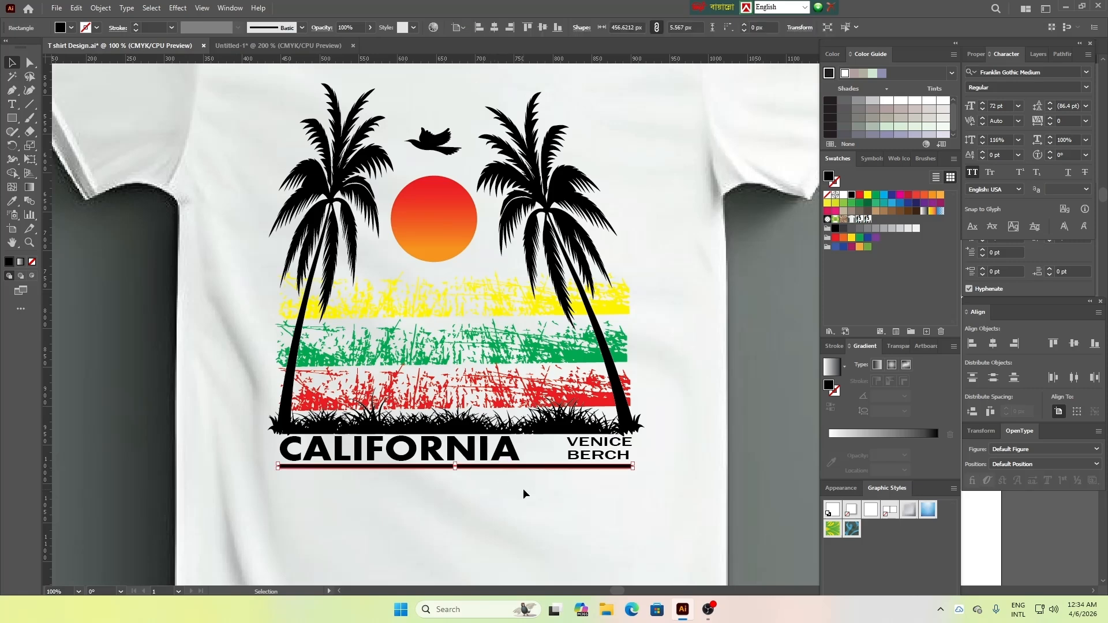
key("Up")
key("Up")
key("Up")
key("Up")
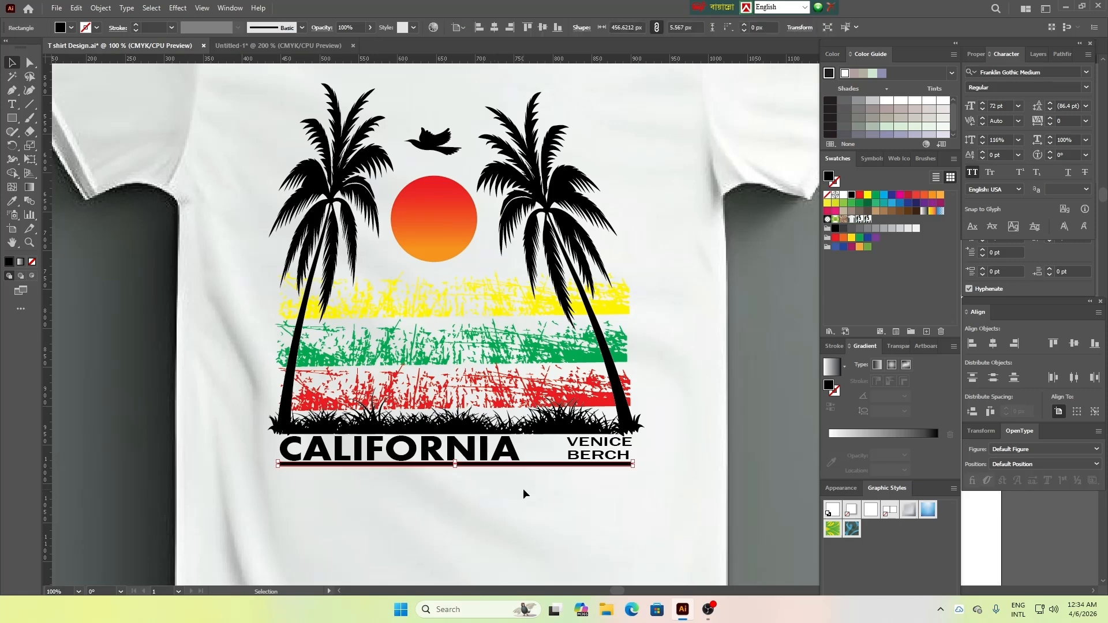
left_click(590, 515)
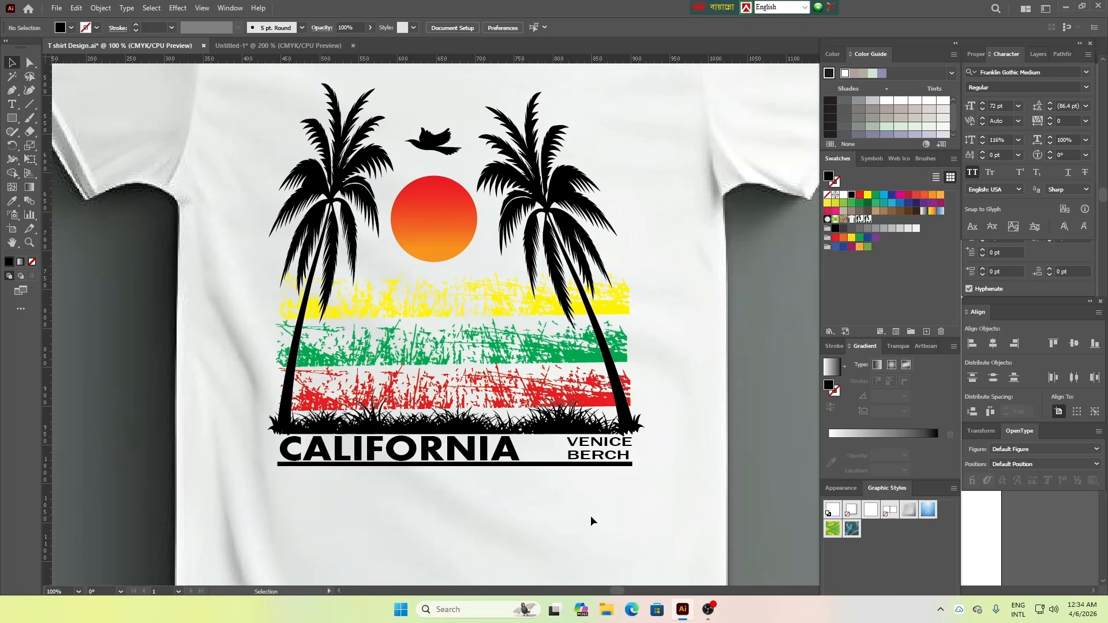
left_click(485, 466)
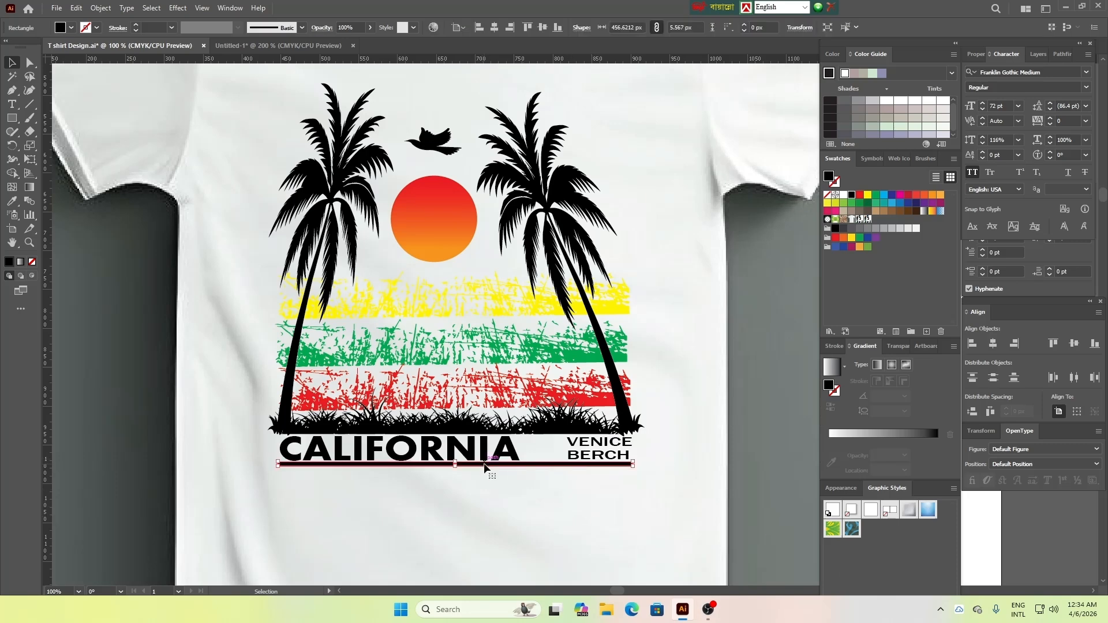
key("Down")
key("Down")
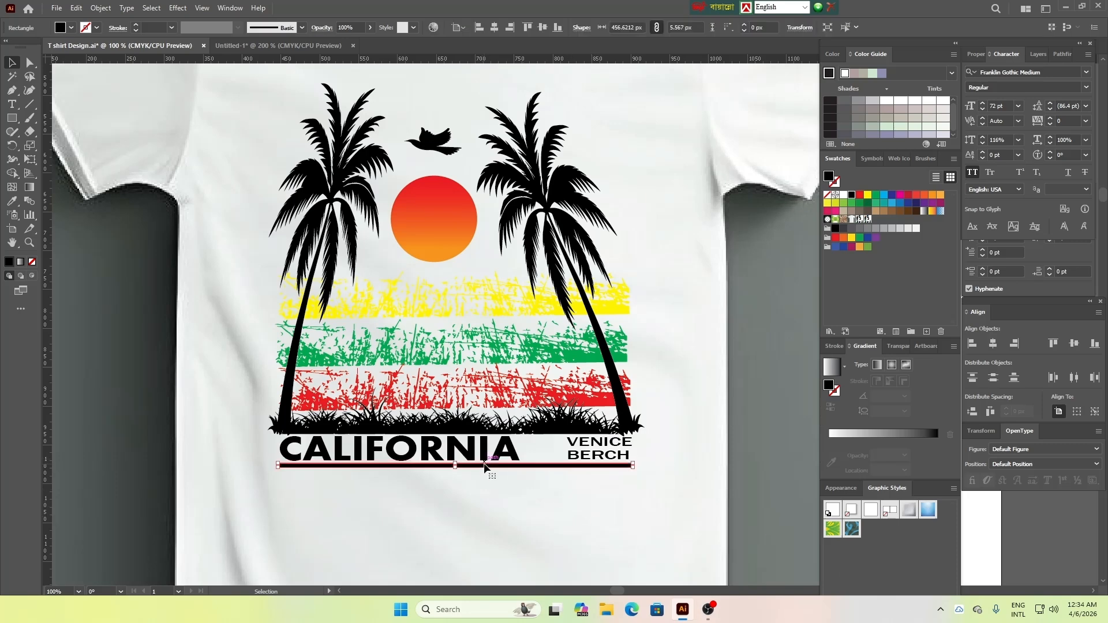
left_click(672, 508)
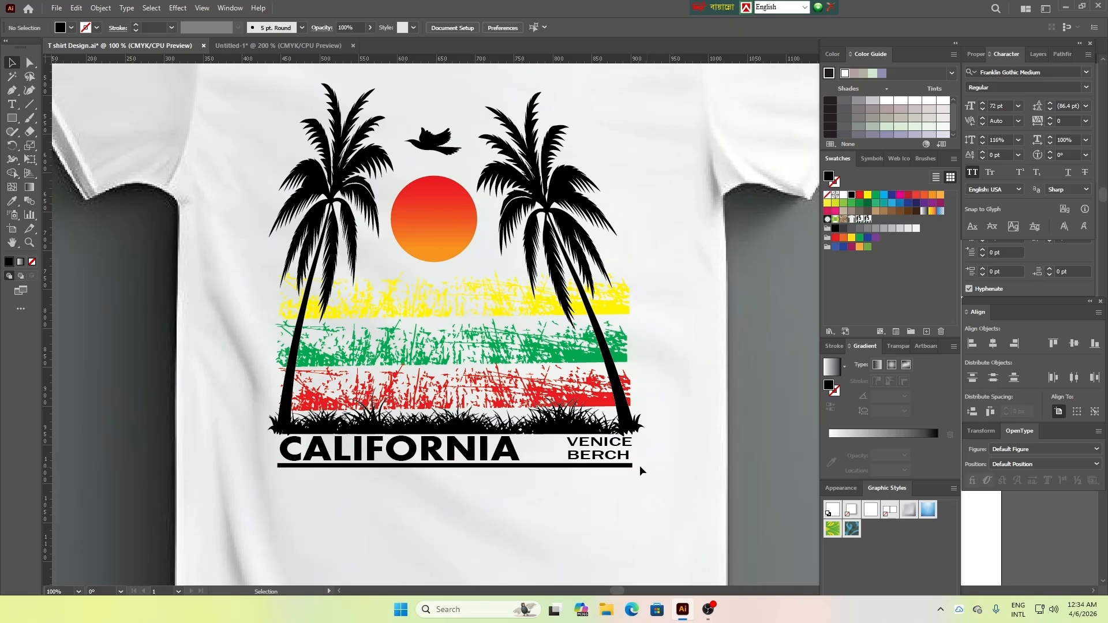
Widen VENICE BERCH and CALIFORNIA toward each other to close the gap between them above the bar
left_click(597, 449)
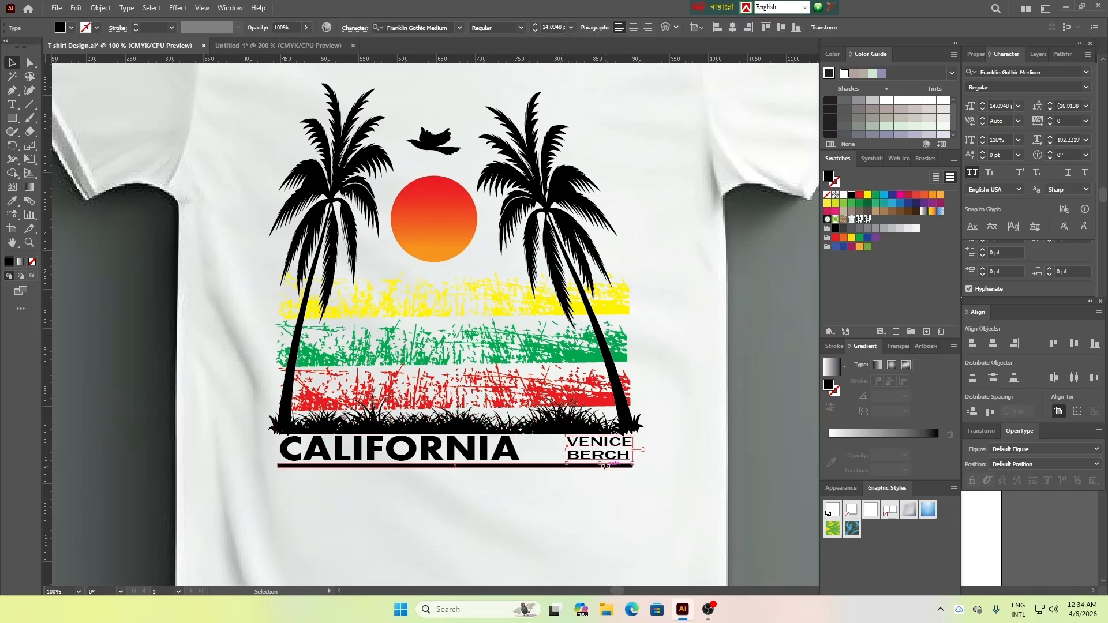
left_click_drag(604, 466, 552, 448)
left_click(510, 456)
left_click(567, 455)
left_click(635, 518)
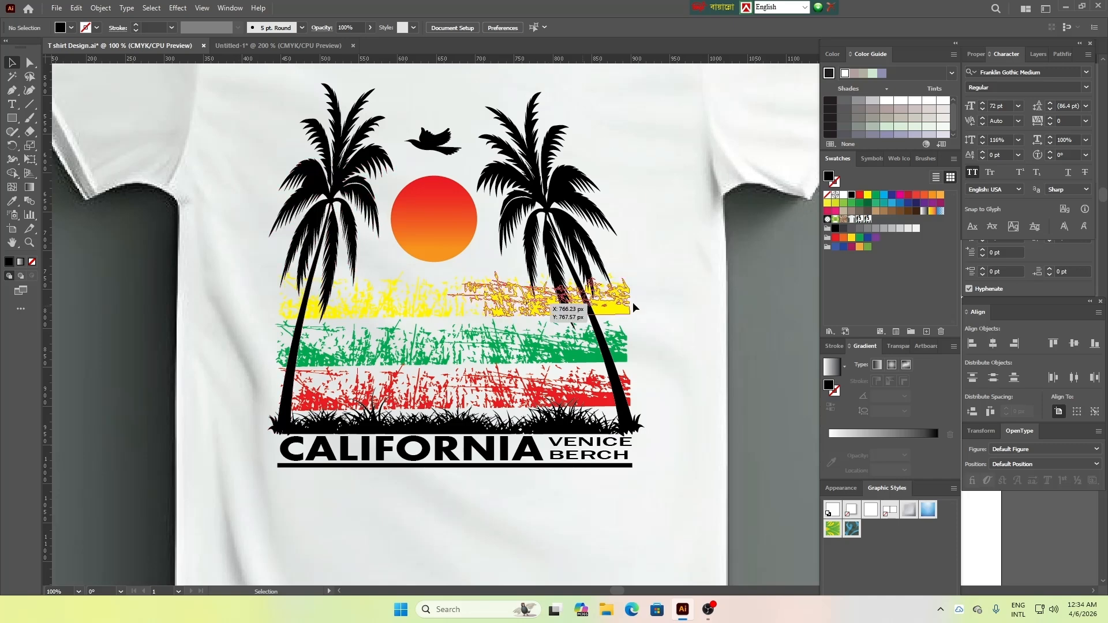
Compare the T-shirt design with the reference shirt in the other open document
left_click(305, 46)
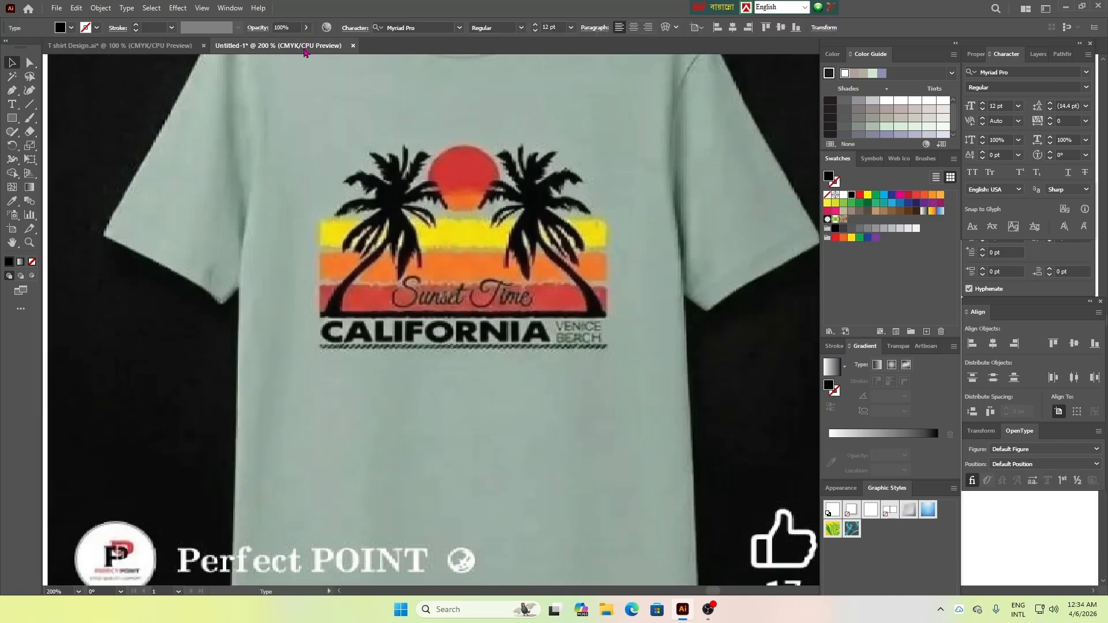
left_click(190, 47)
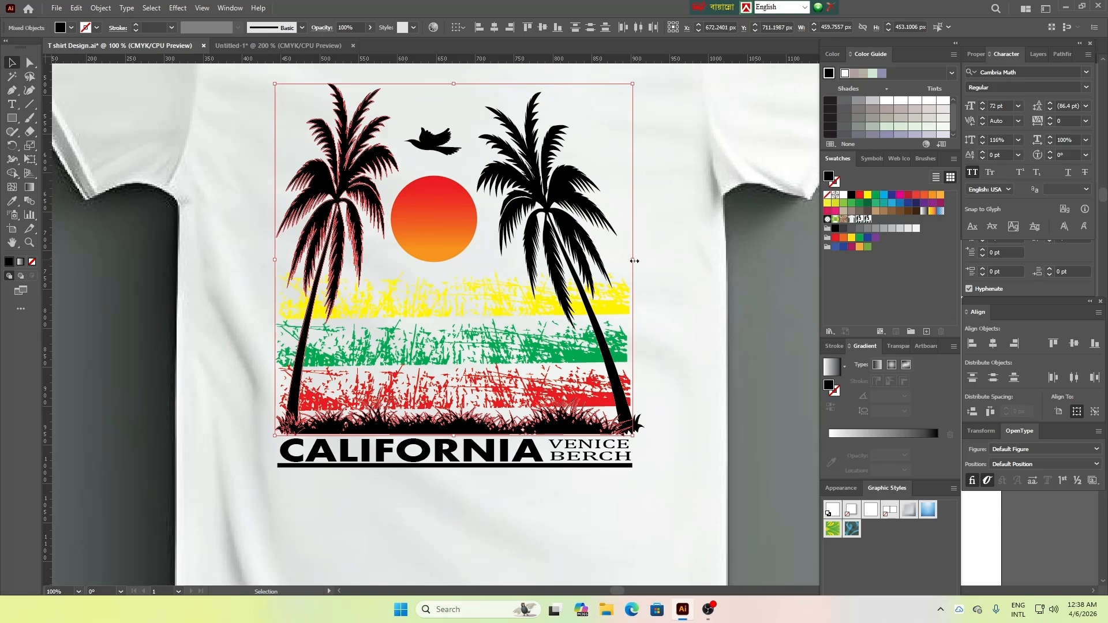
left_click_drag(634, 260, 634, 262)
left_click(693, 313)
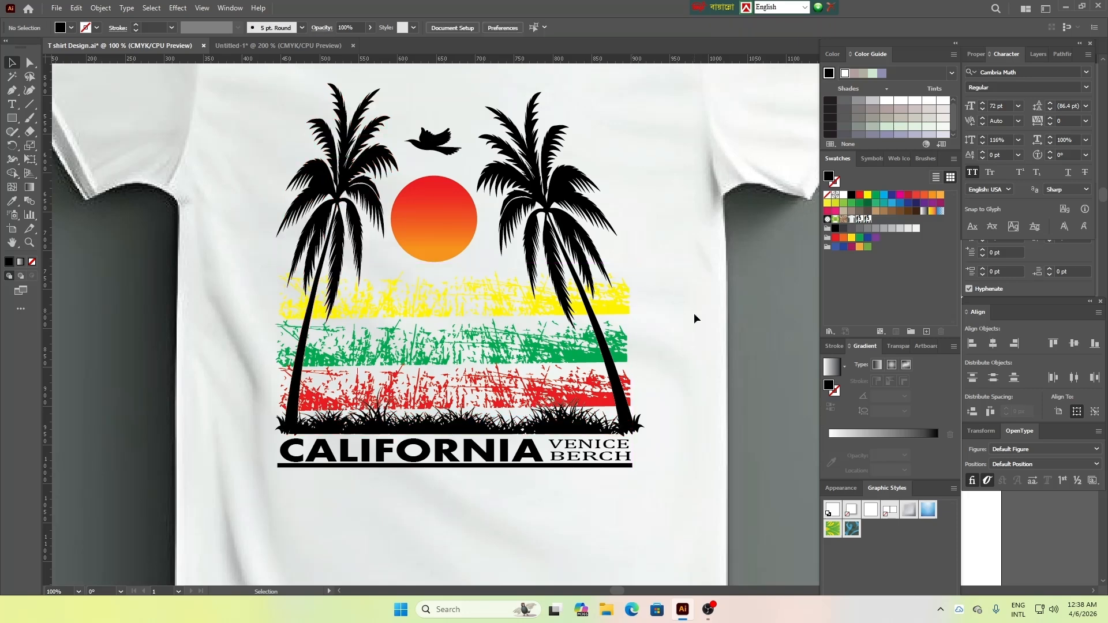
Shift the right palm slightly inward so its base lines up with the end of the lettering and bar
left_click(623, 414)
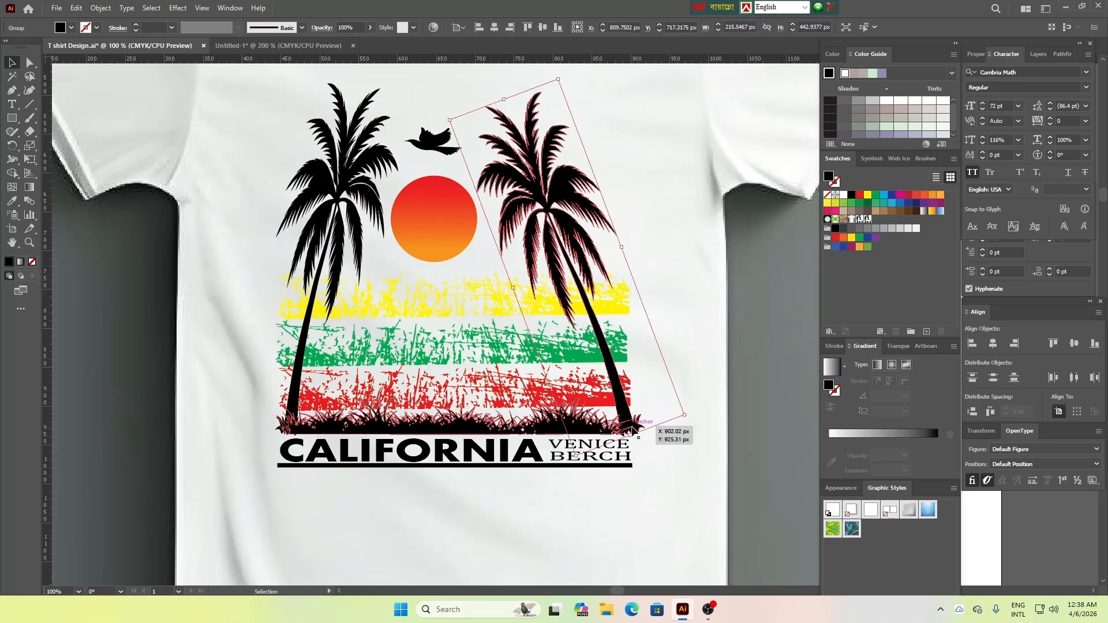
left_click_drag(622, 397, 612, 395)
left_click(681, 459)
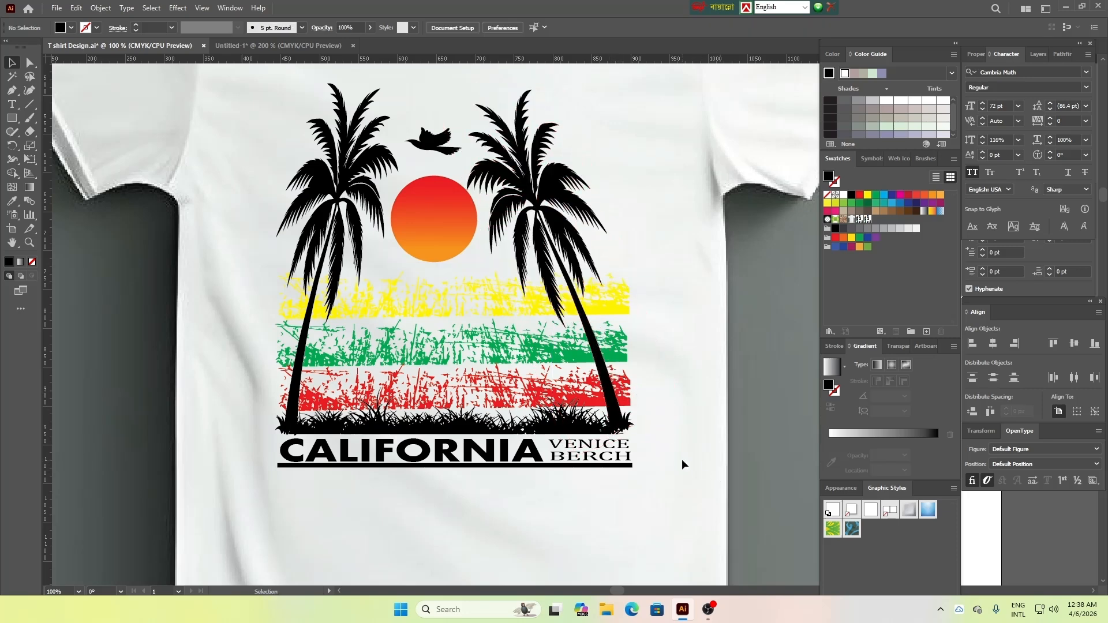